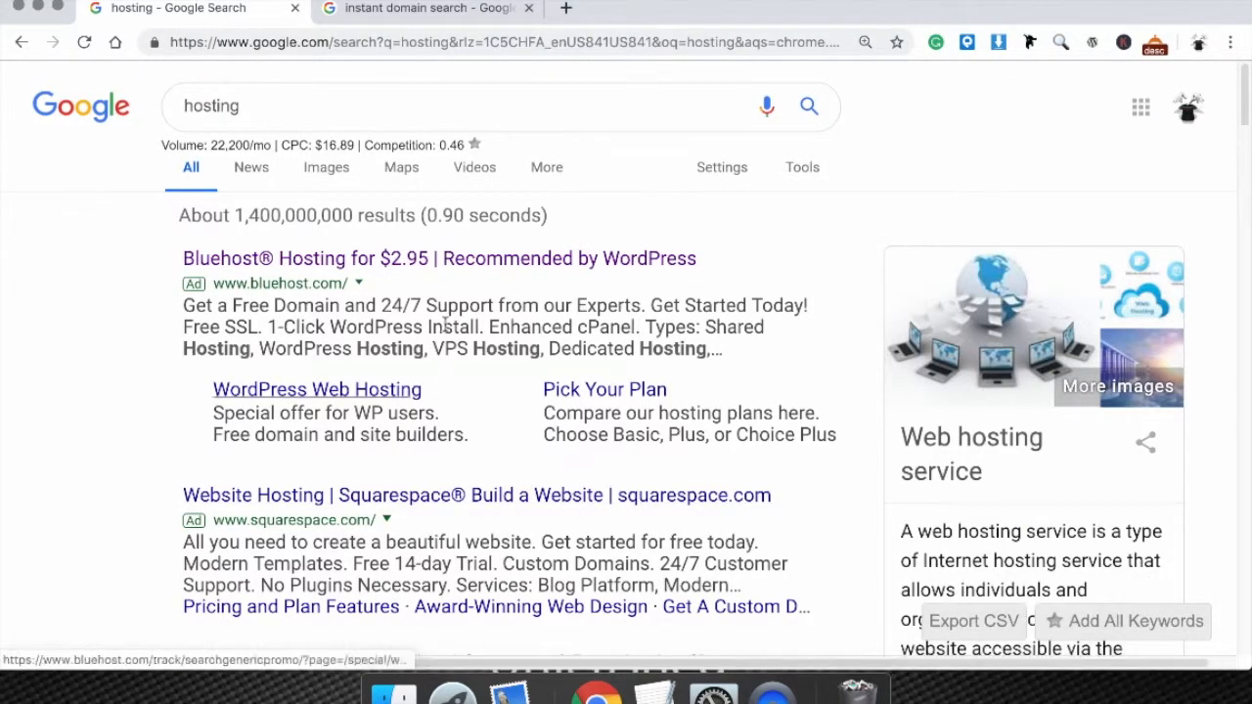
Open Bluehost's web hosting page from its ad in the Google results for hosting.
left_click(527, 260)
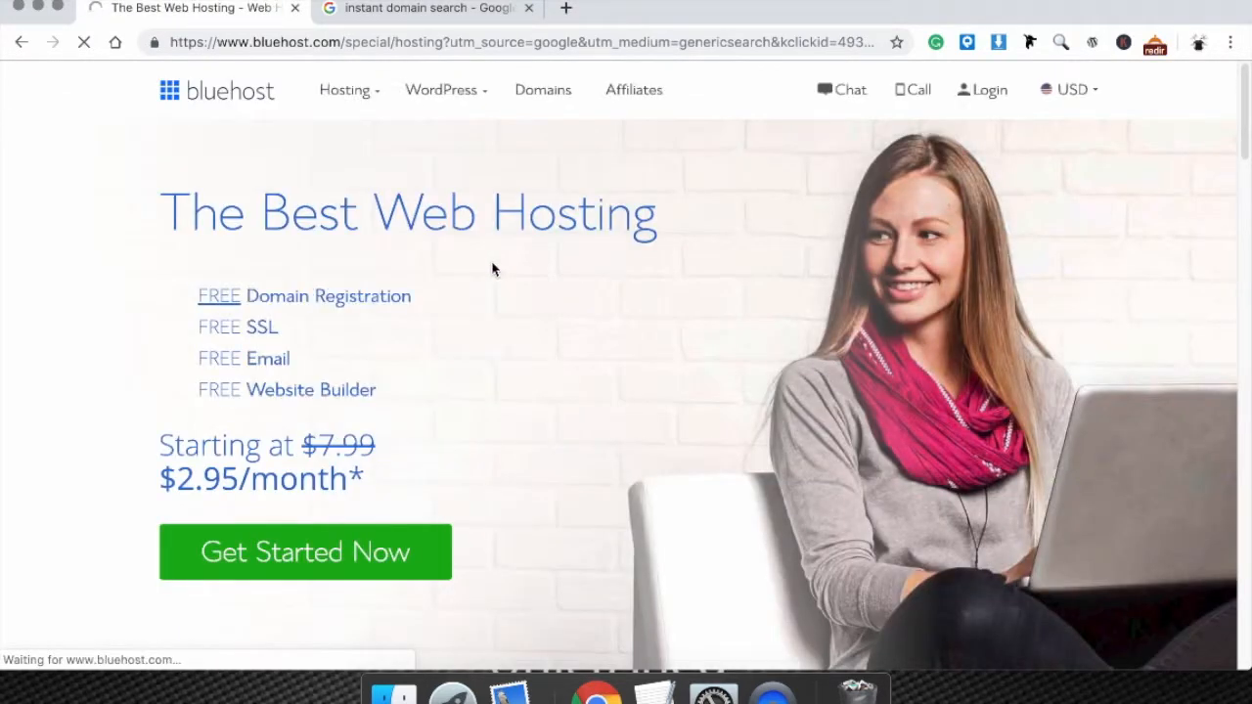
scroll(321, 313, "down", 10)
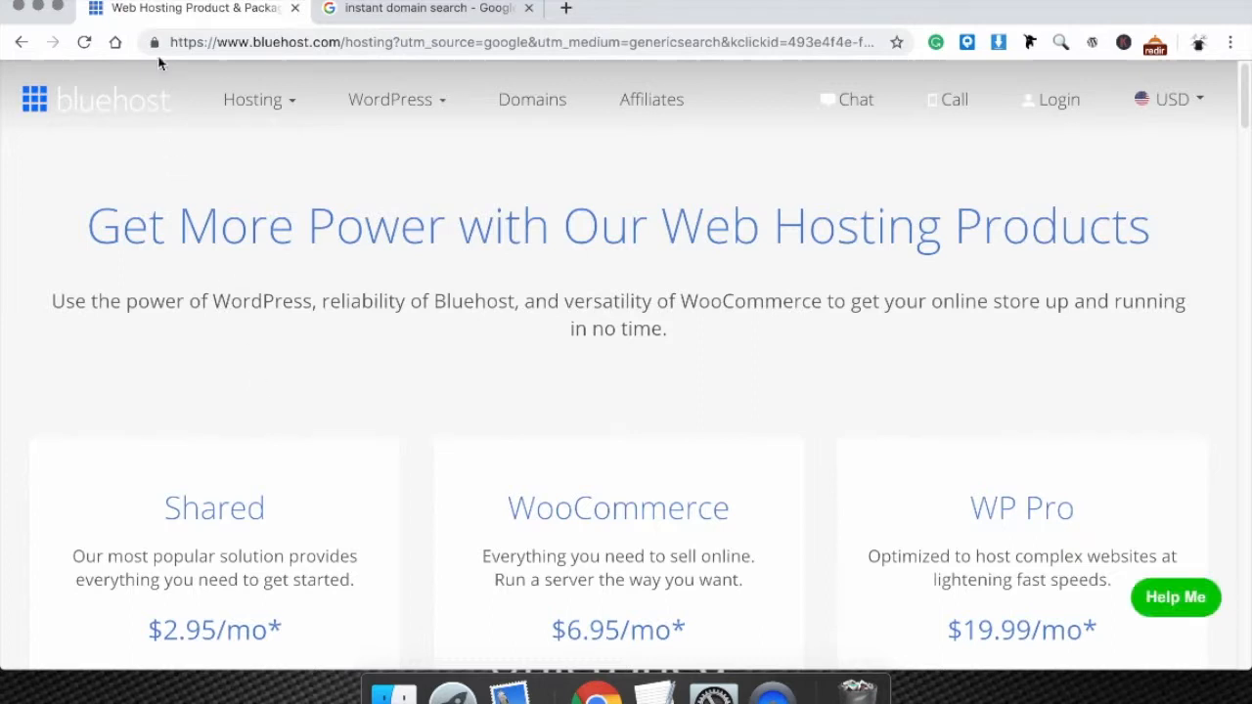
Highlight the https prefix in the Bluehost page address to examine whether the site uses a secure connection.
left_click_drag(170, 44, 207, 47)
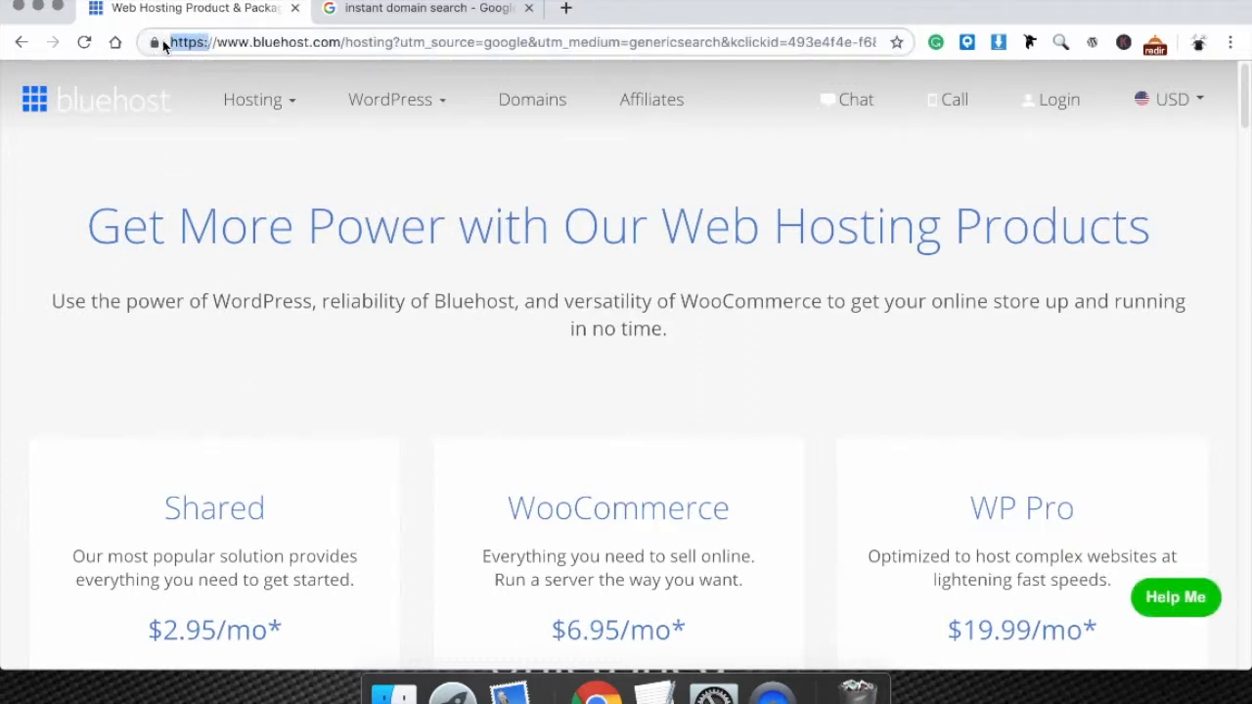
left_click(482, 376)
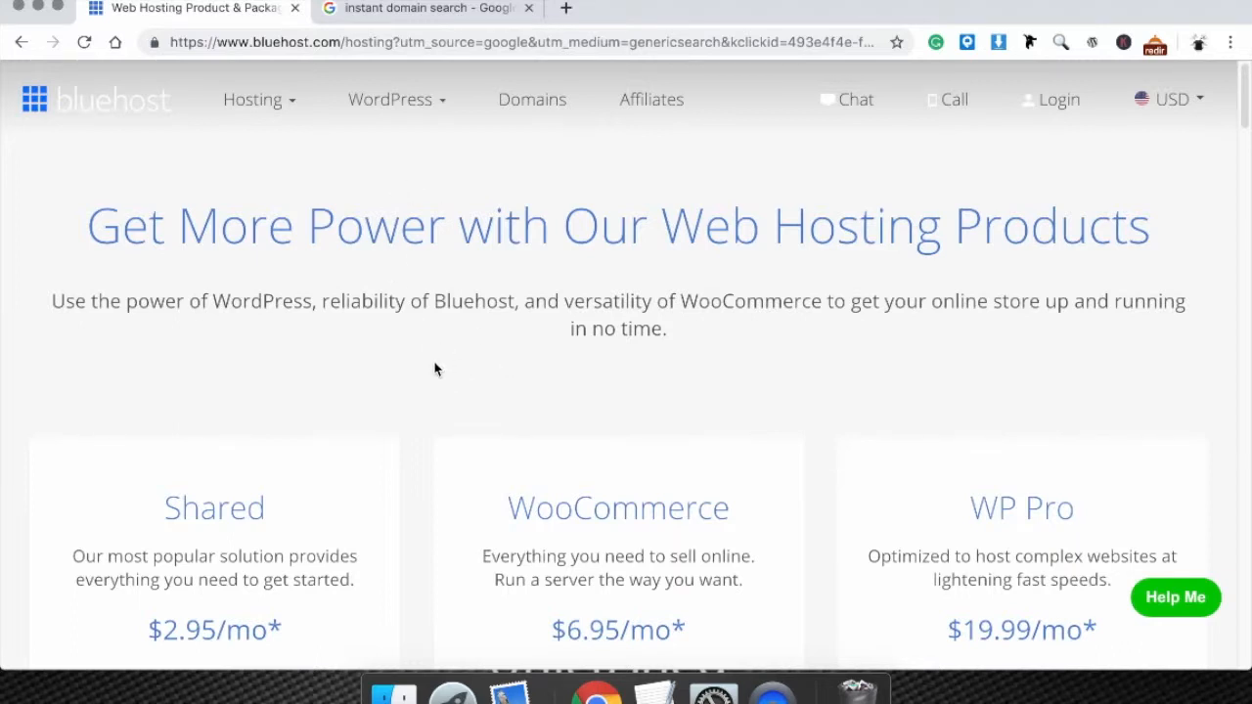
double_click(193, 43)
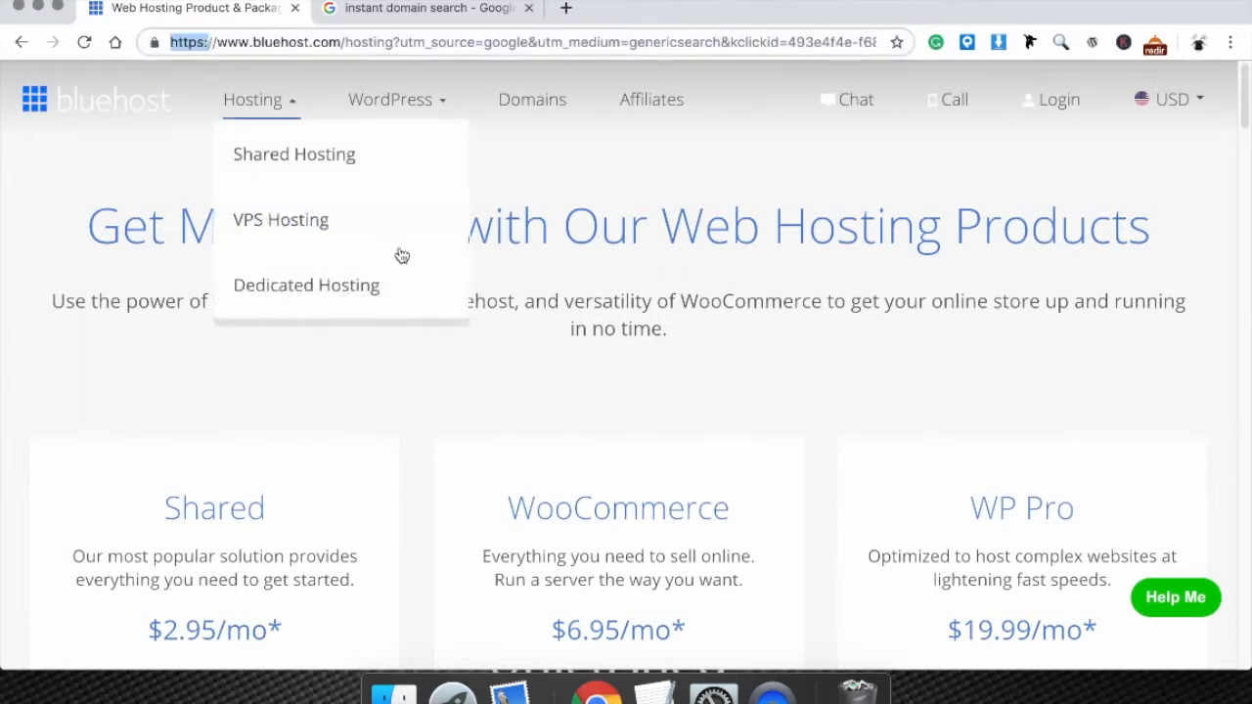
left_click(480, 388)
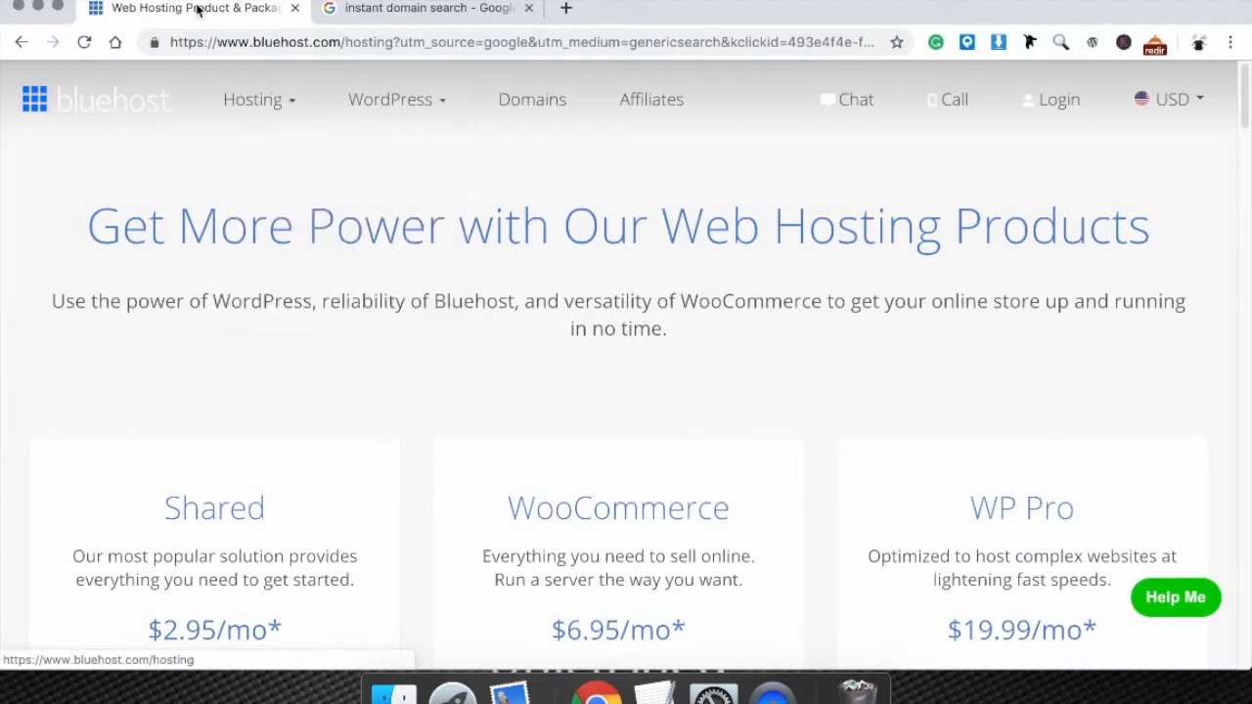
double_click(185, 42)
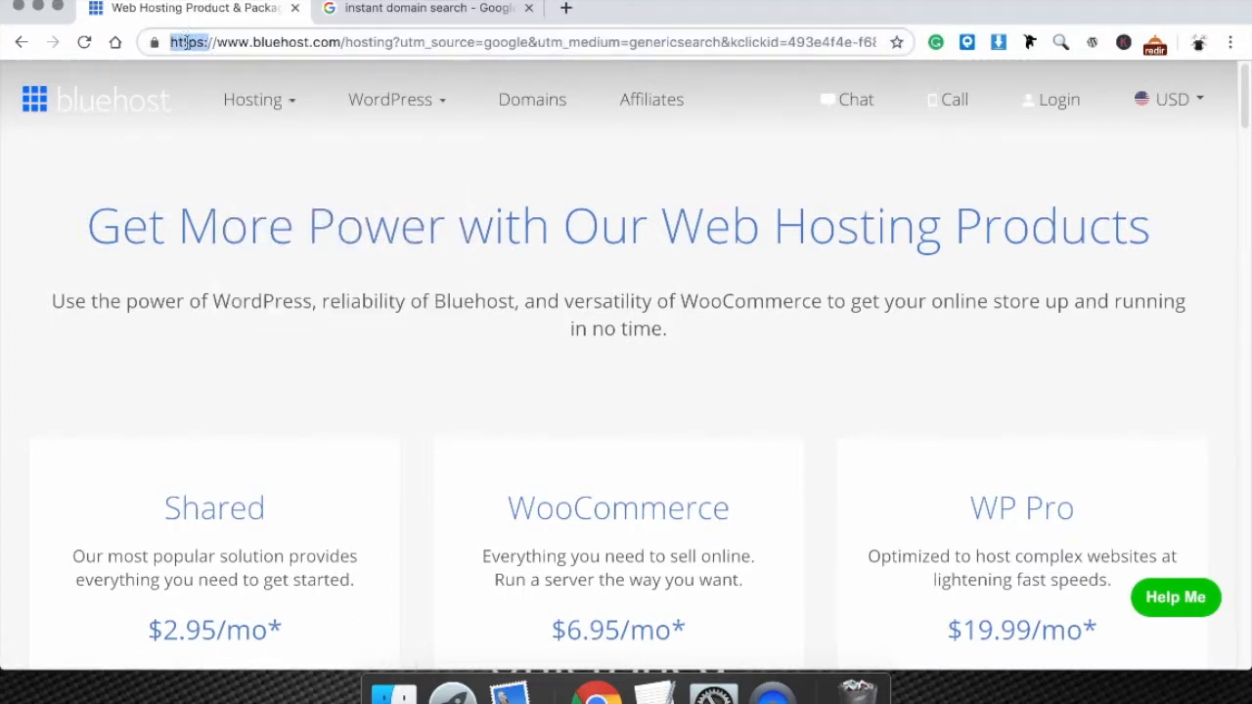
left_click(506, 364)
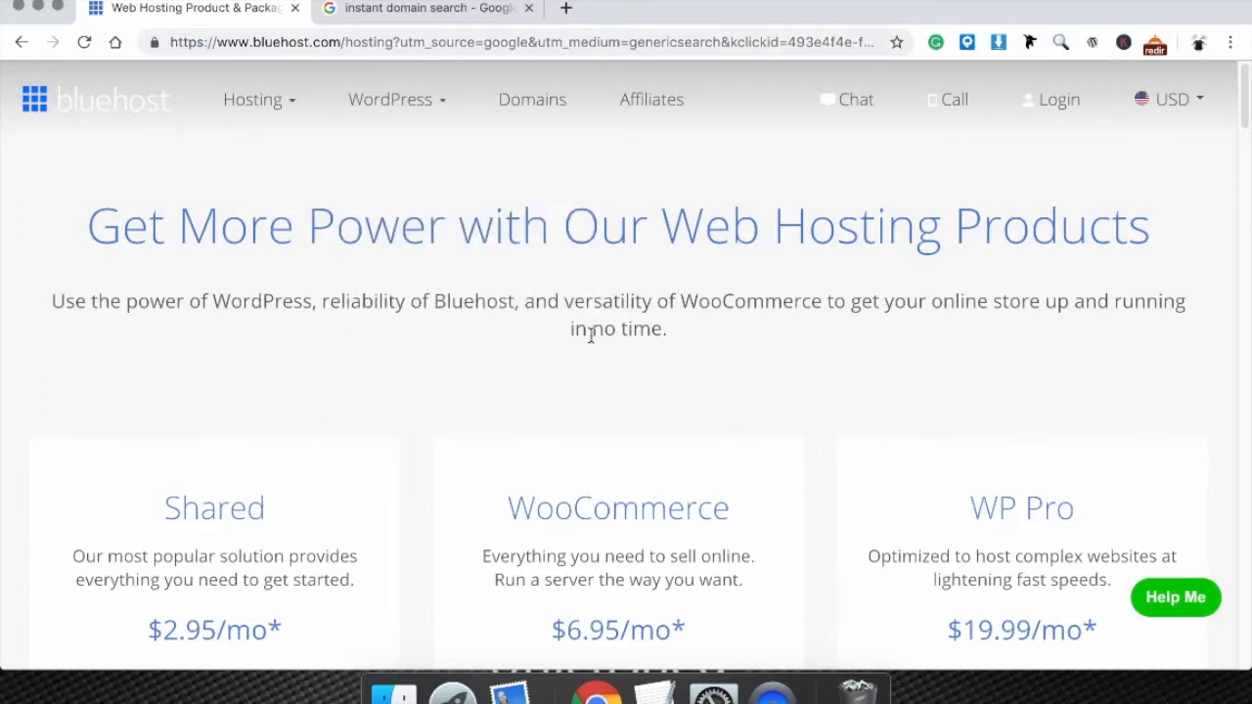
Select the Shared hosting product and go to its list of plans.
scroll(316, 386, "down", 4)
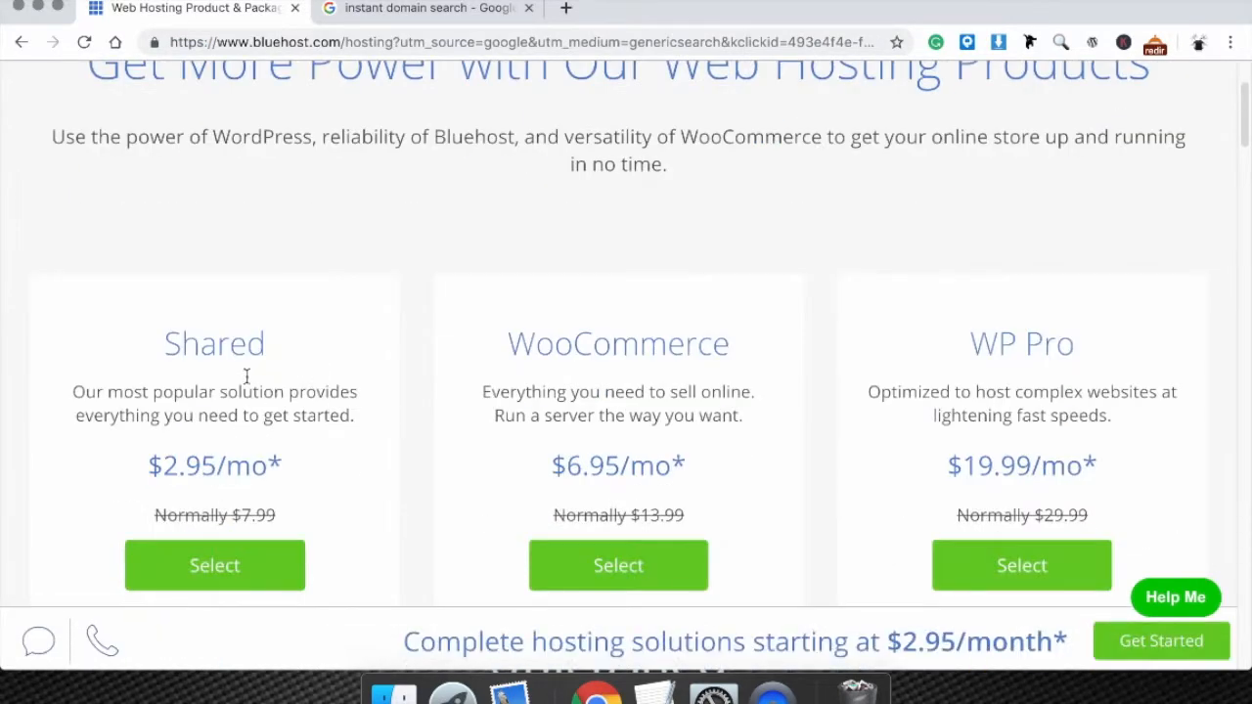
left_click_drag(157, 347, 273, 364)
left_click(303, 363)
scroll(299, 359, "down", 3)
left_click(256, 427)
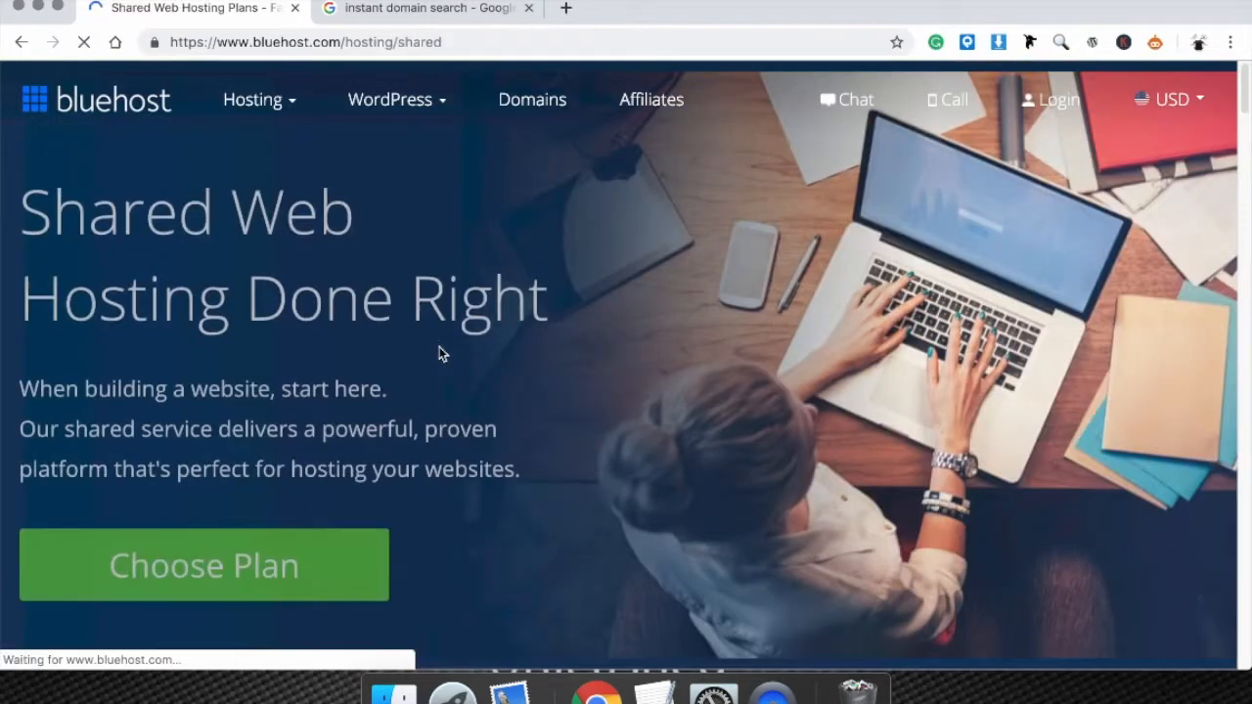
left_click(177, 550)
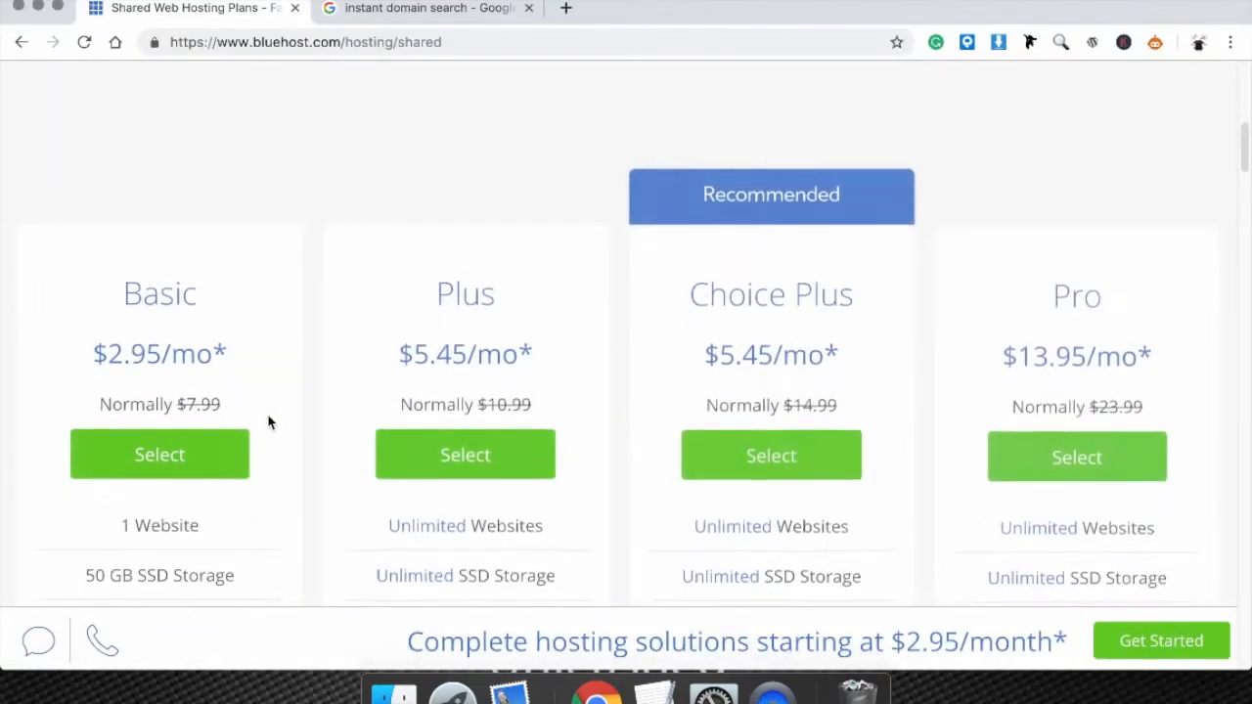
Compare the promotional and normal monthly prices of the Plus and Choice Plus shared hosting plans.
left_click_drag(397, 354, 536, 366)
left_click(1090, 383)
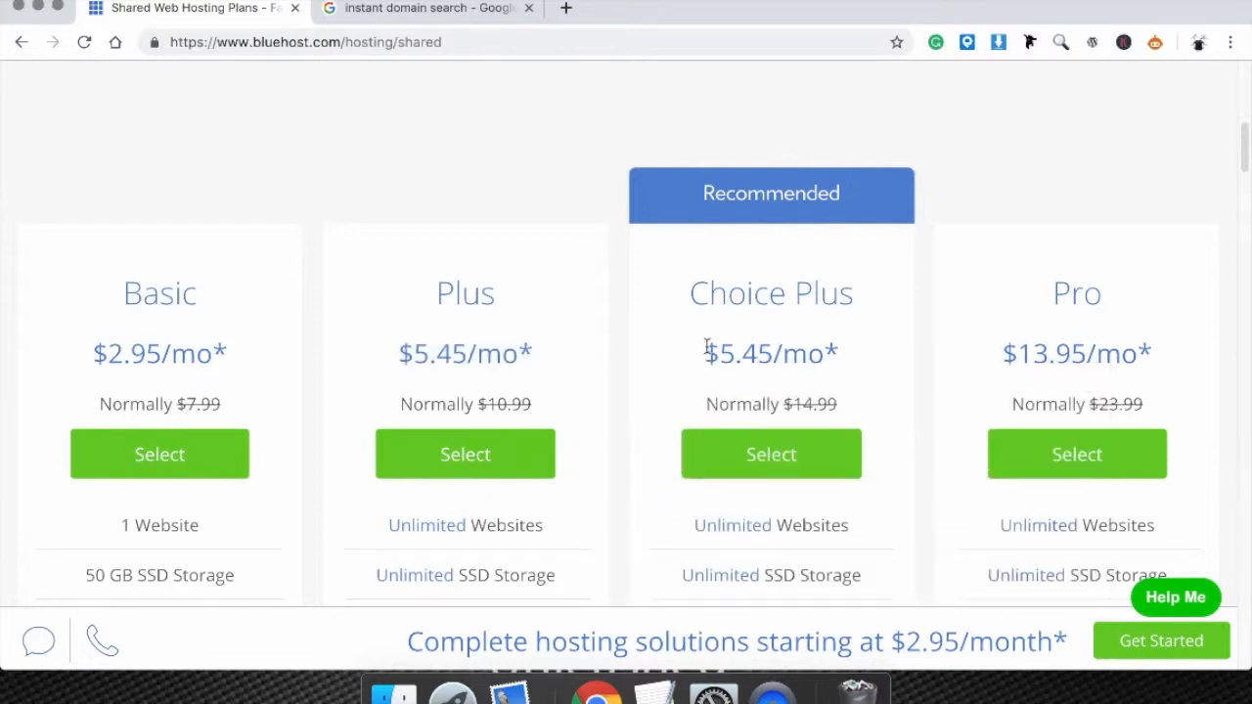
left_click_drag(399, 354, 545, 369)
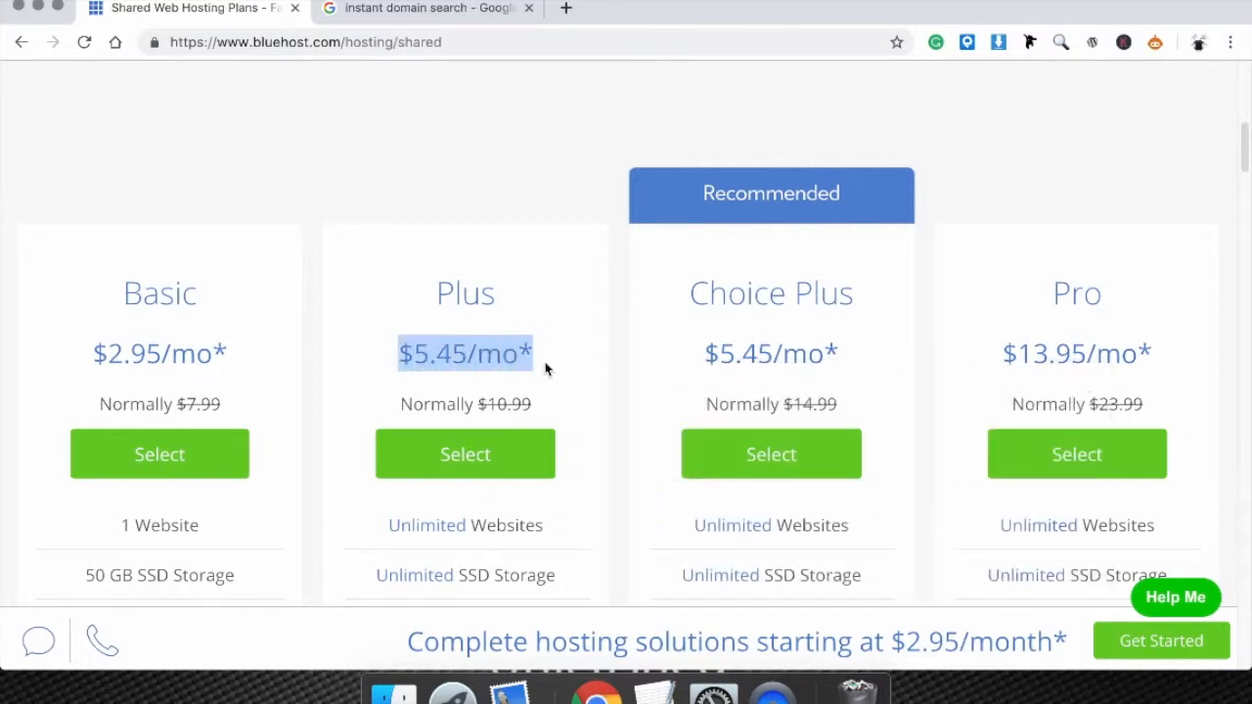
left_click_drag(479, 404, 531, 407)
left_click(469, 404)
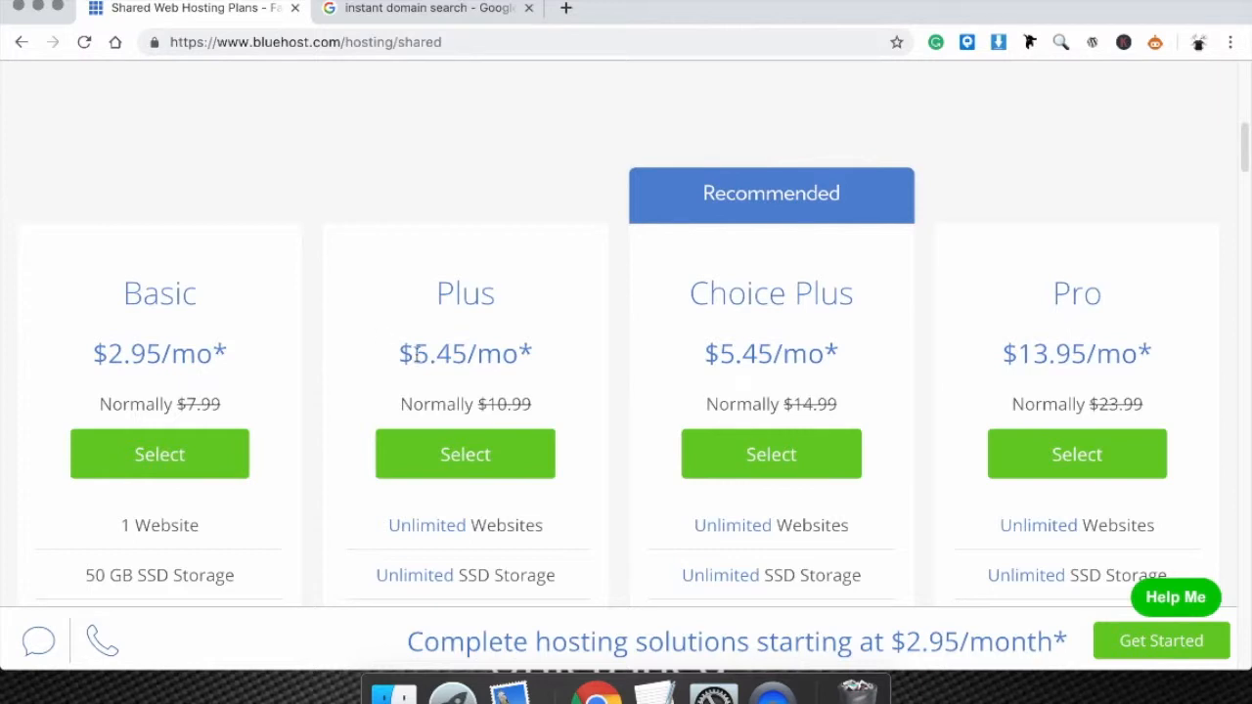
left_click_drag(400, 352, 536, 356)
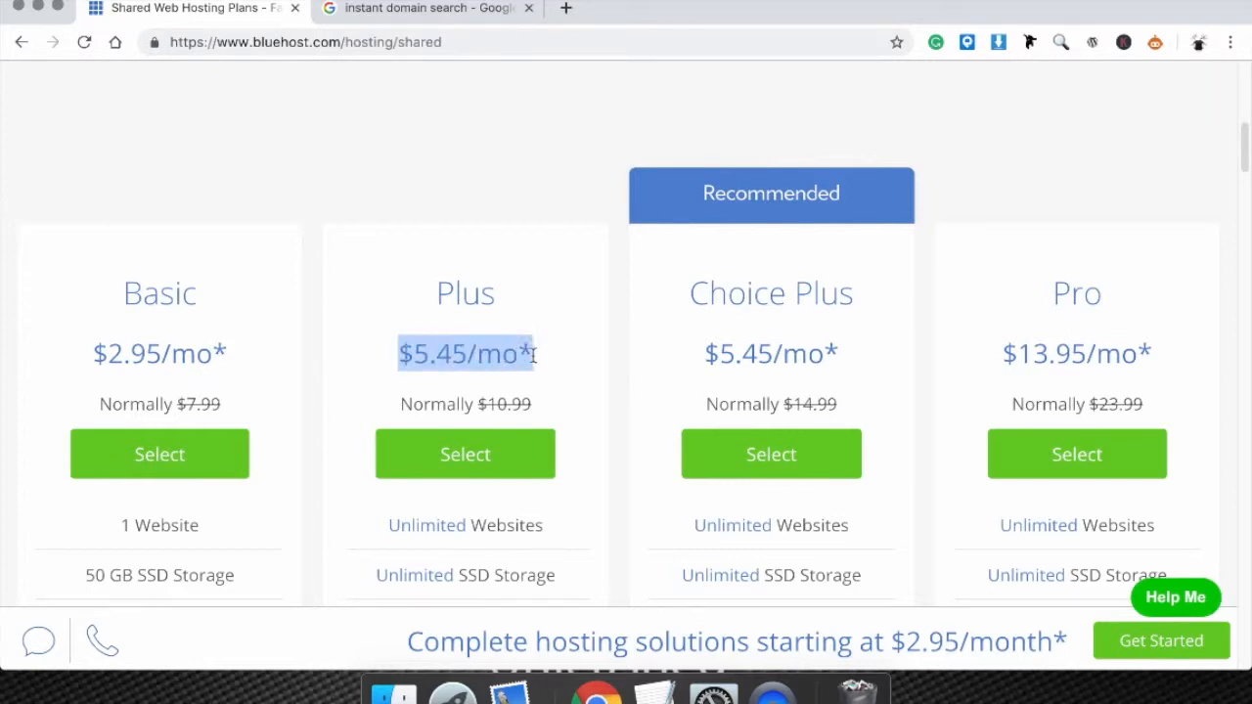
left_click_drag(477, 404, 531, 406)
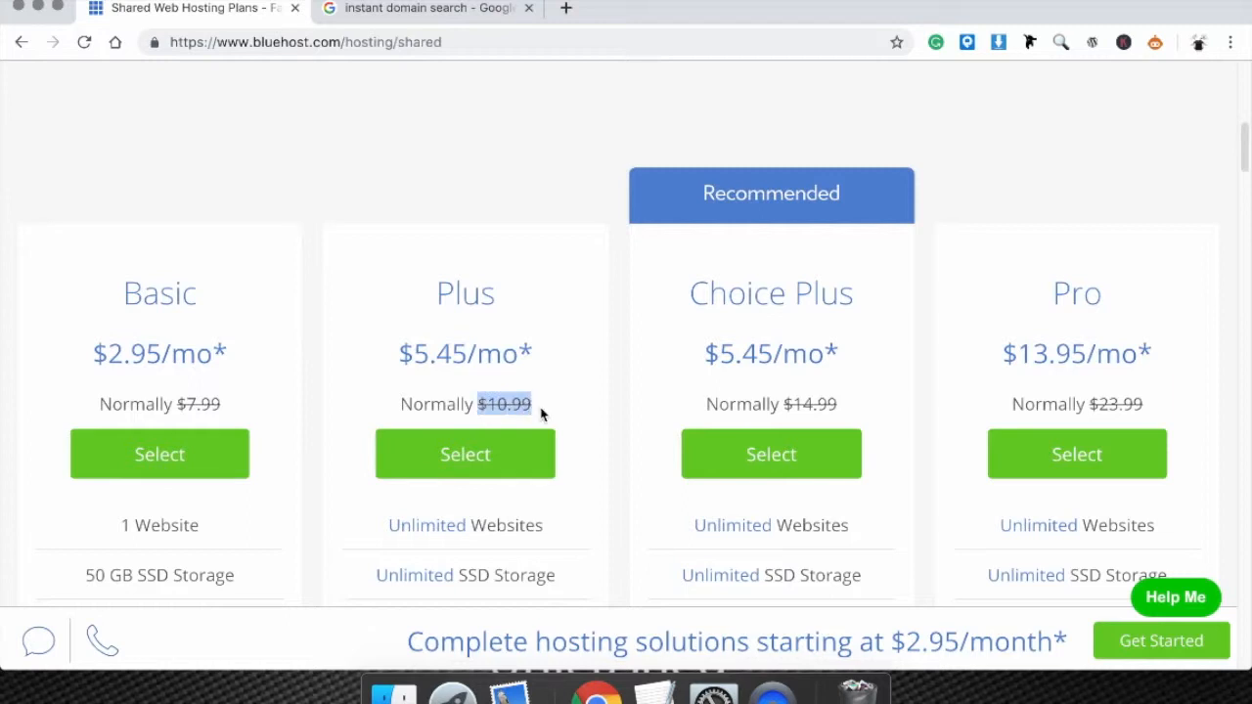
left_click(553, 404)
left_click_drag(475, 404, 526, 403)
left_click_drag(783, 412, 842, 417)
left_click(555, 383)
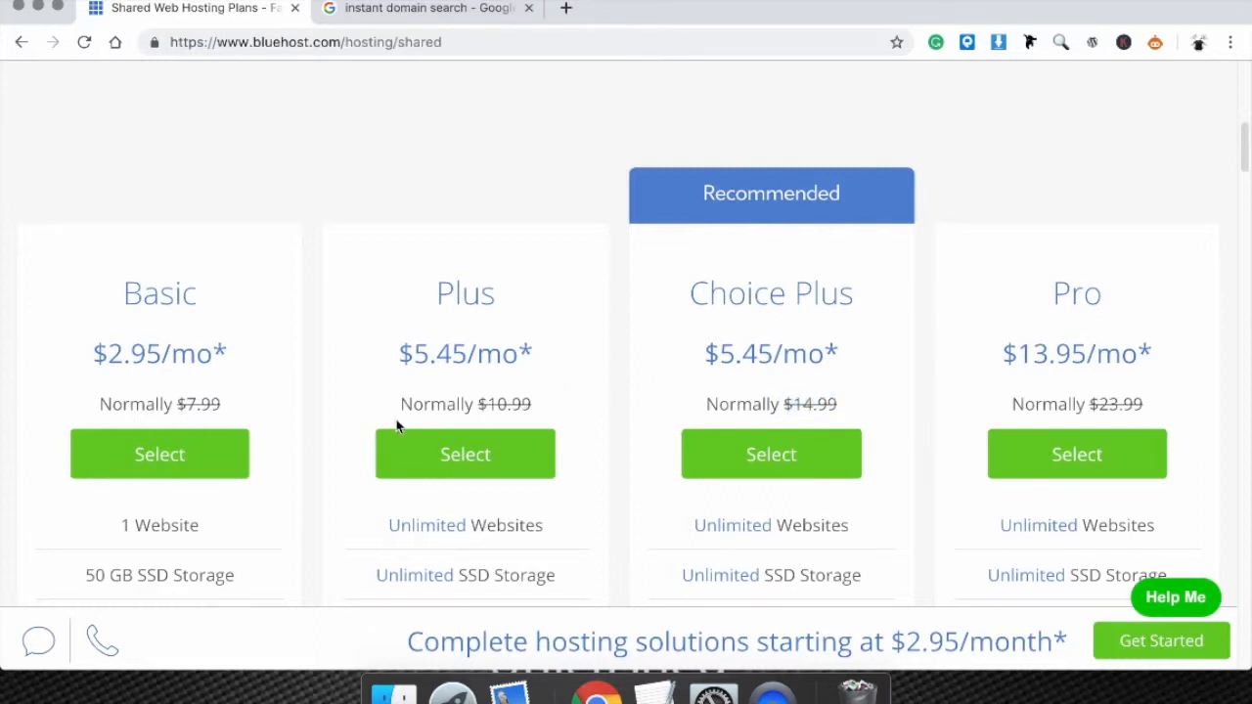
Compare the website and SSD storage allowances of the Basic and Plus plans.
scroll(165, 390, "down", 3)
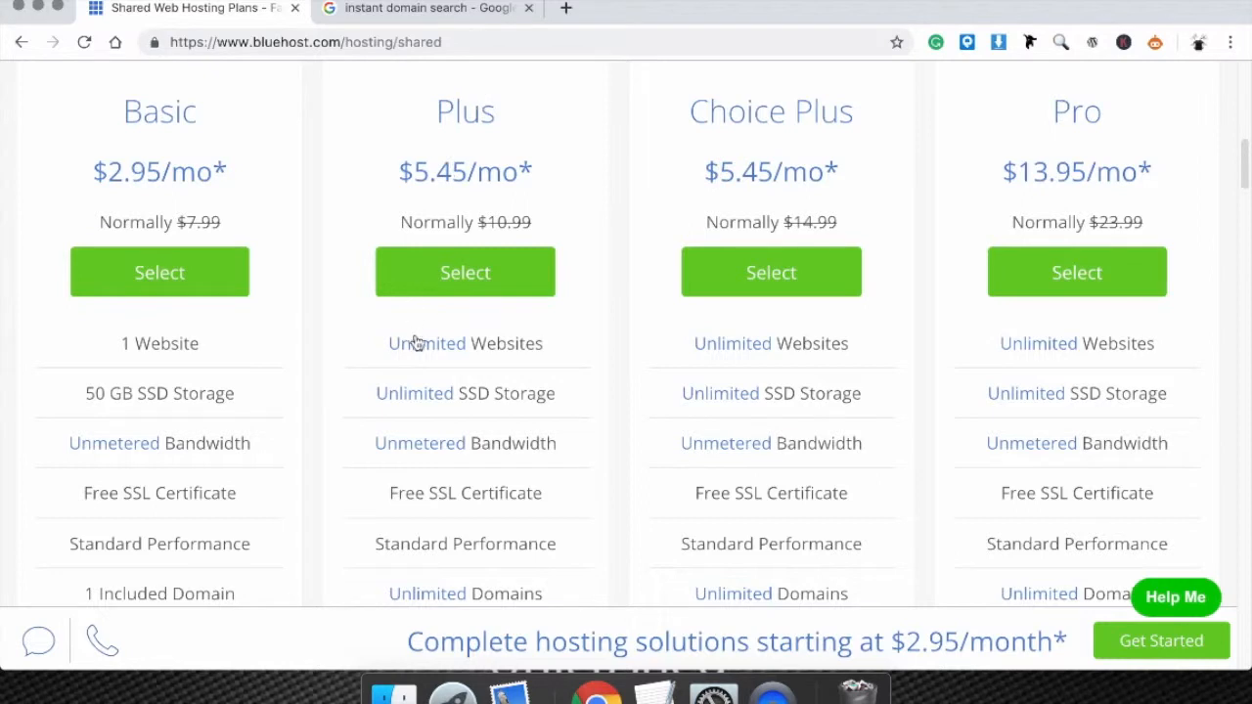
left_click_drag(385, 342, 545, 357)
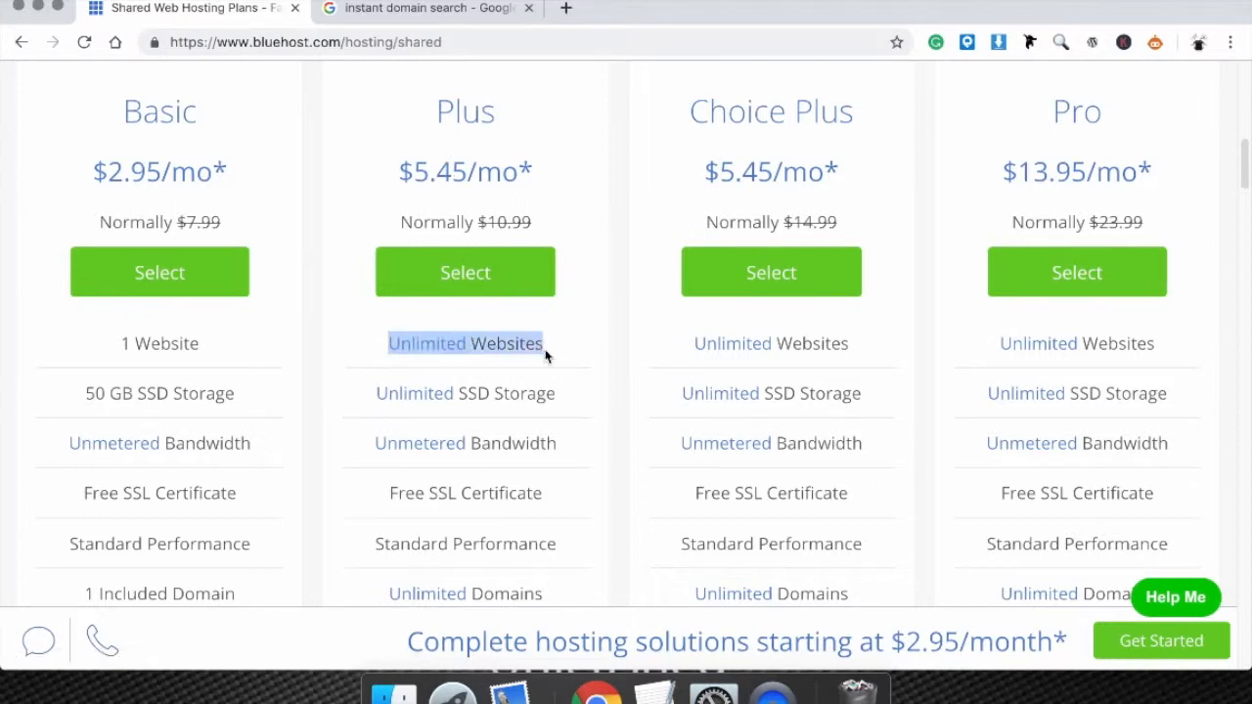
left_click_drag(358, 395, 553, 401)
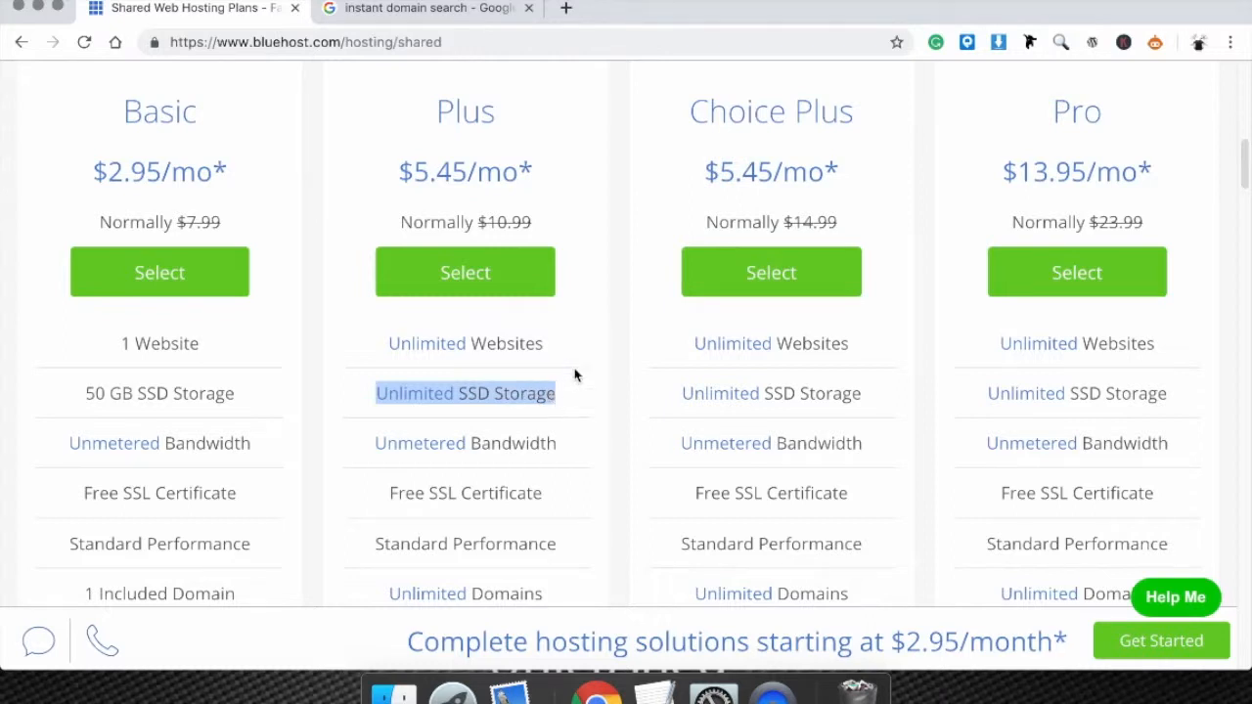
left_click_drag(117, 349, 218, 354)
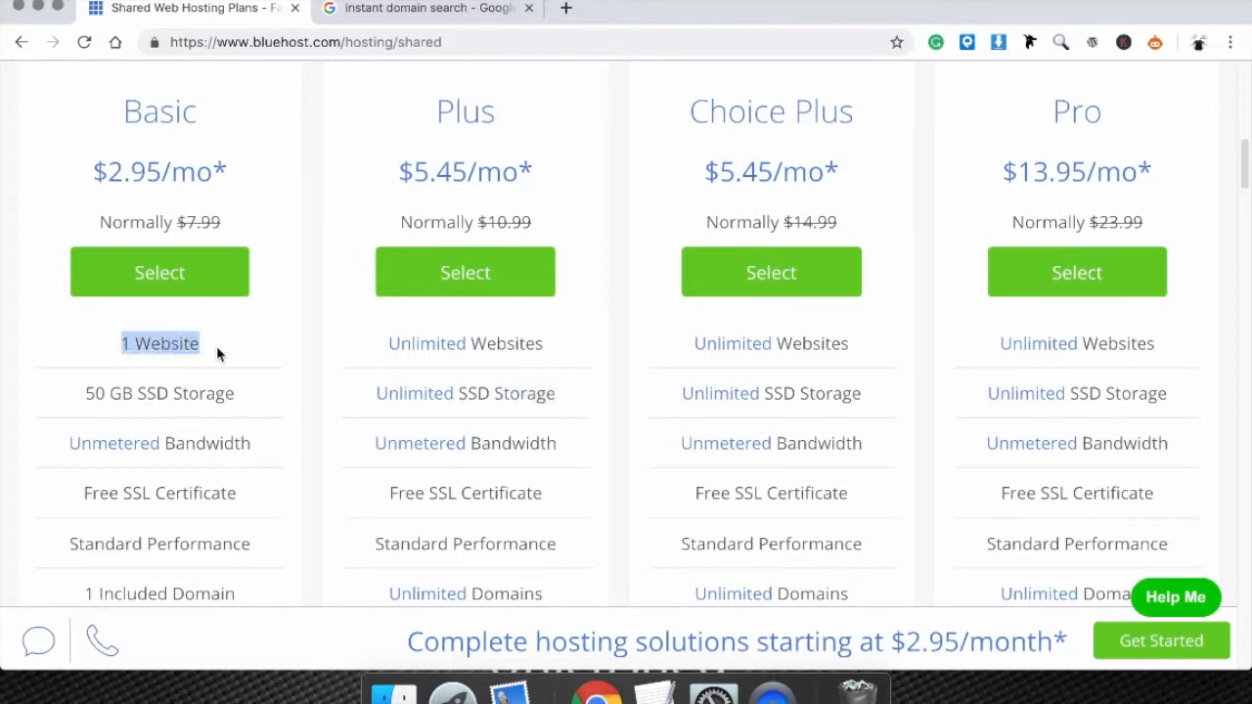
left_click_drag(83, 393, 233, 413)
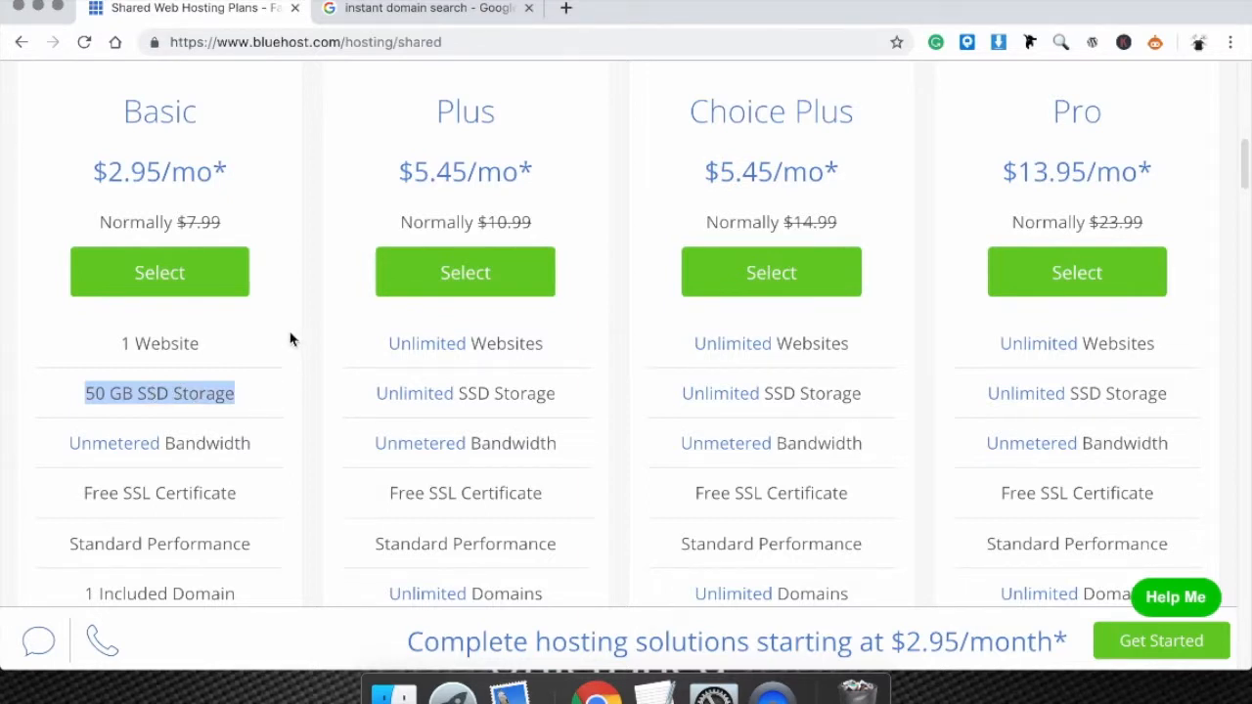
left_click_drag(379, 342, 531, 365)
left_click_drag(375, 393, 561, 404)
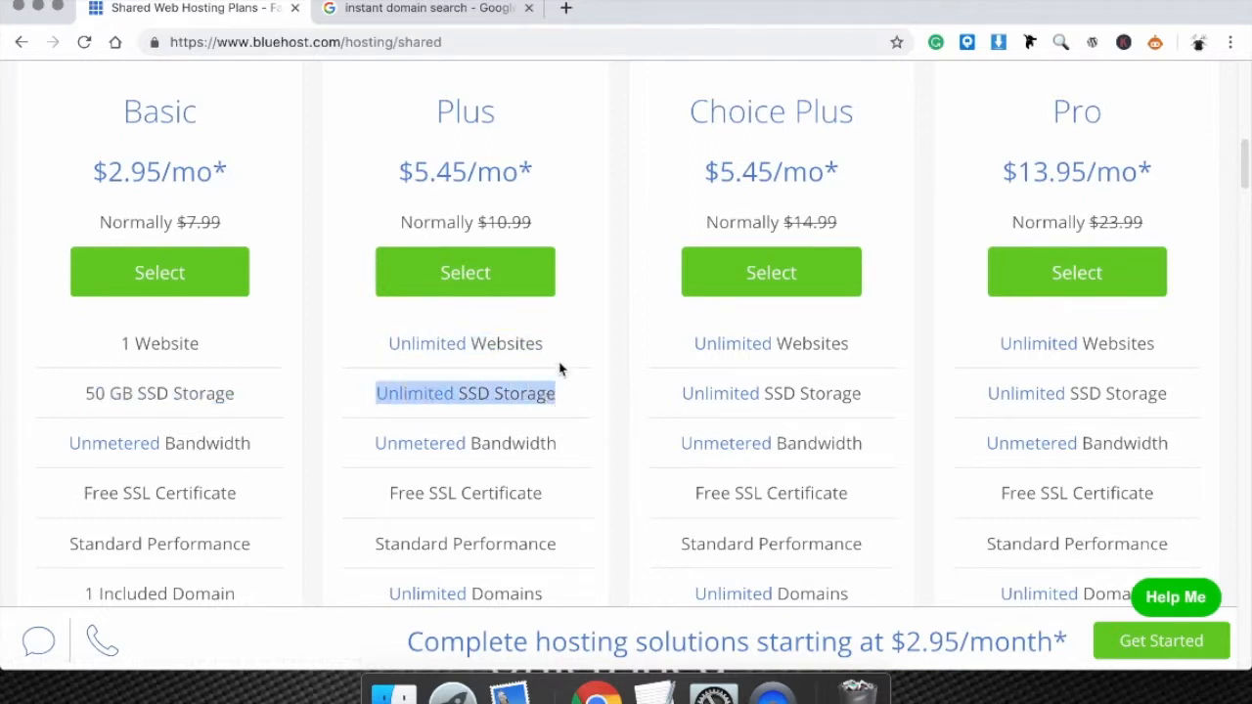
scroll(494, 265, "up", 2)
left_click_drag(433, 167, 519, 182)
left_click(503, 167)
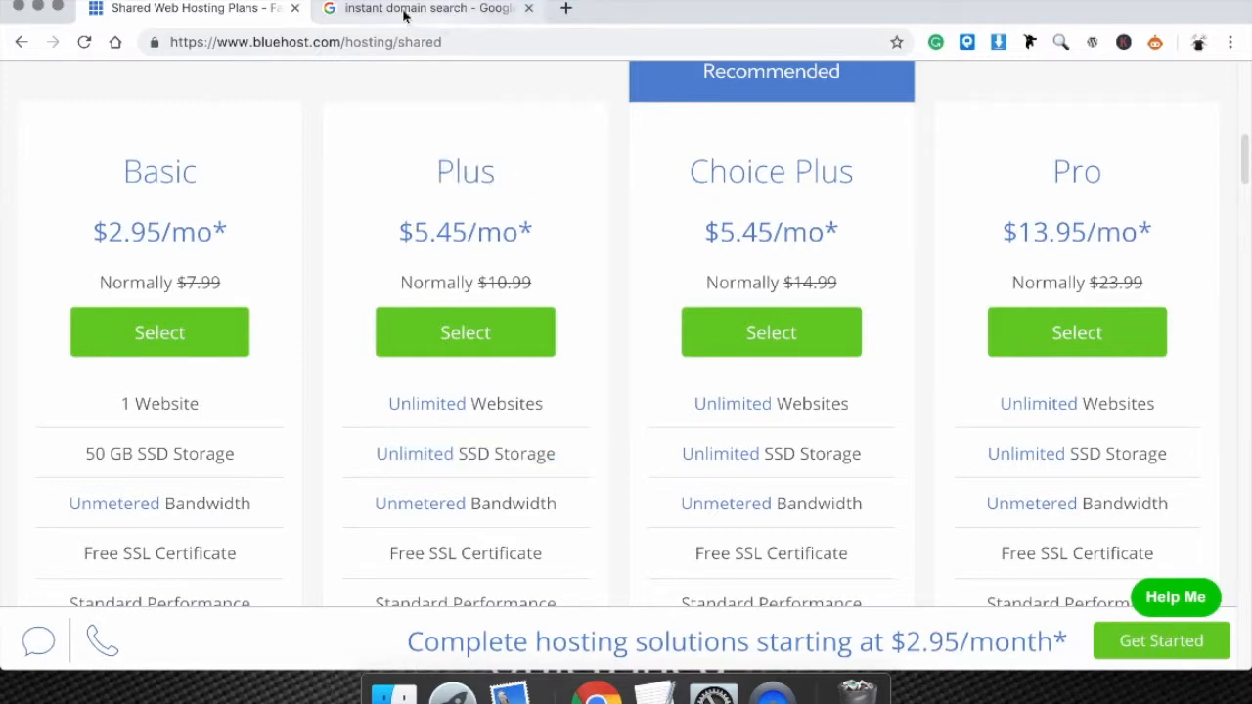
Close the Bluehost page and open instantdomainsearch.com from a Google search for "instant domain search".
left_click(294, 8)
left_click(431, 130)
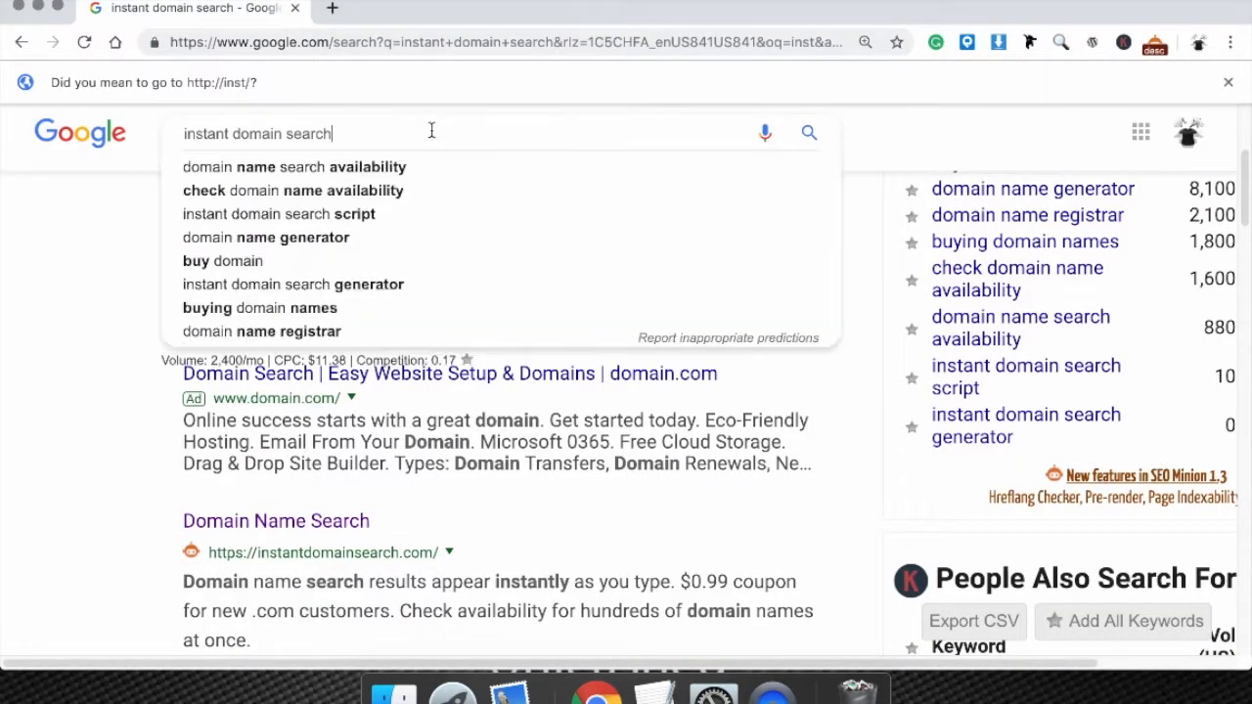
key("Return")
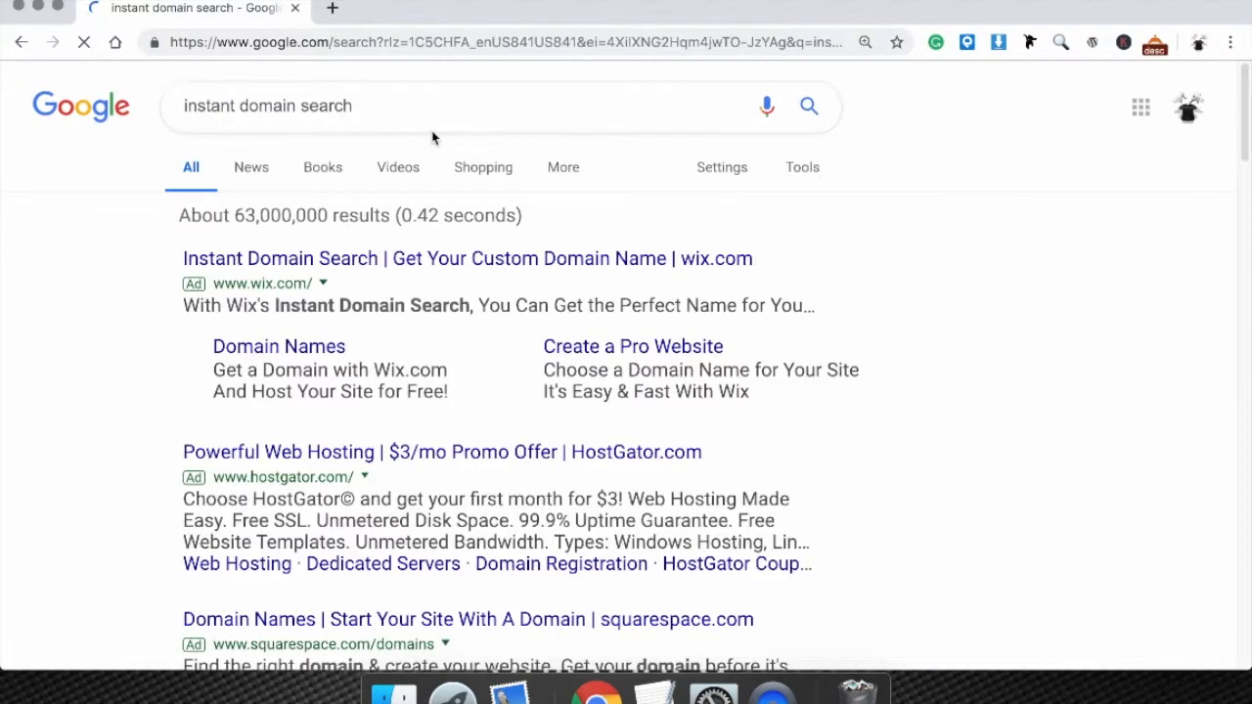
scroll(544, 410, "down", 5)
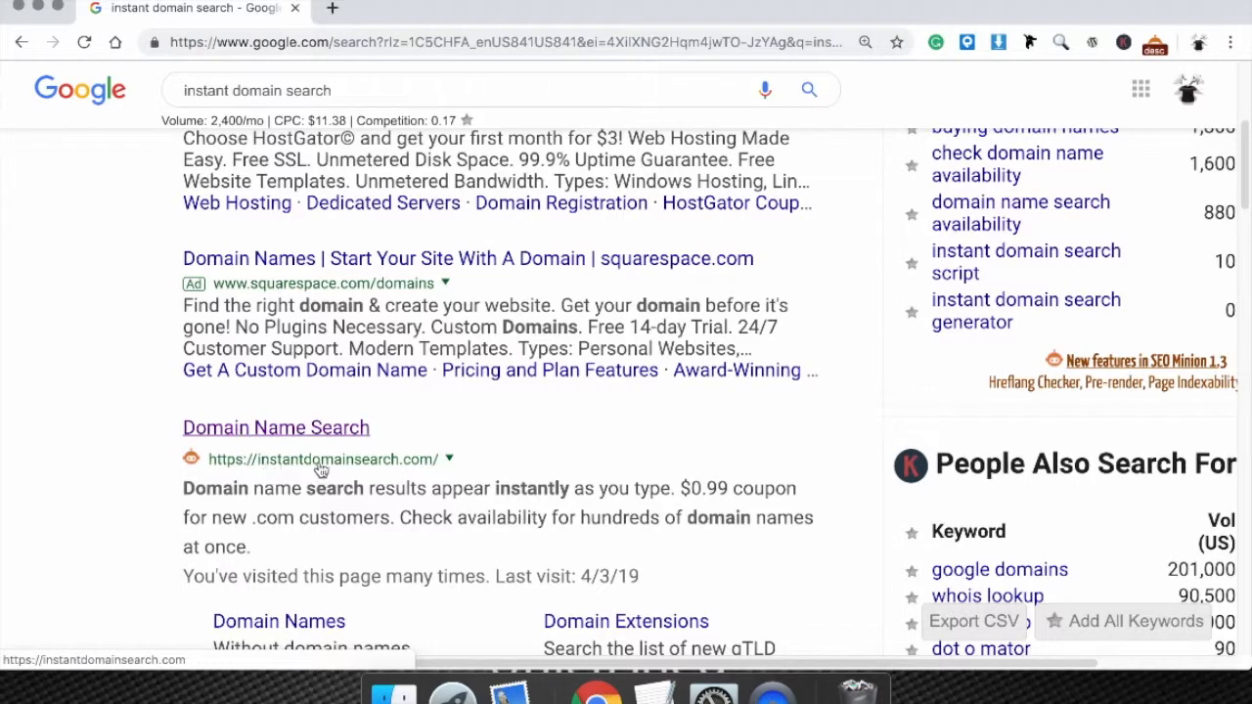
left_click(303, 433)
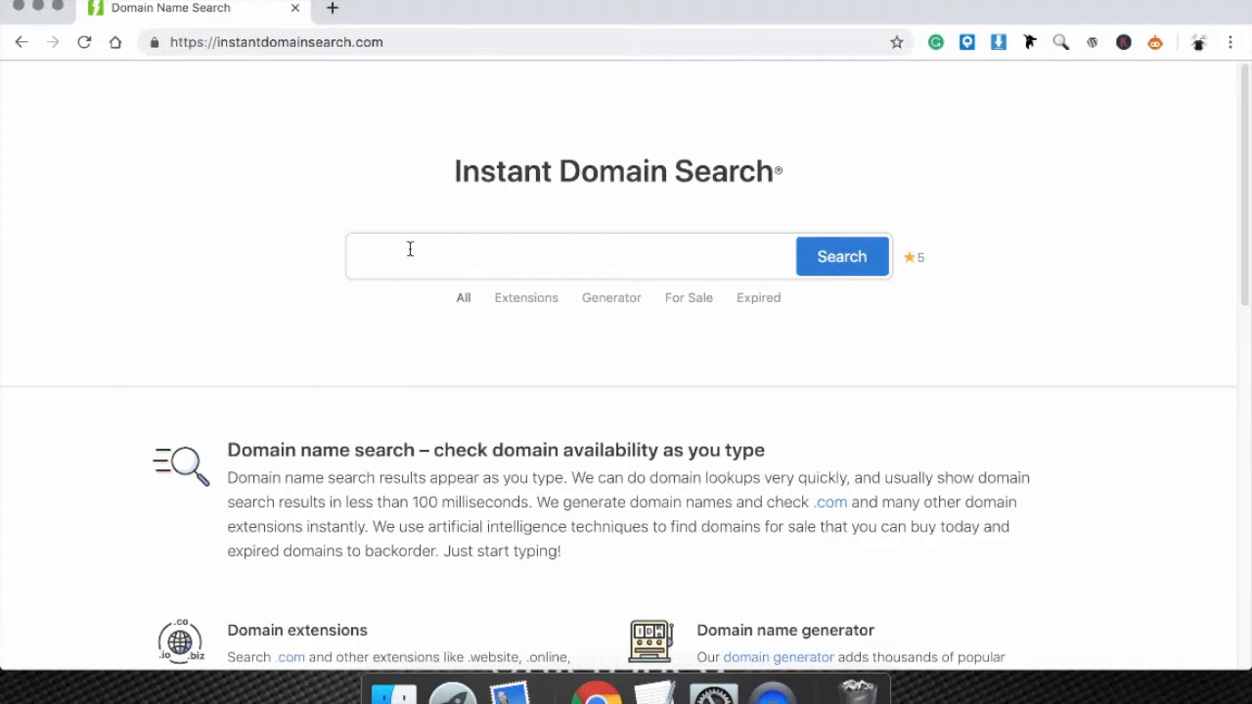
Check the availability of the domain names dogcollars and dogcollarsshop.
type("do")
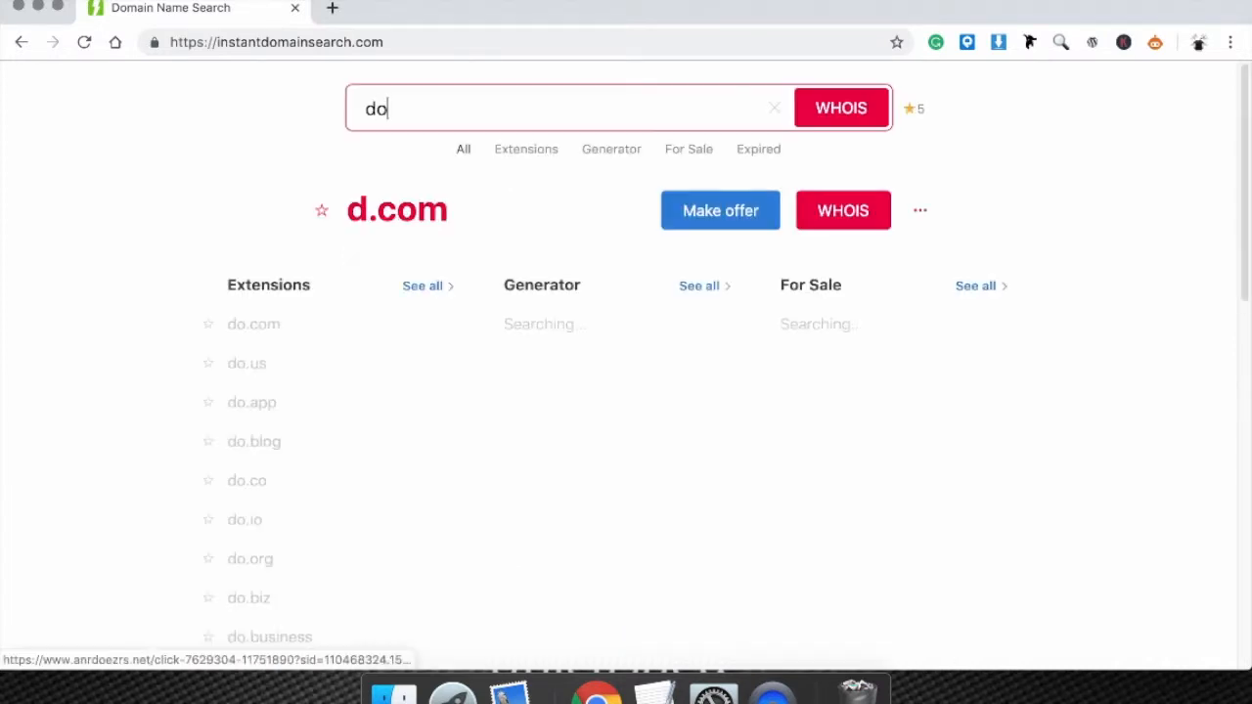
type("gcollars")
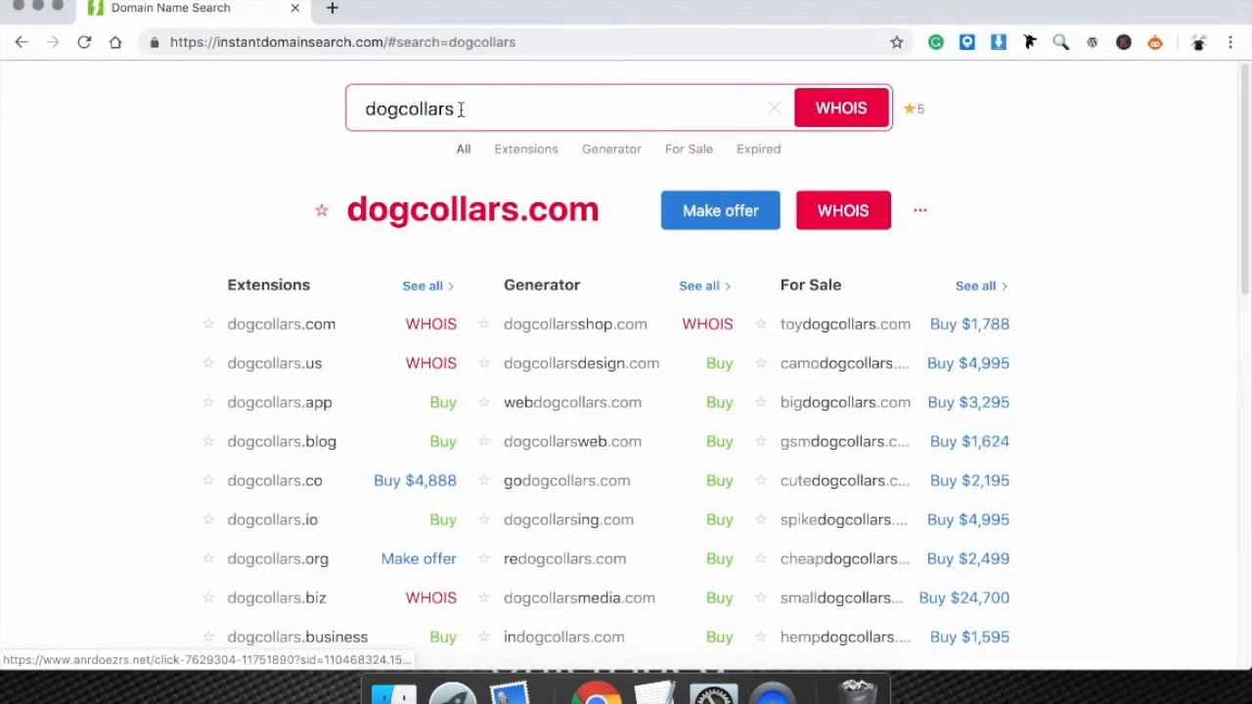
type("shop")
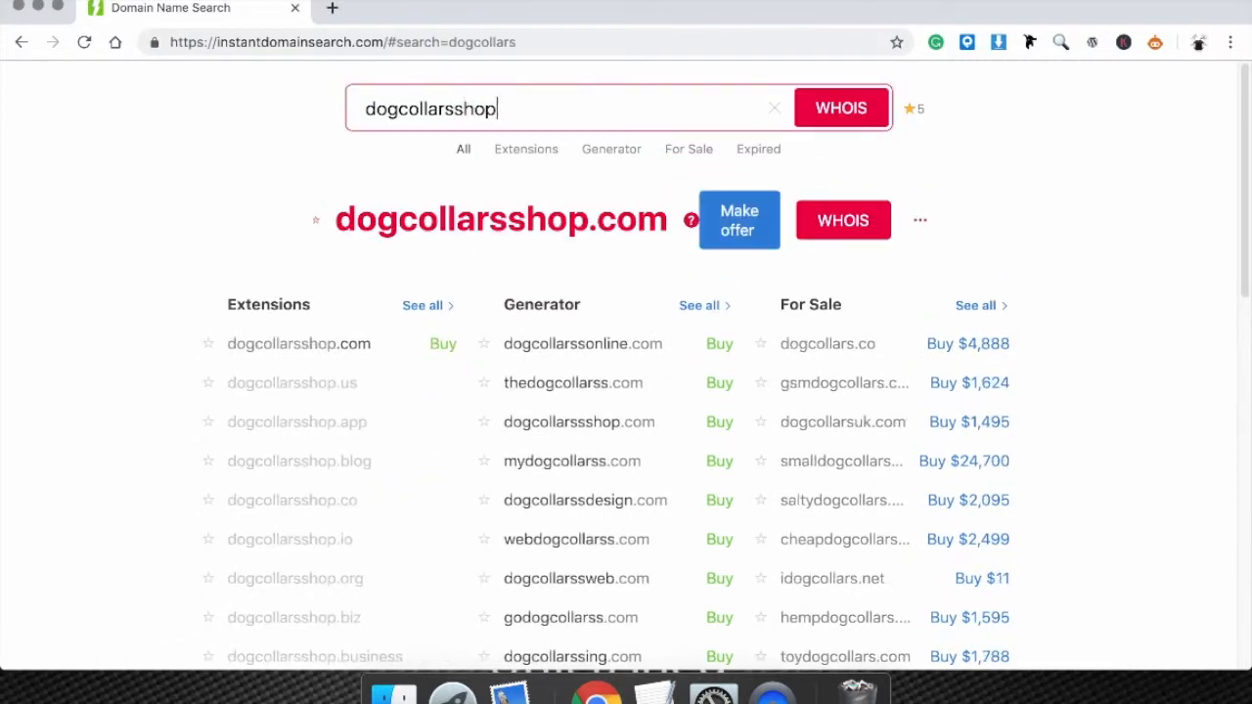
Replace the searched name with lfjssdfs and look through its domain extensions, generated names and for-sale suggestions.
key("BackSpace")
key("BackSpace")
key("BackSpace")
key("BackSpace")
key("BackSpace")
key("BackSpace")
key("BackSpace")
key("BackSpace")
key("BackSpace")
key("BackSpace")
key("BackSpace")
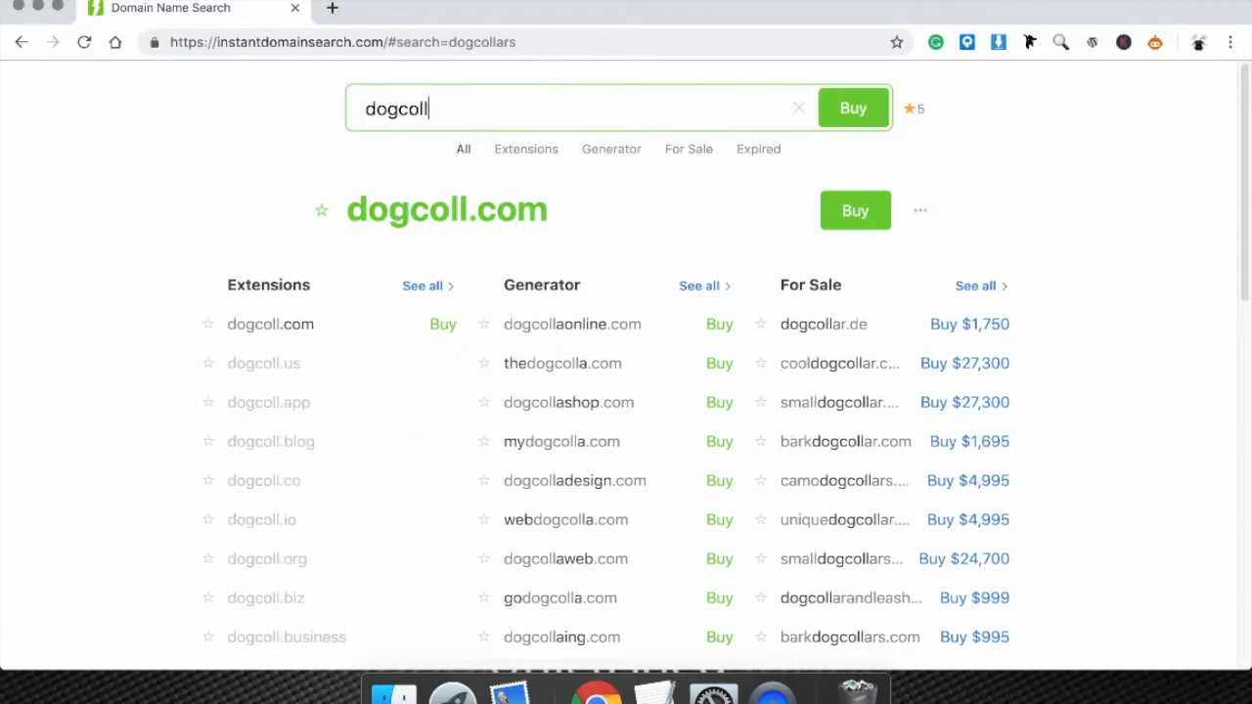
key("BackSpace")
key("BackSpace")
key("BackSpace")
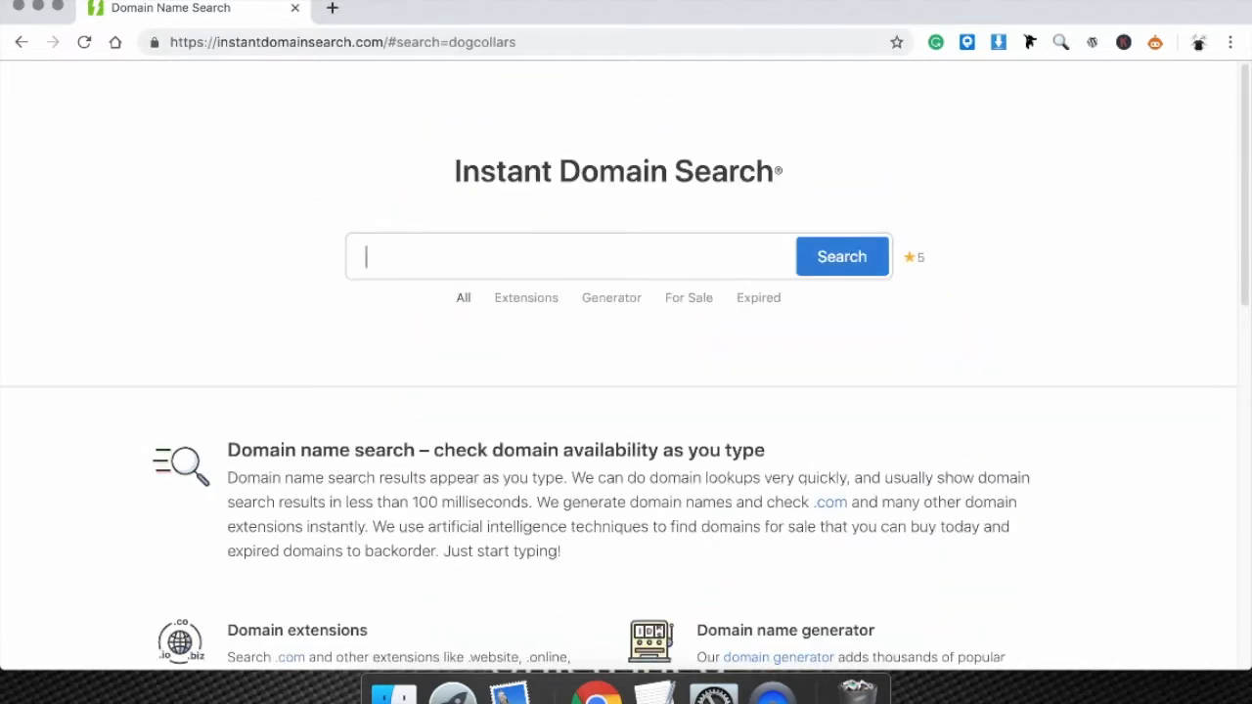
type("lfjssdfs")
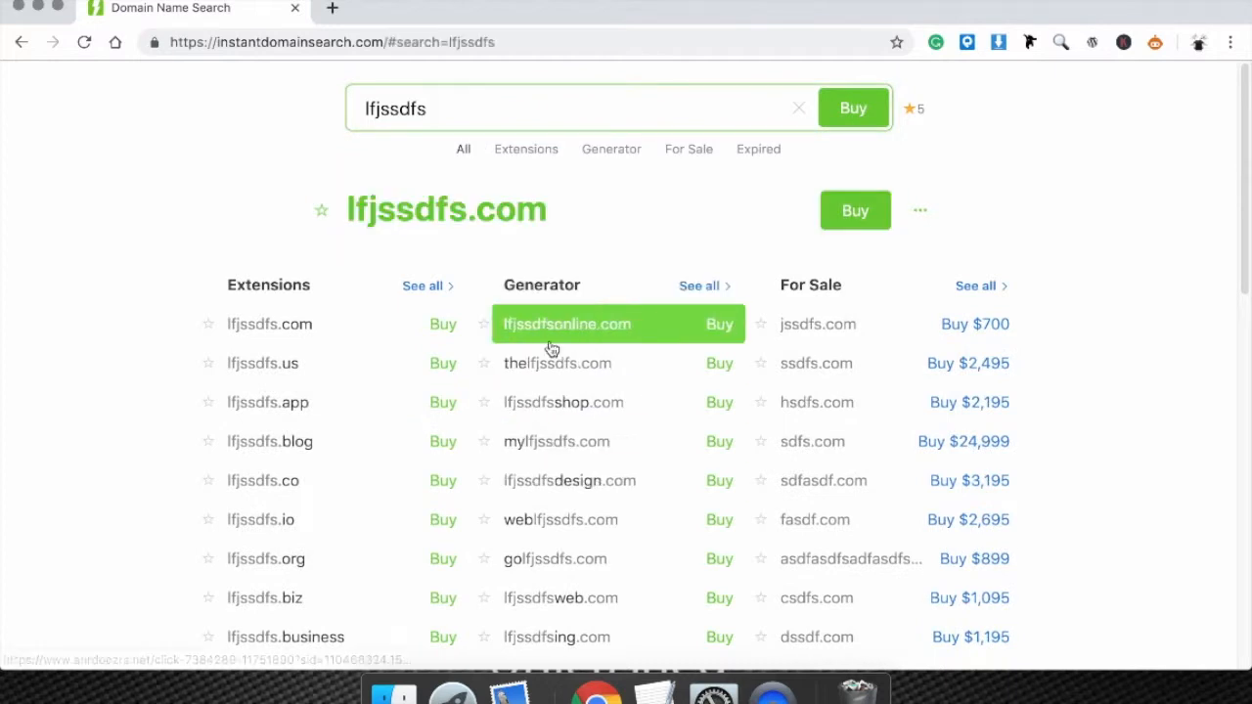
scroll(558, 508, "down", 3)
scroll(567, 570, "up", 3)
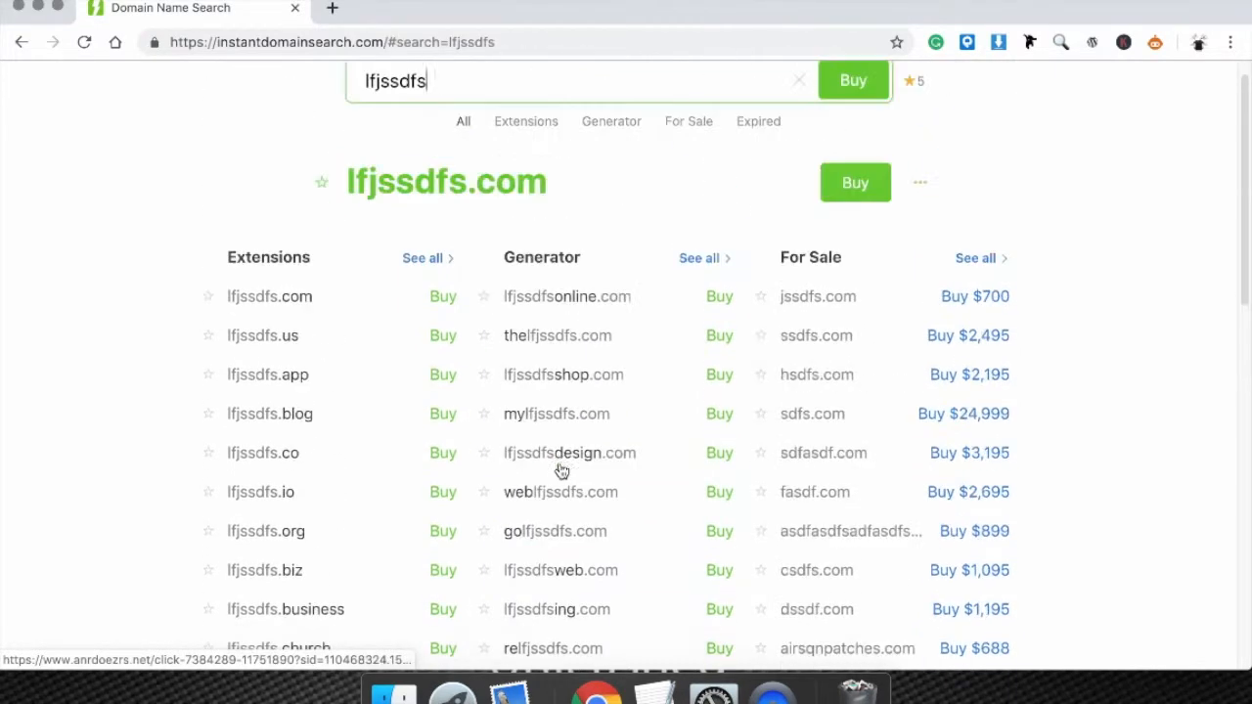
Replace the searched name with dog-collar to check the availability of that hyphenated domain.
left_click(430, 66)
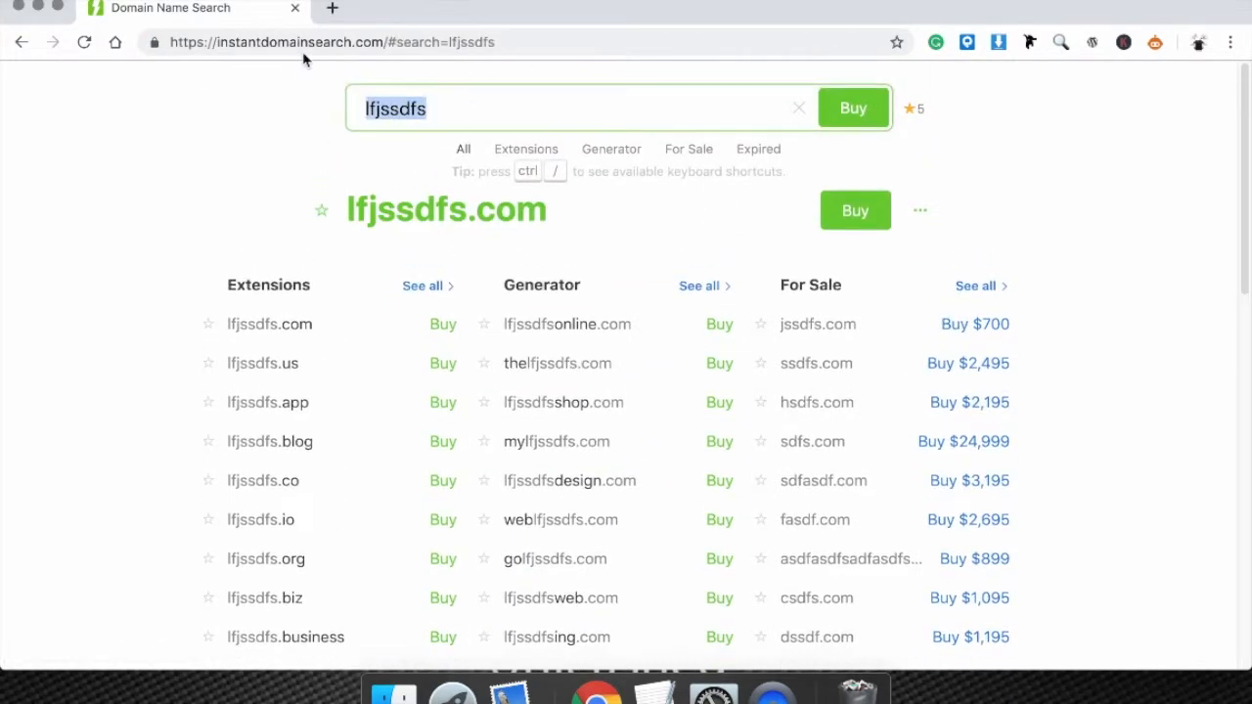
type("dog-")
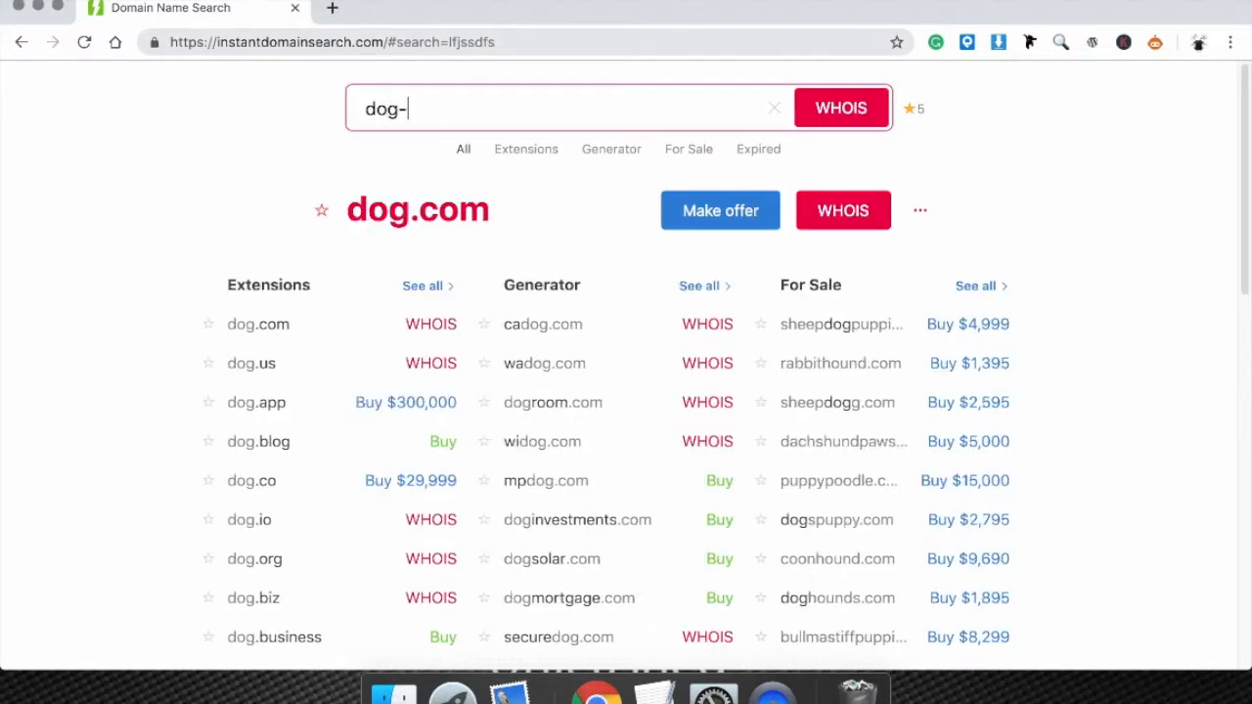
type("collar")
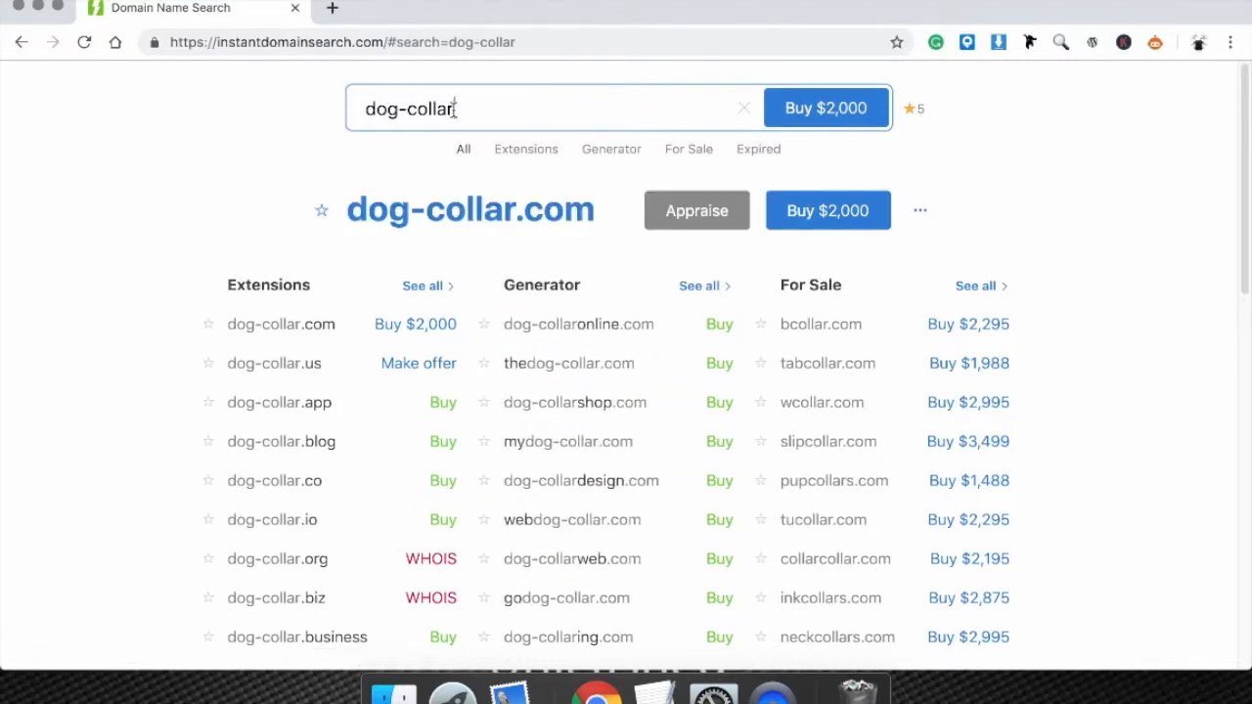
Search for the domain name dsfjkskfk and open the purchase page for dsfjkskfk.com.
left_click_drag(458, 108, 323, 101)
key("BackSpace")
type("dsfjkskfk")
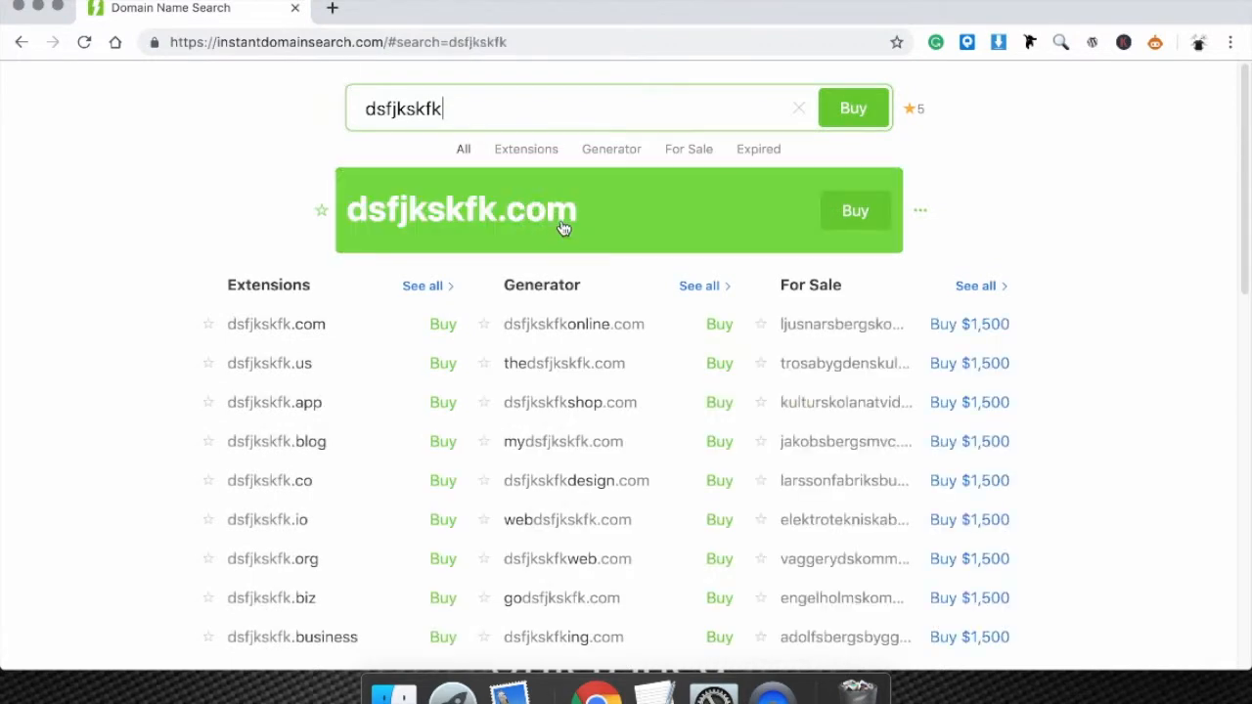
left_click(563, 227)
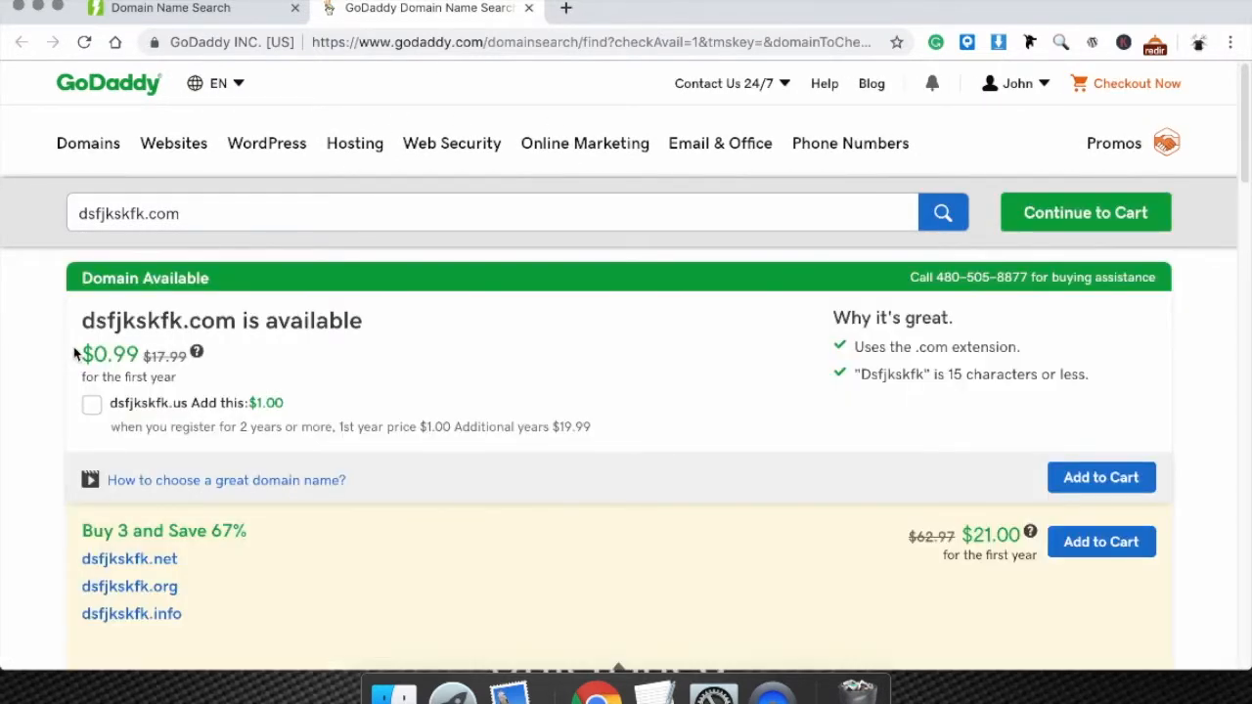
Examine the first-year and regular prices of dsfjkskfk.com on GoDaddy, and close the GoDaddy page.
left_click_drag(77, 354, 183, 360)
left_click(108, 354)
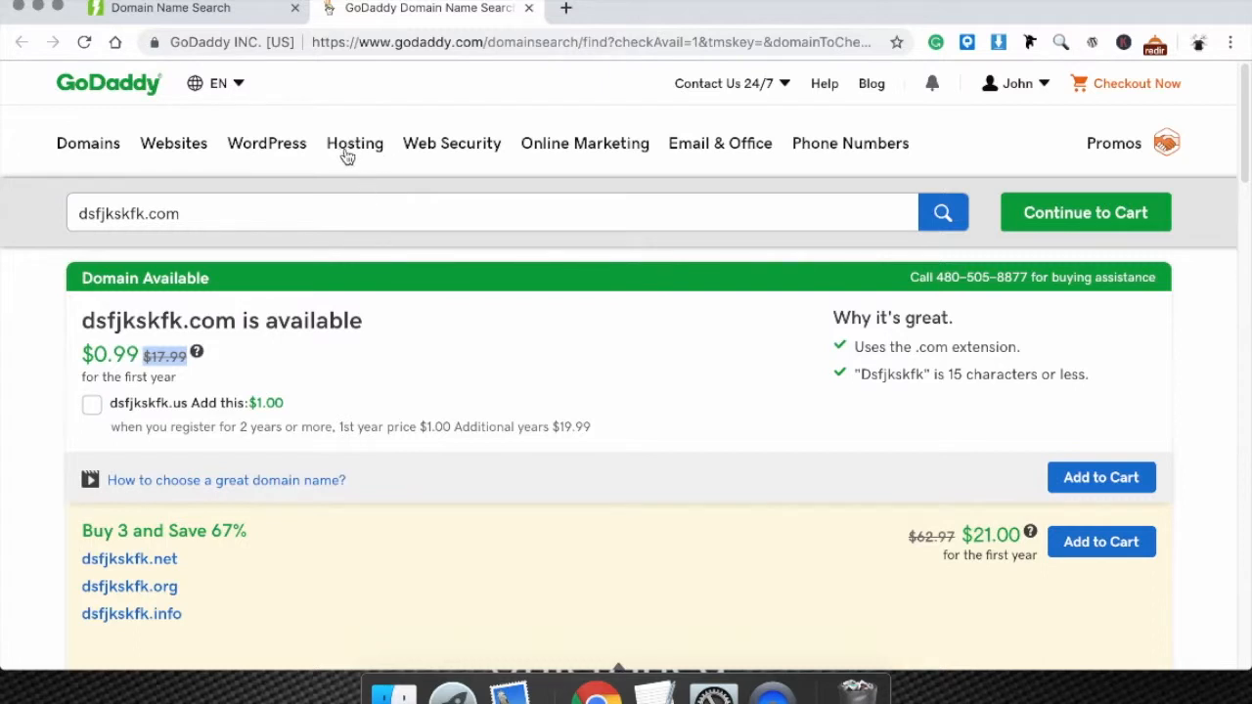
left_click(529, 9)
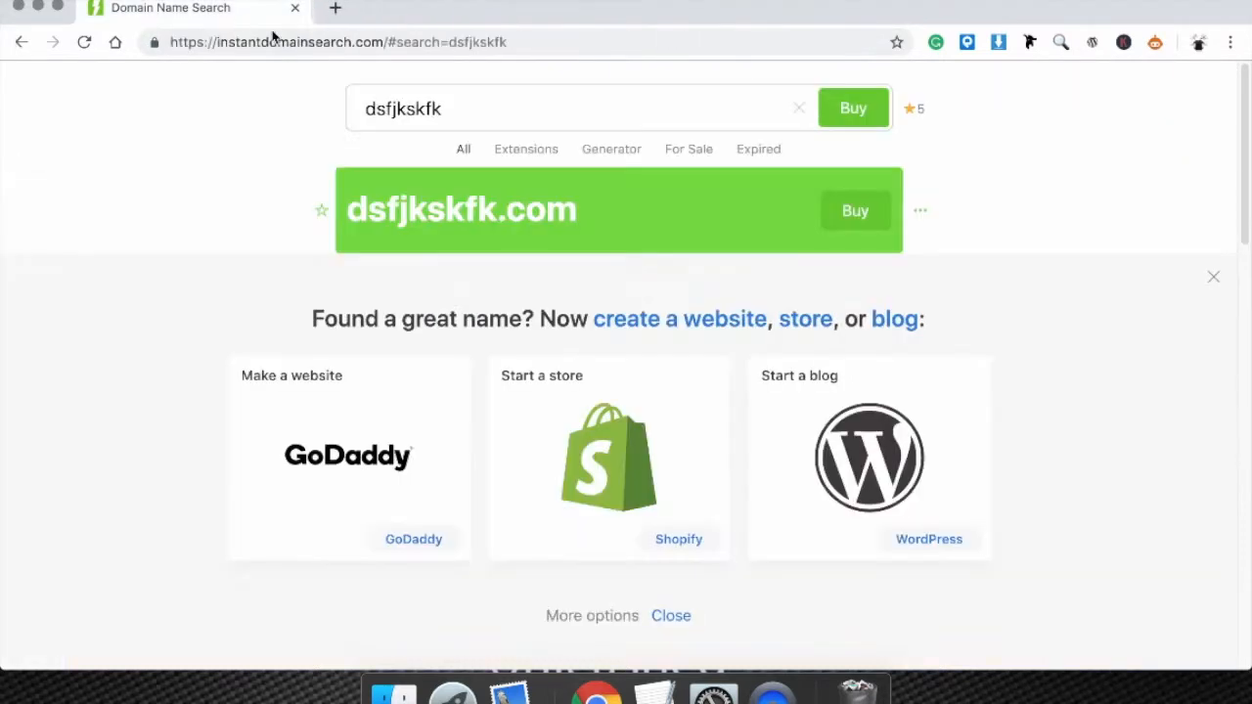
Search Google for "bluehost" in a new tab and open Bluehost's domain search page.
left_click(330, 10)
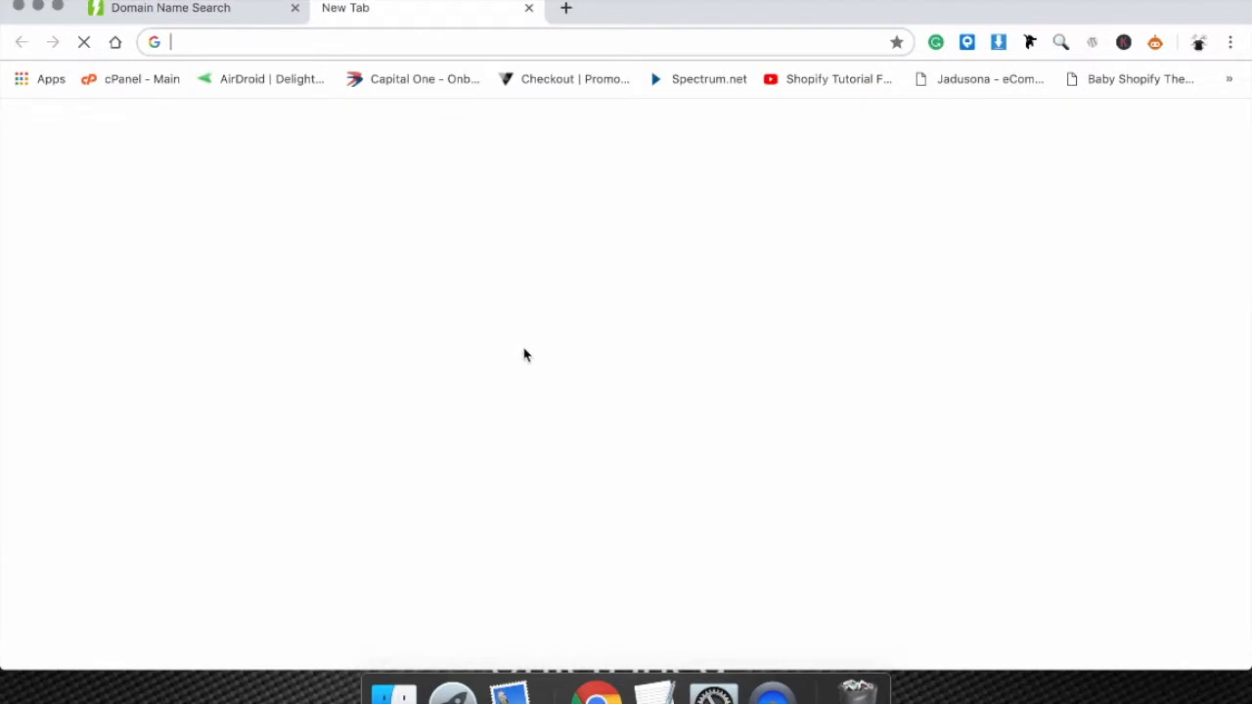
left_click(439, 419)
type("b")
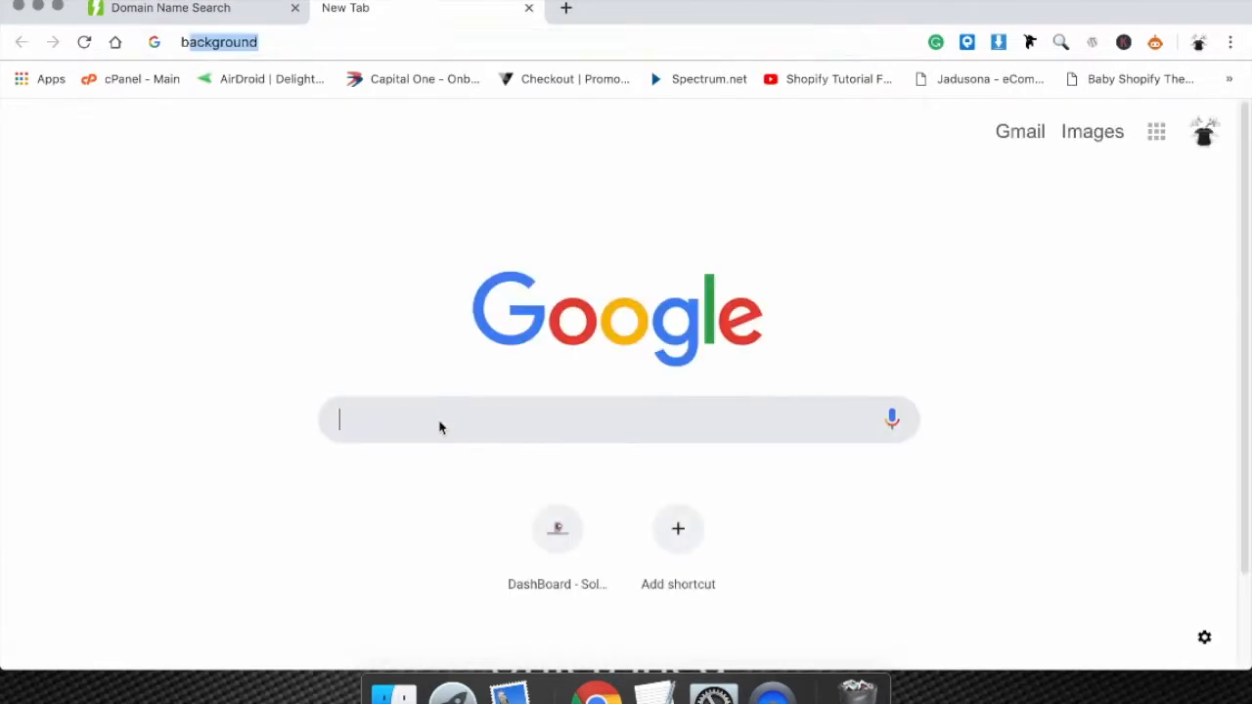
type("luehost")
key("Return")
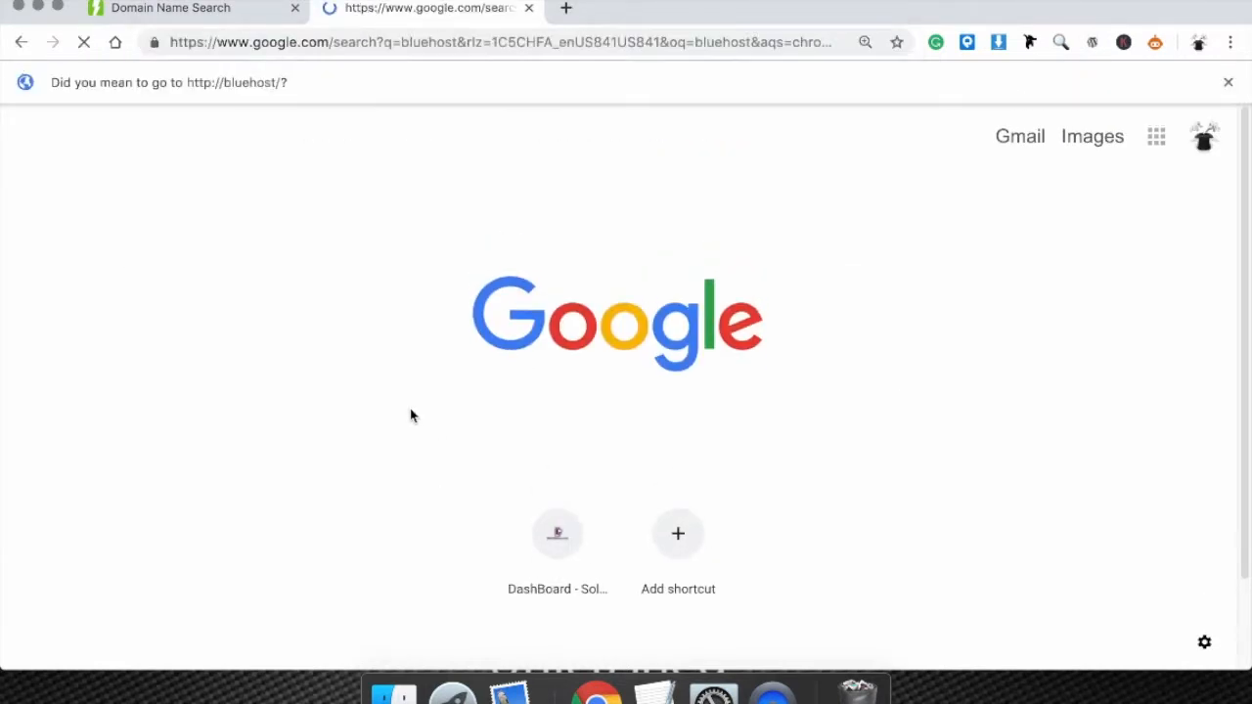
left_click(533, 301)
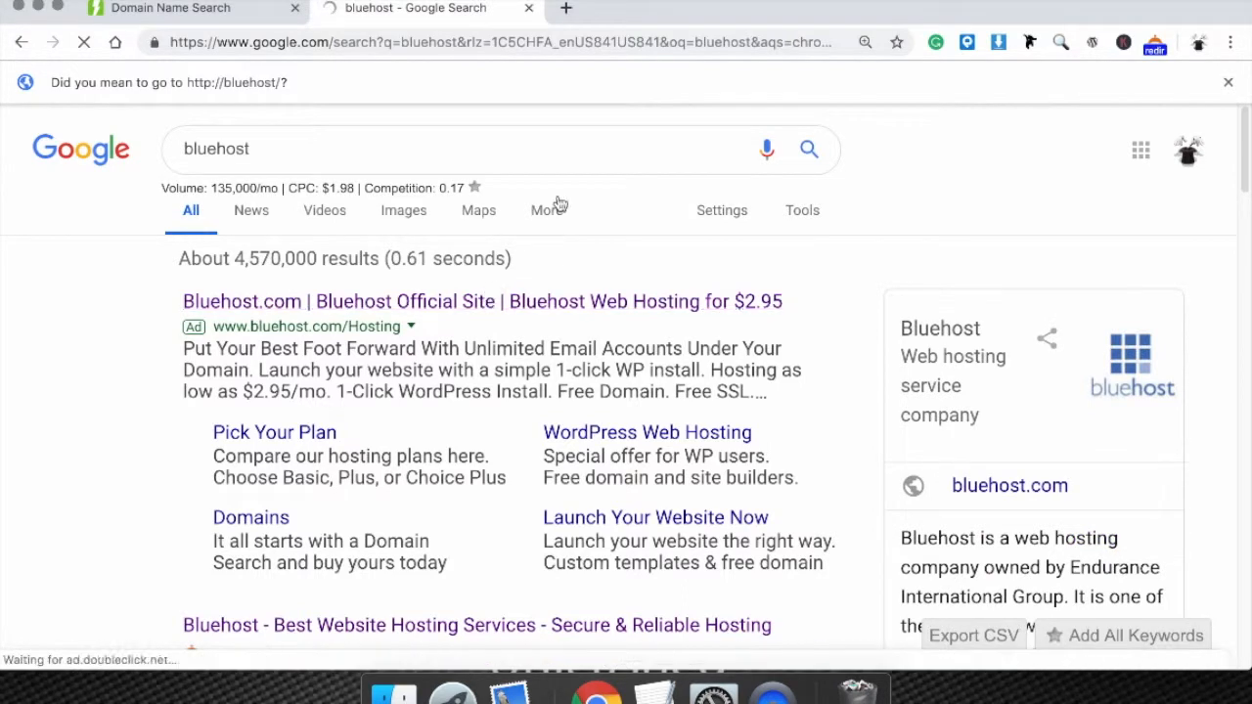
left_click(509, 309)
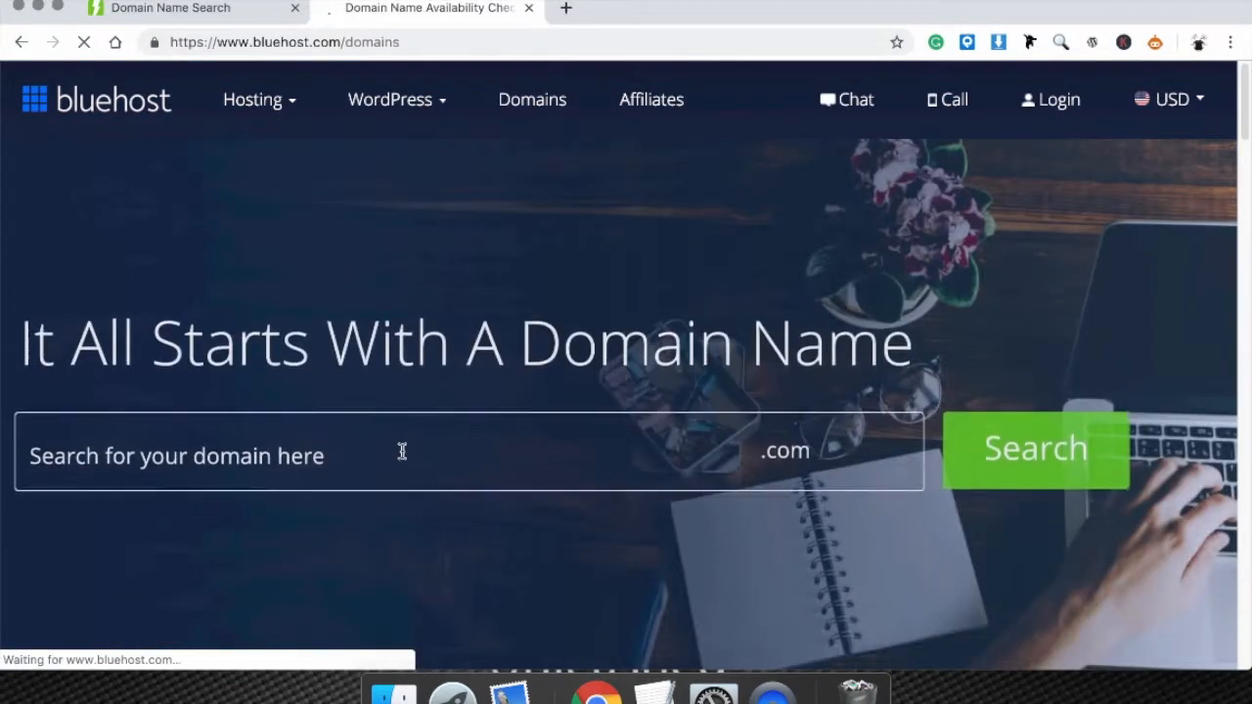
Enter dogcollars.com as the domain to look up on Bluehost, and close the page without searching.
left_click(401, 451)
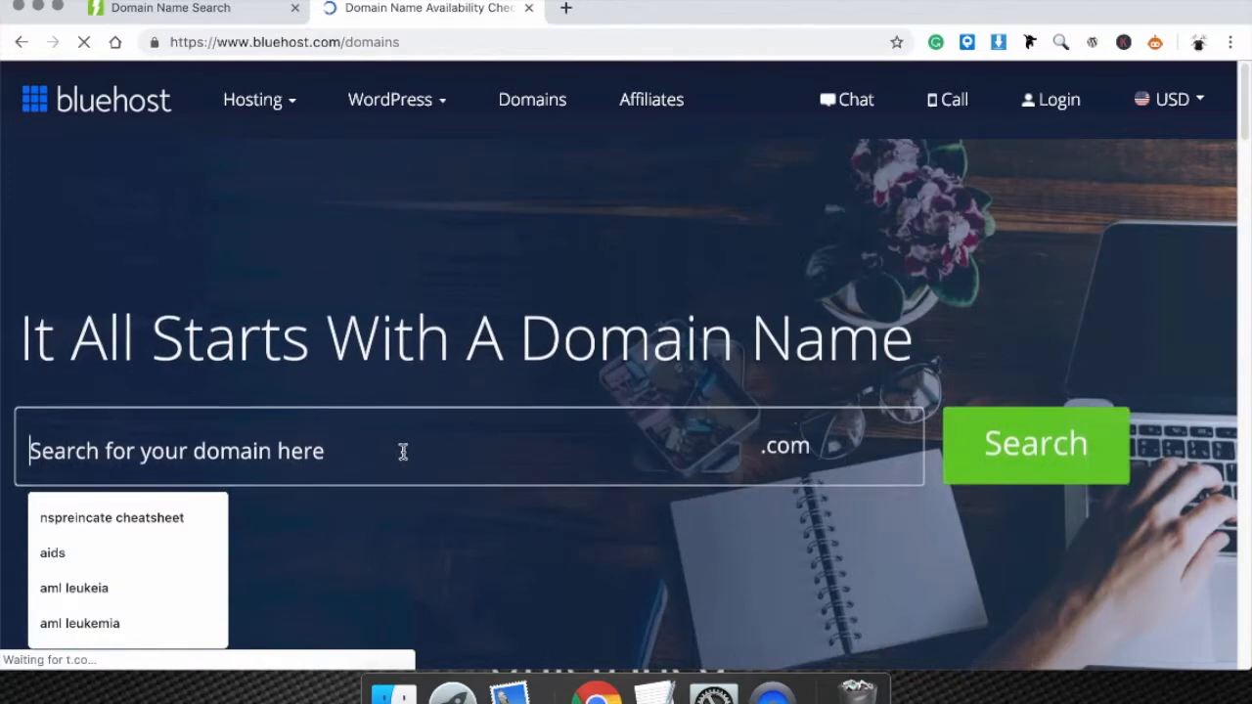
type("dogc")
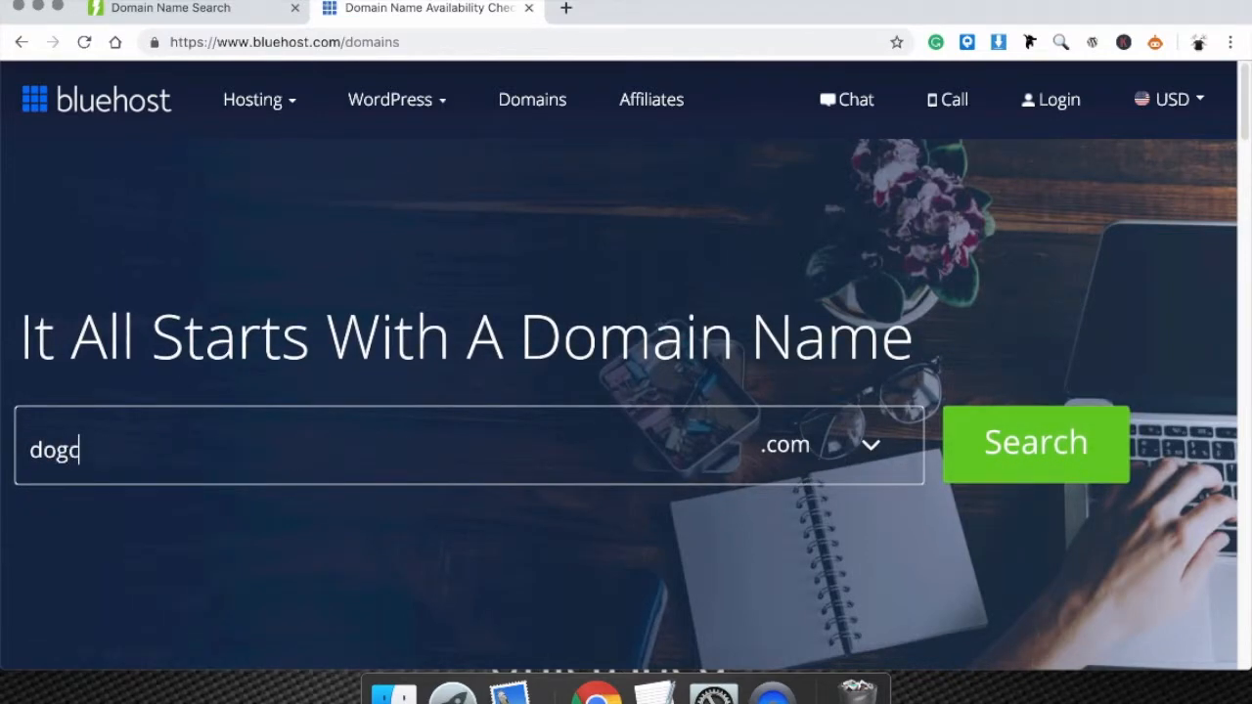
type("ollars.com")
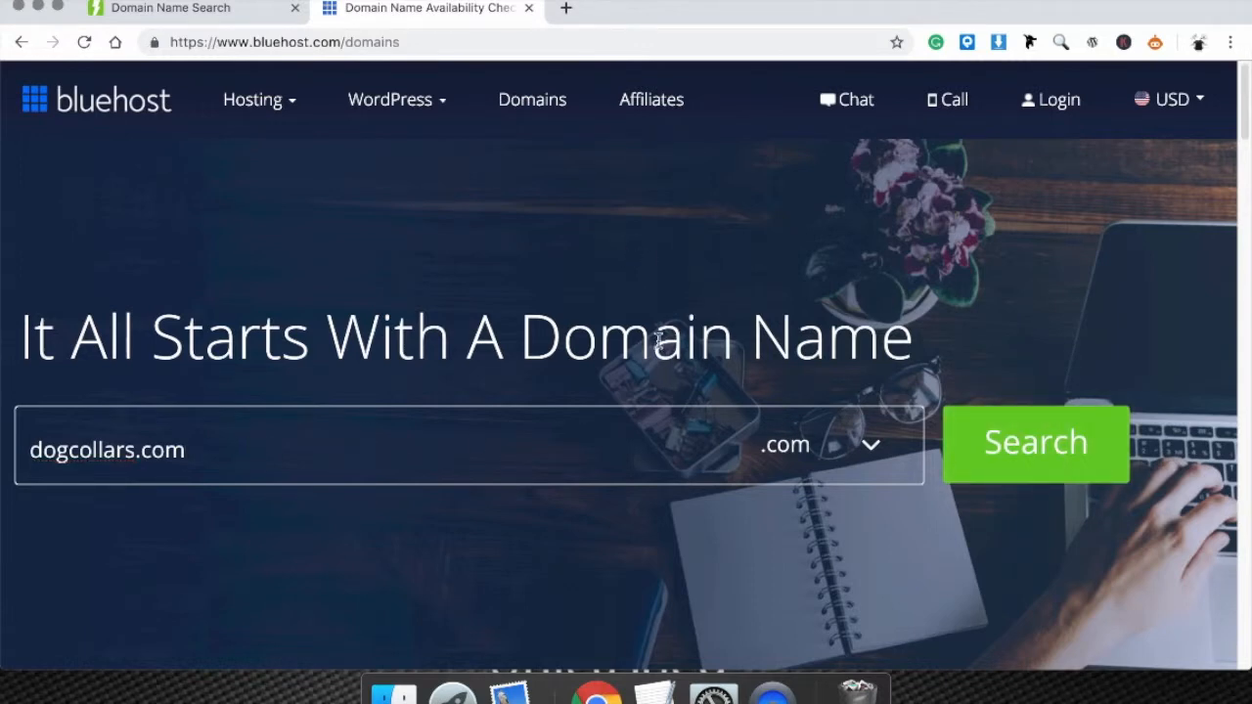
left_click(528, 8)
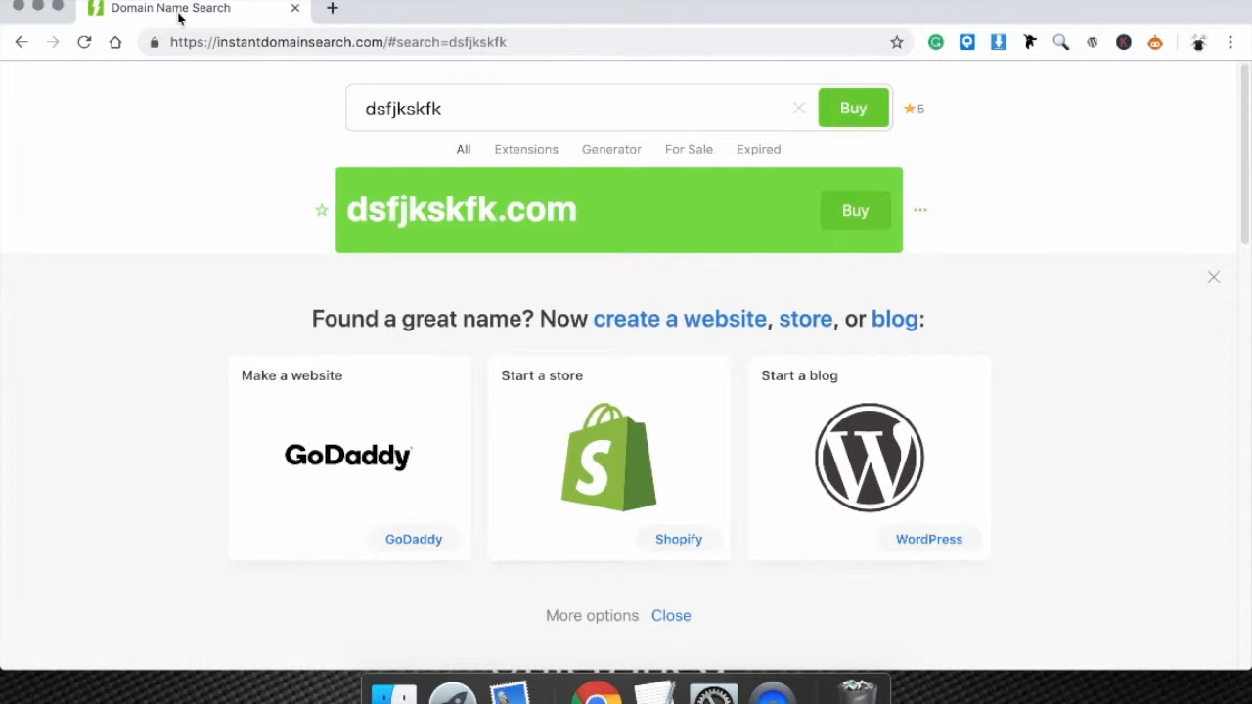
left_click(331, 9)
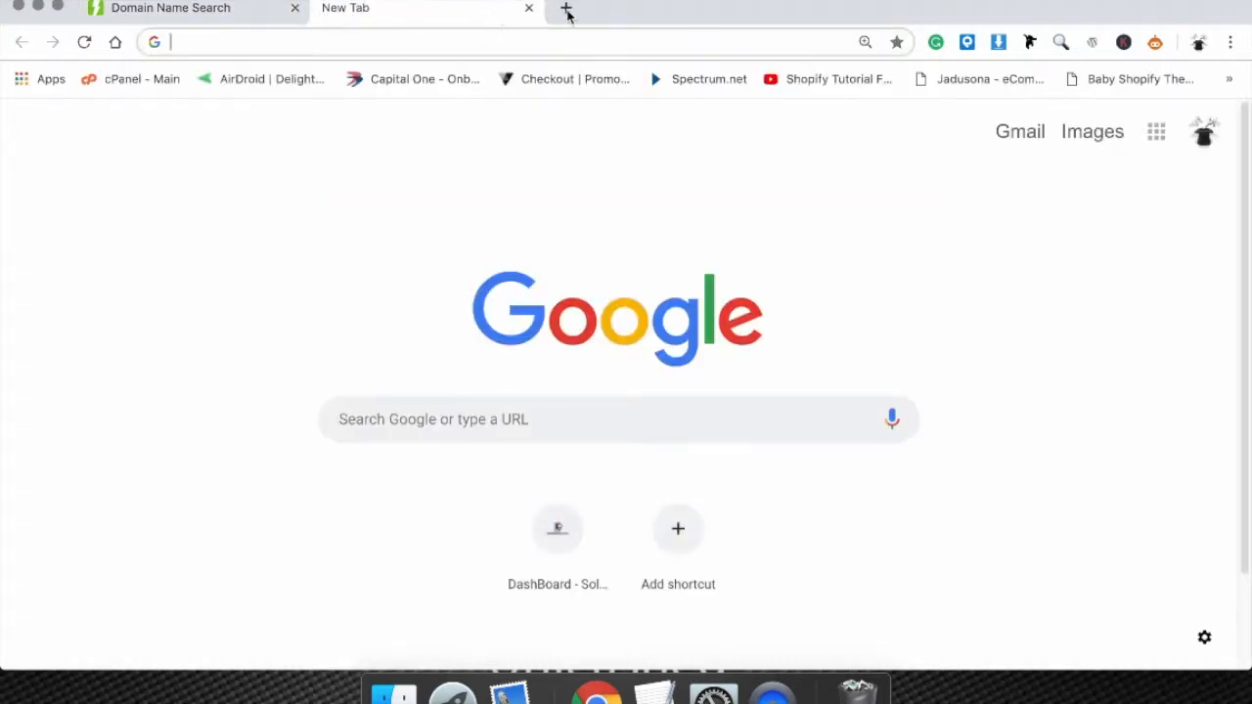
left_click(425, 419)
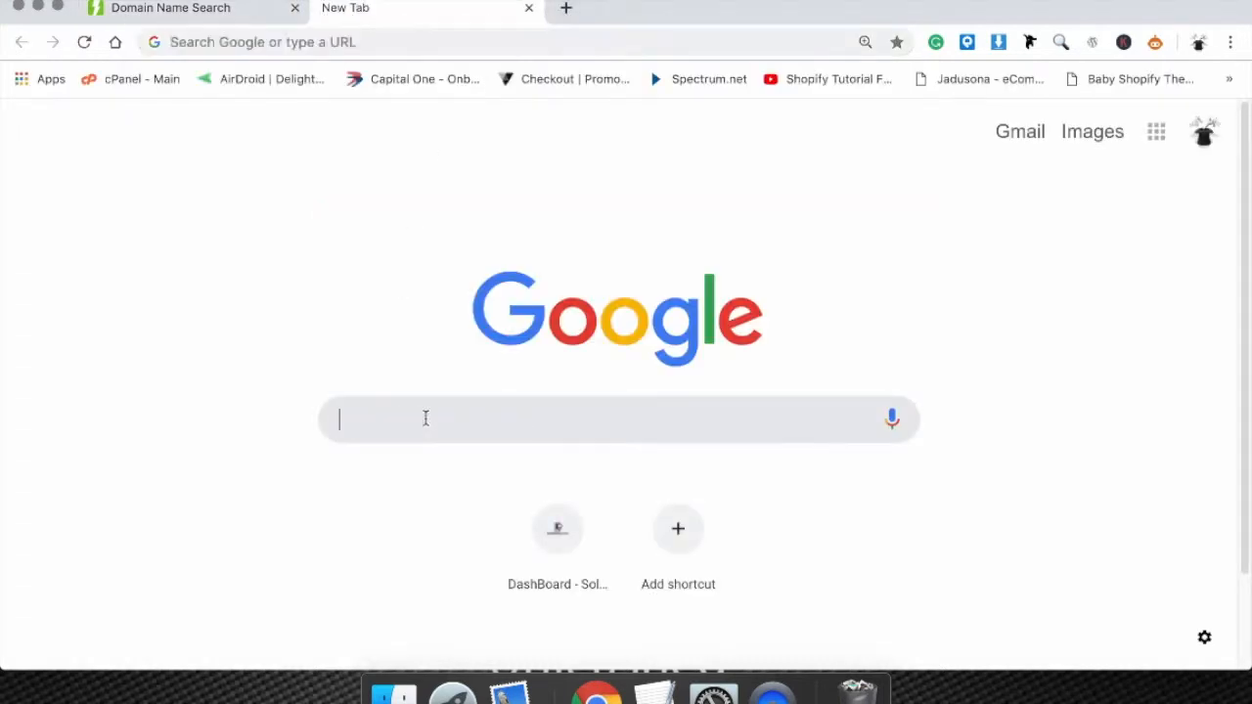
left_click(244, 9)
left_click(527, 9)
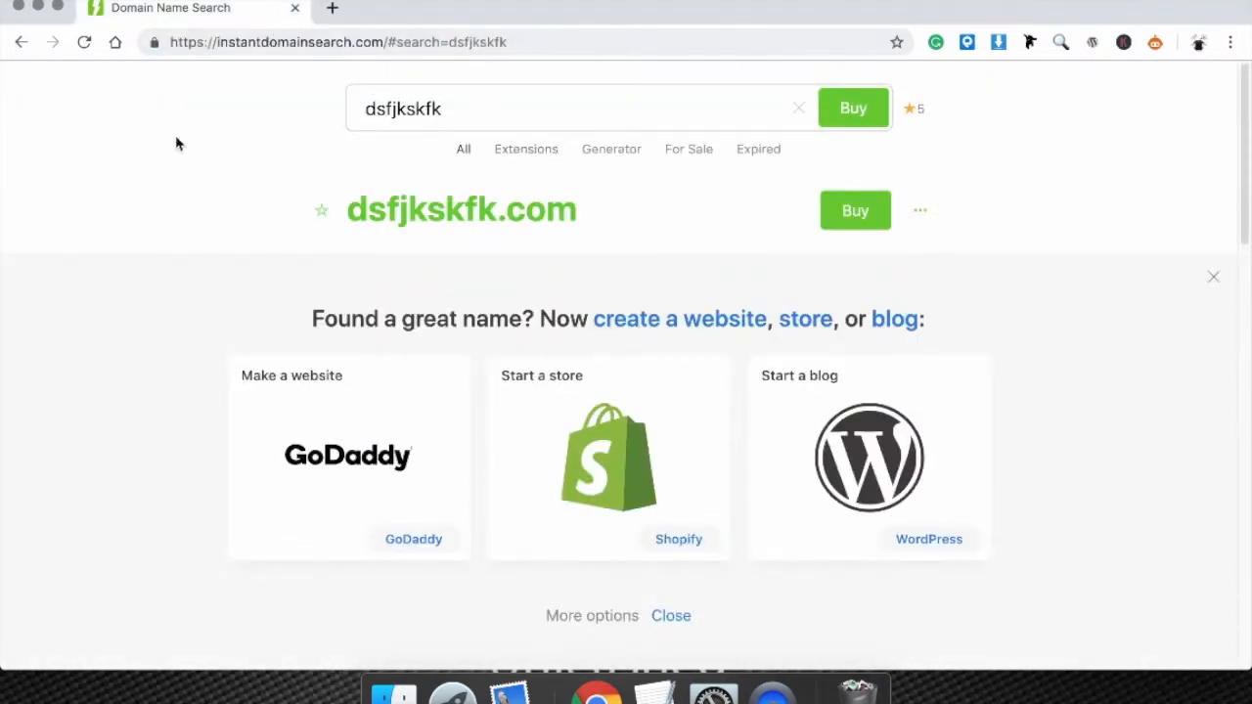
left_click(18, 8)
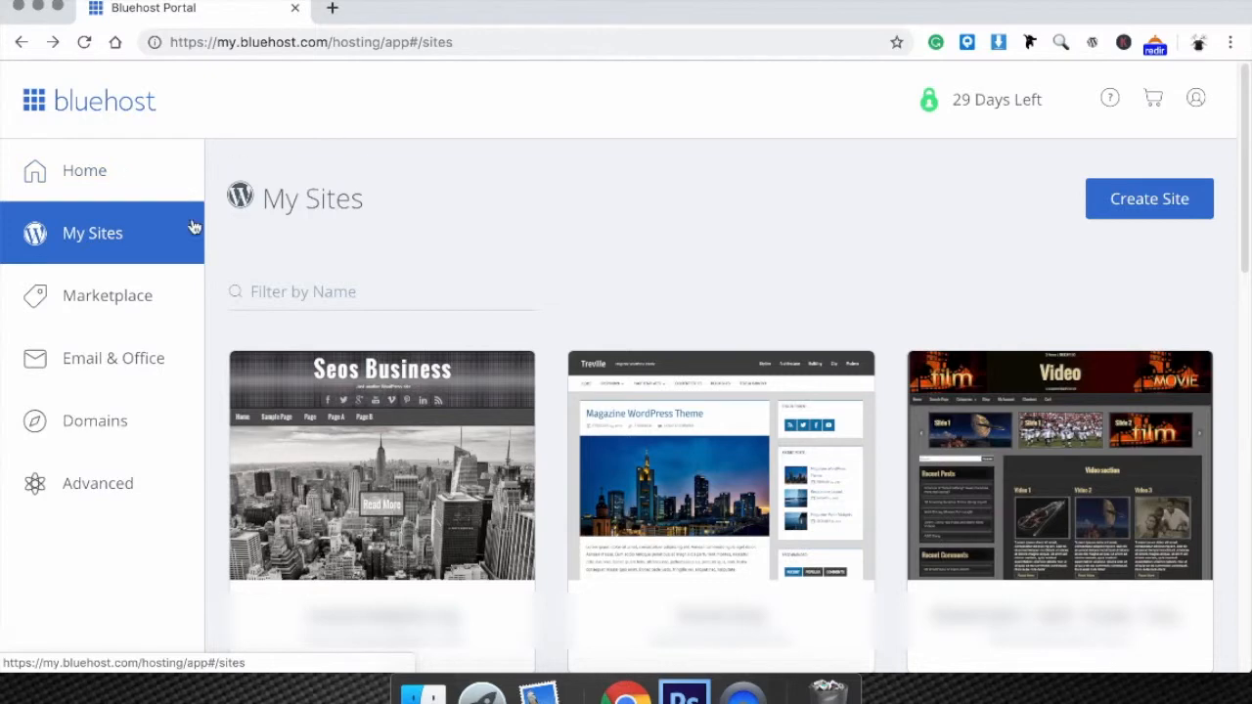
Start creating a new WordPress site in the Bluehost portal and set its site name to "kern county ads".
mouse_move(1035, 435)
left_click(1124, 206)
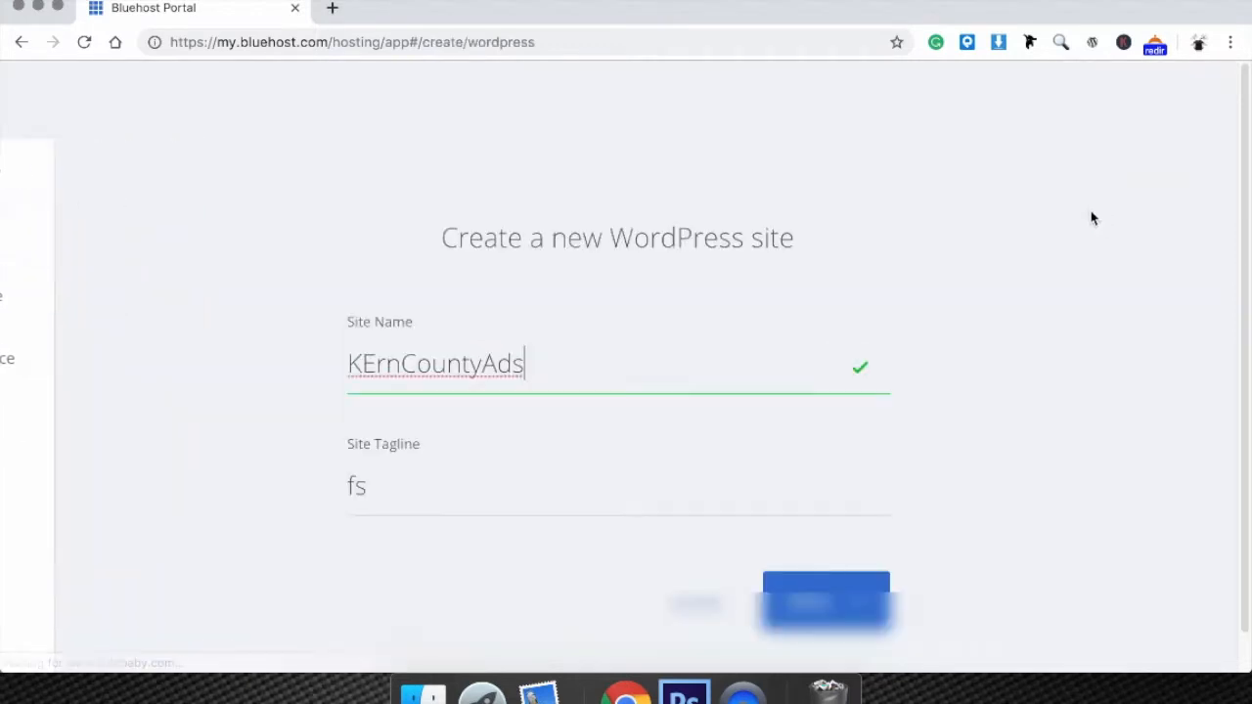
double_click(492, 359)
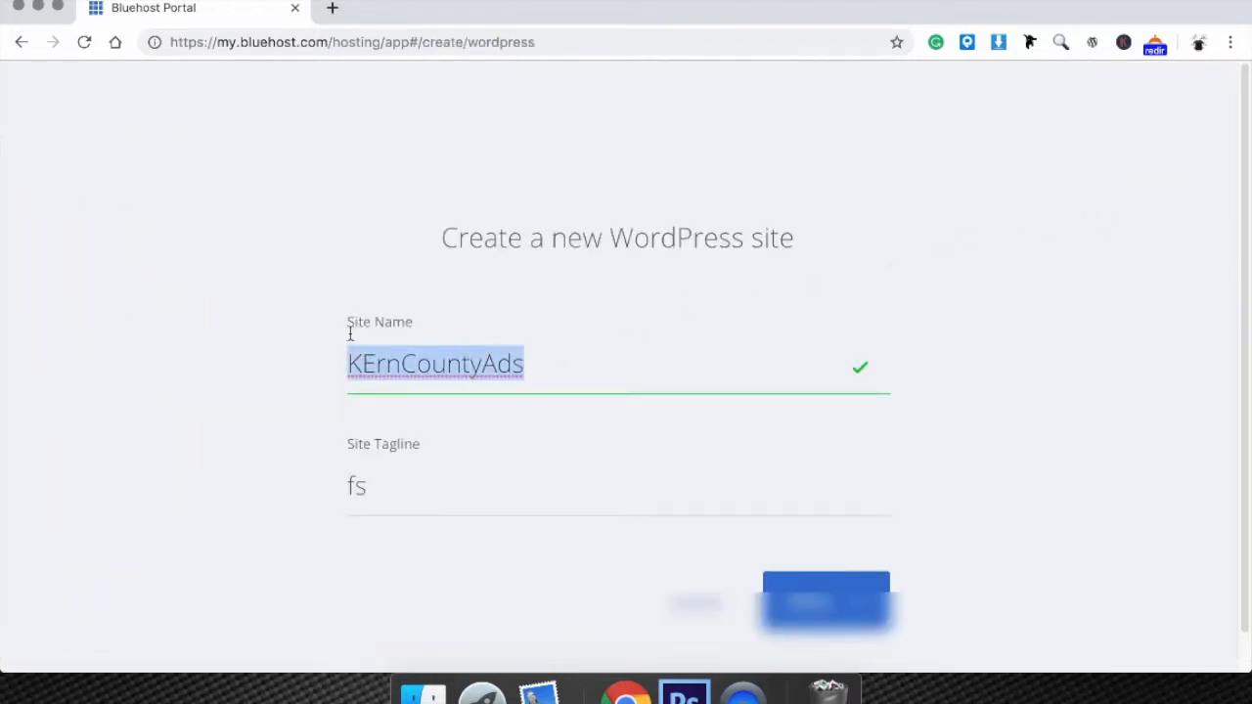
key("BackSpace")
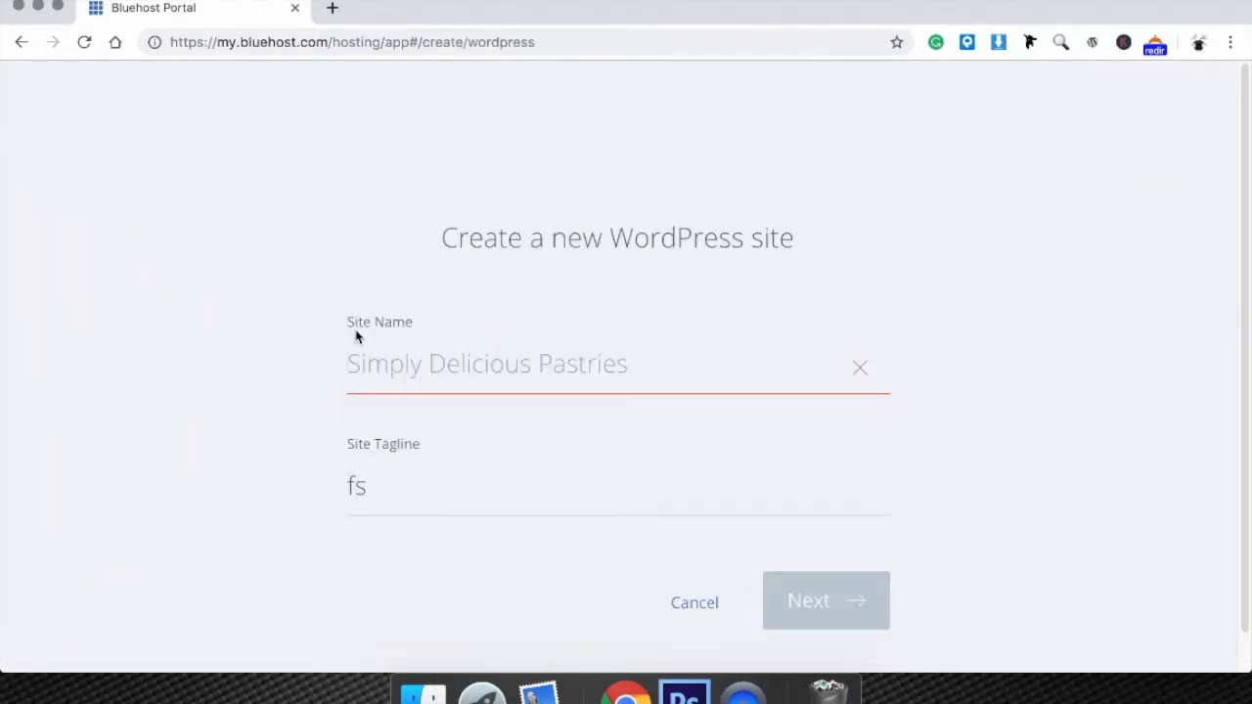
left_click_drag(347, 317, 411, 324)
left_click_drag(344, 453, 431, 452)
left_click(425, 360)
type("kern")
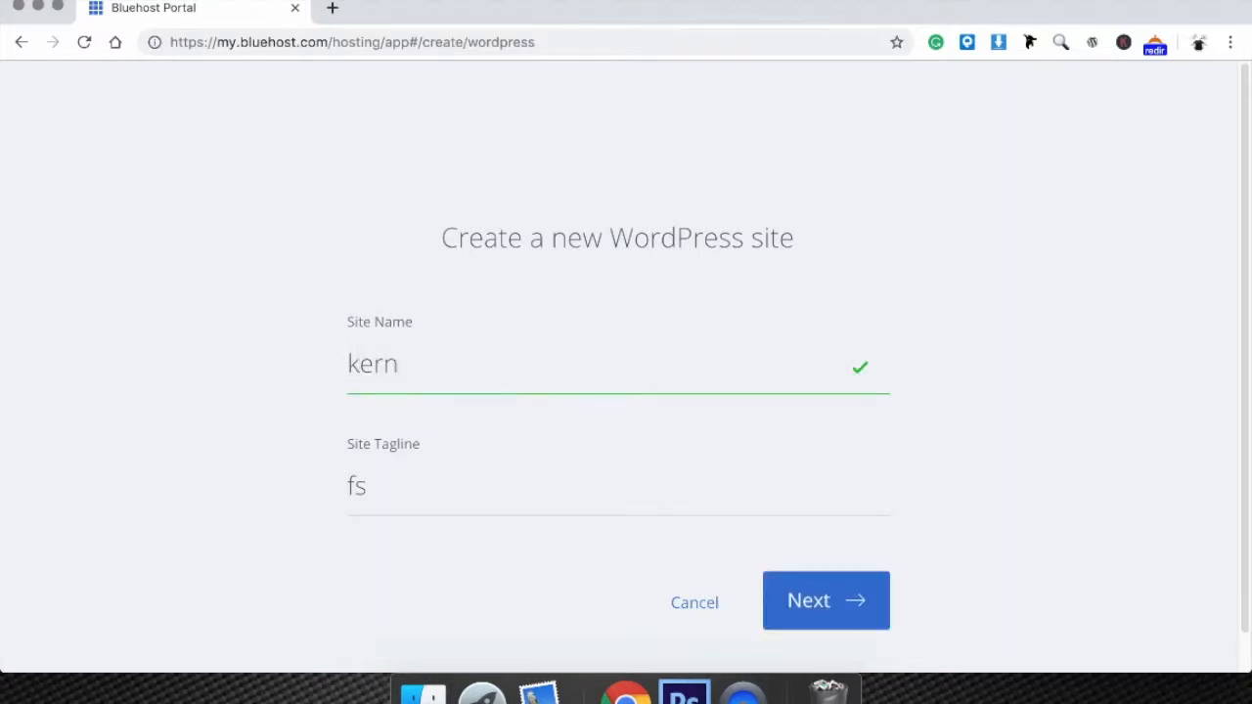
type(" county ads")
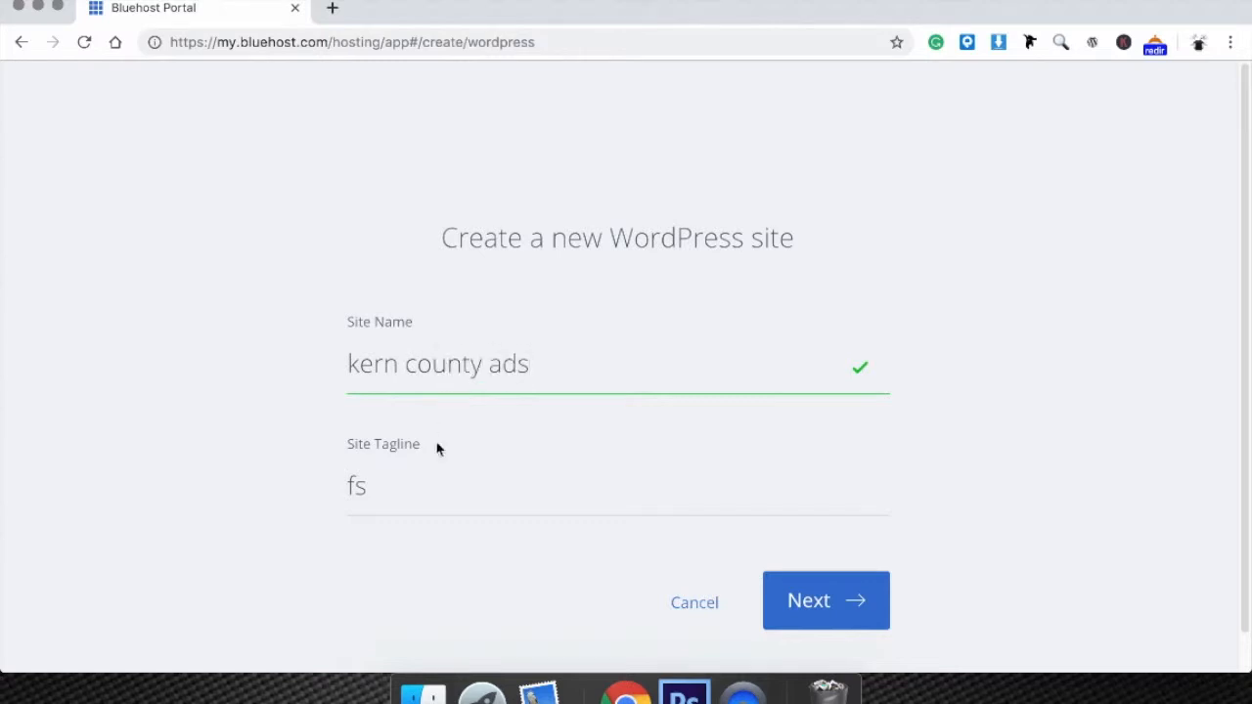
Set the site tagline to "We have the best ads in town." and continue to the domain choice.
left_click_drag(458, 481, 330, 479)
key("BackSpace")
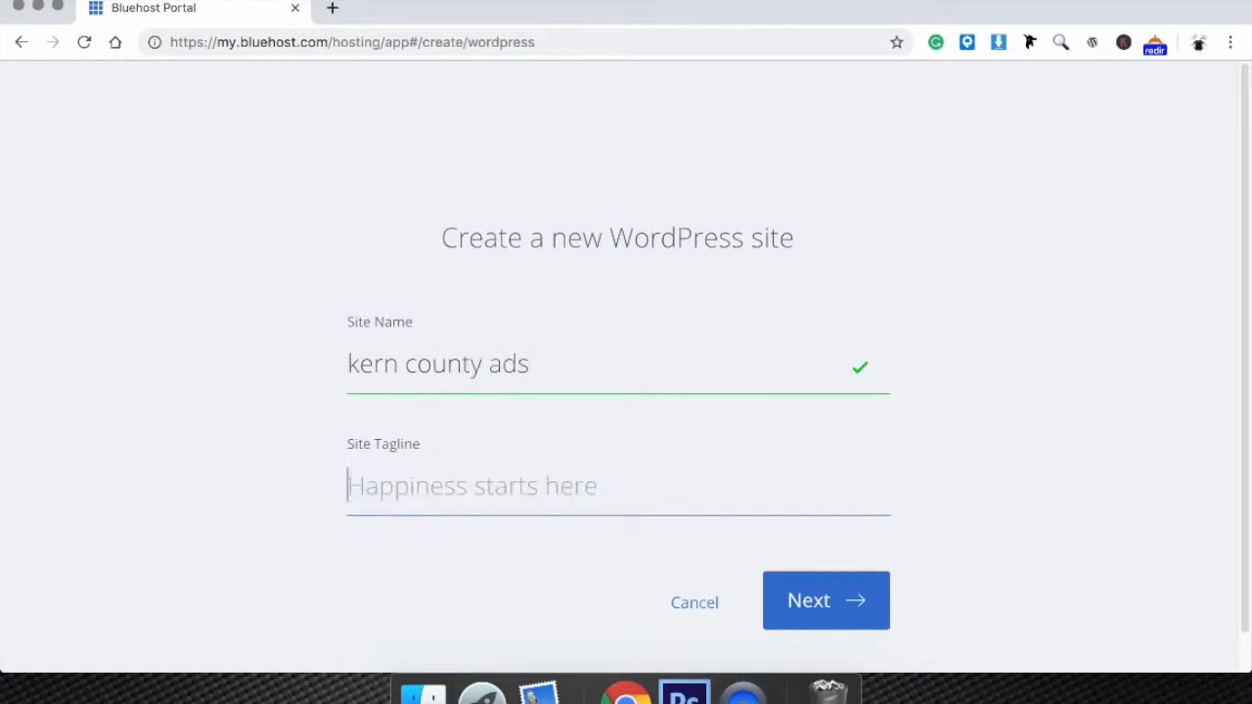
type("W")
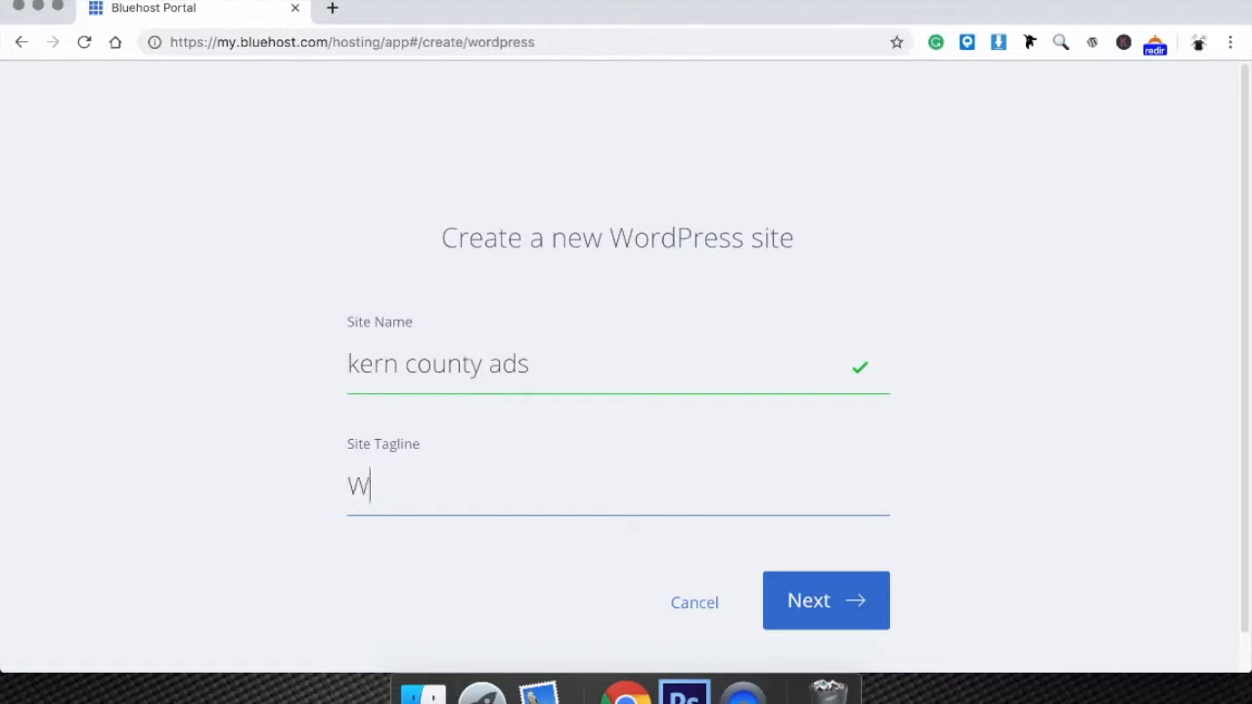
type("e have the b")
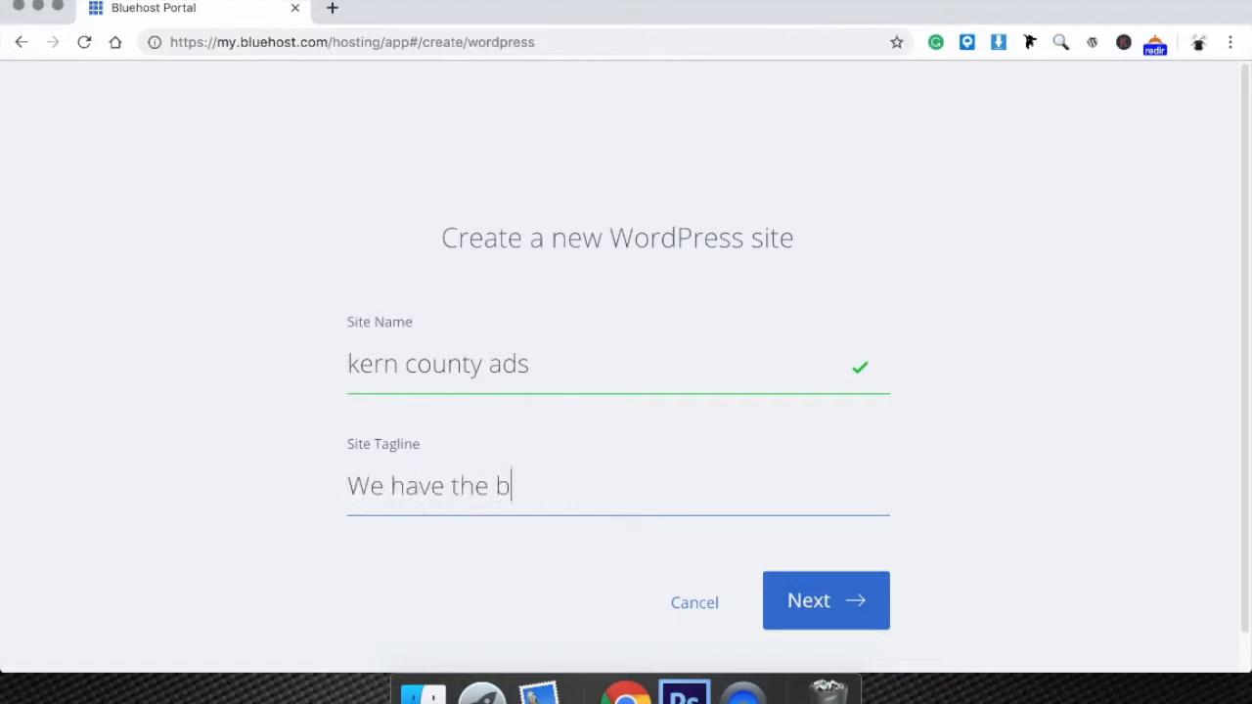
type("est ads in town.")
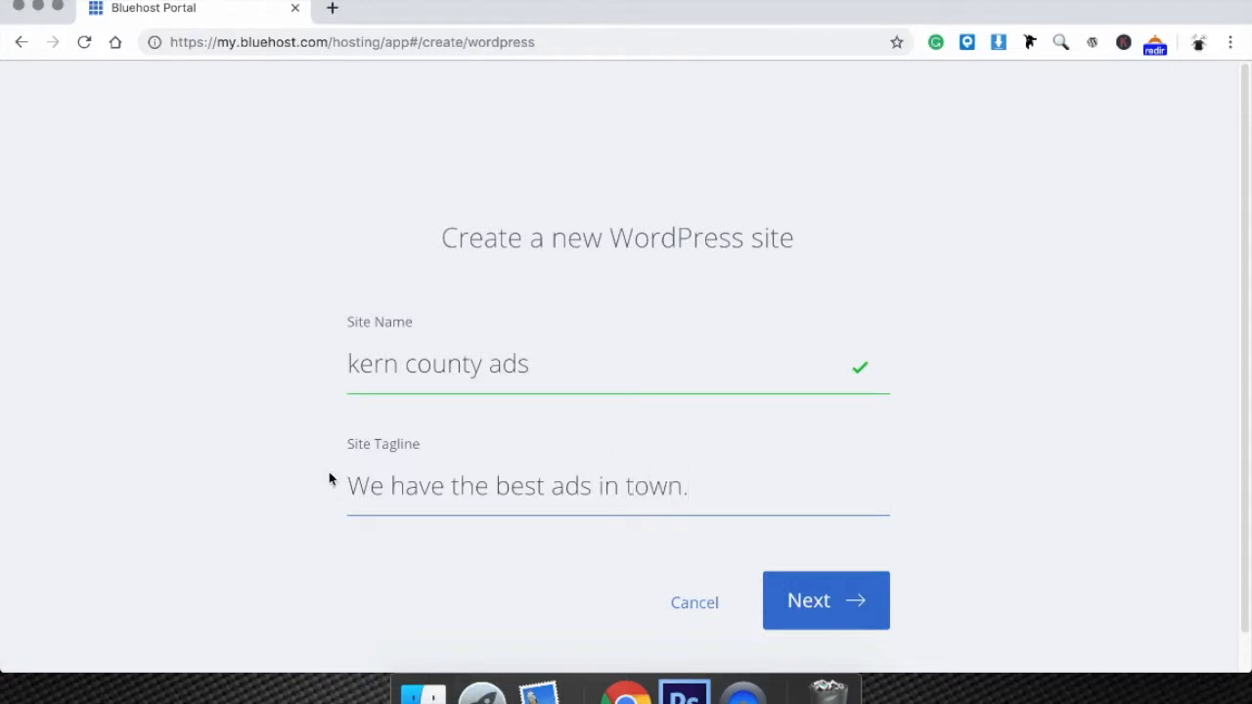
left_click(838, 604)
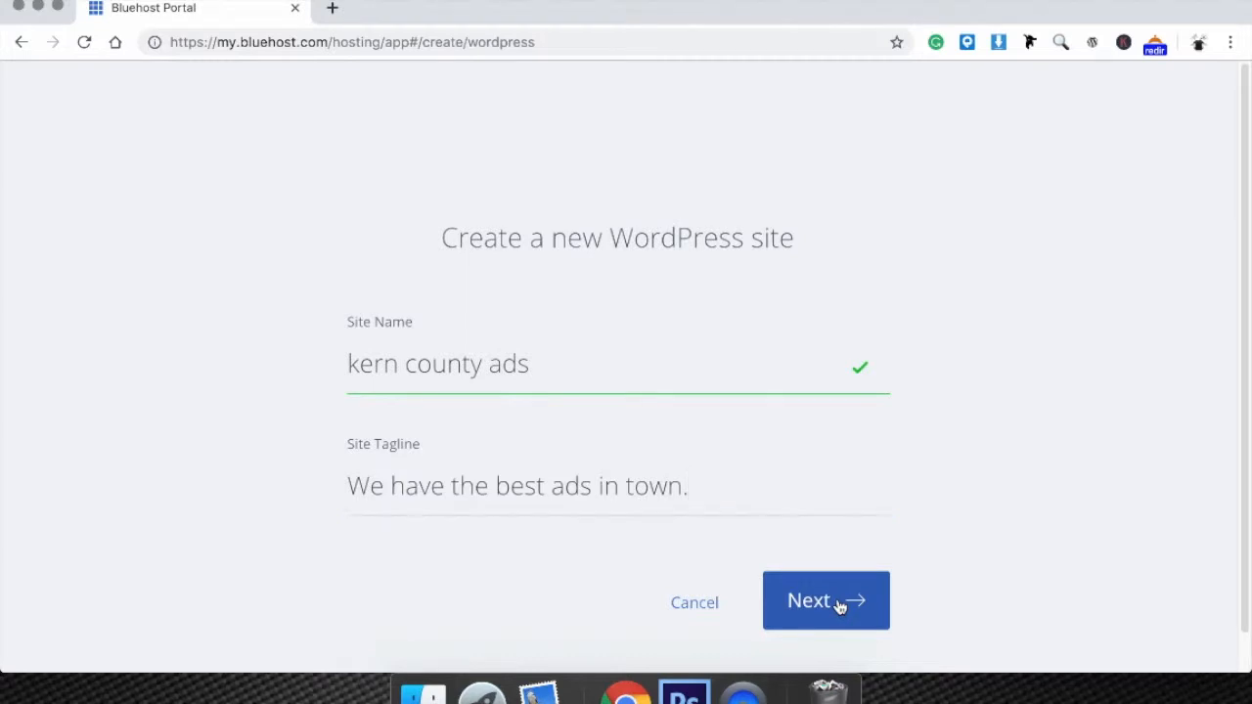
Choose kerncountyads.com as the domain for the new WordPress site.
left_click(422, 372)
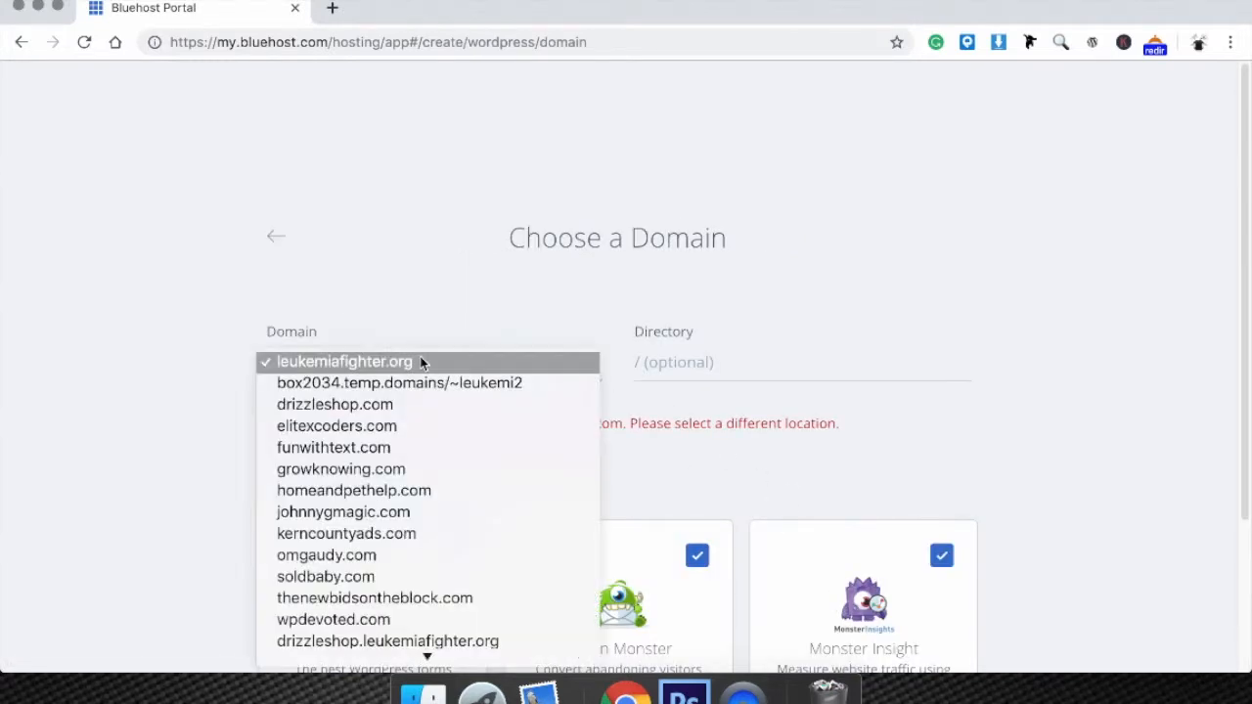
left_click(422, 356)
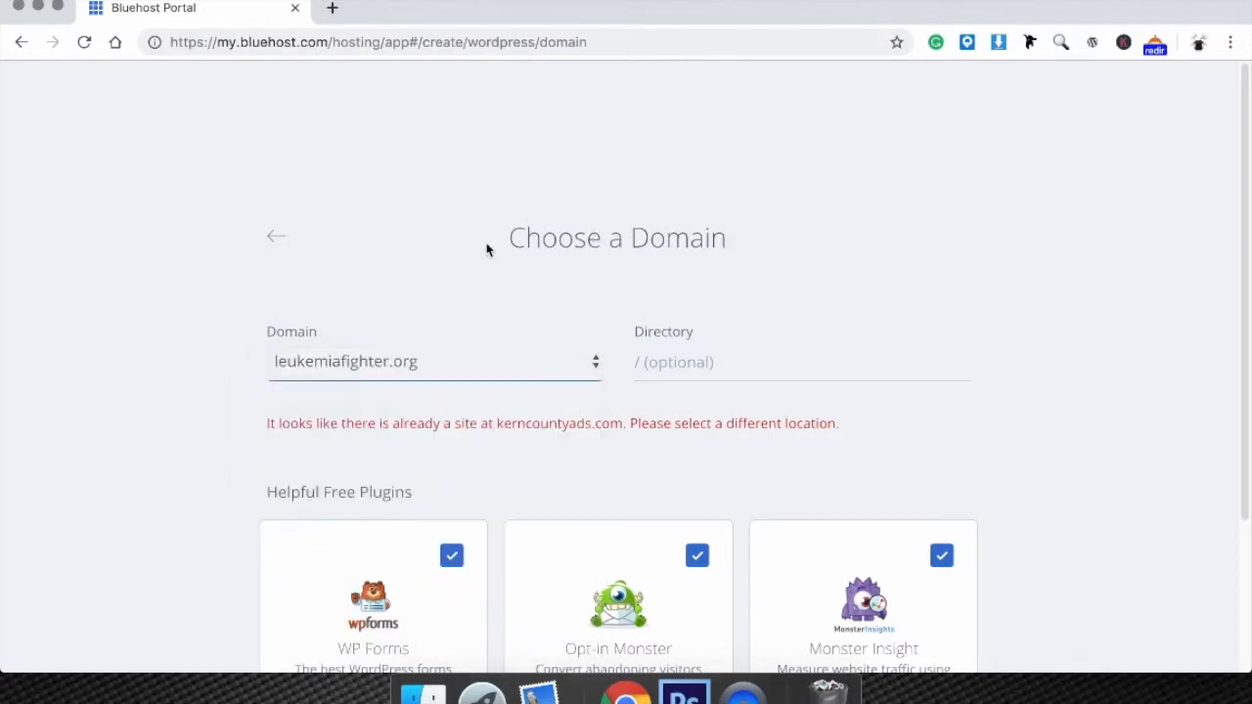
left_click_drag(511, 230, 750, 250)
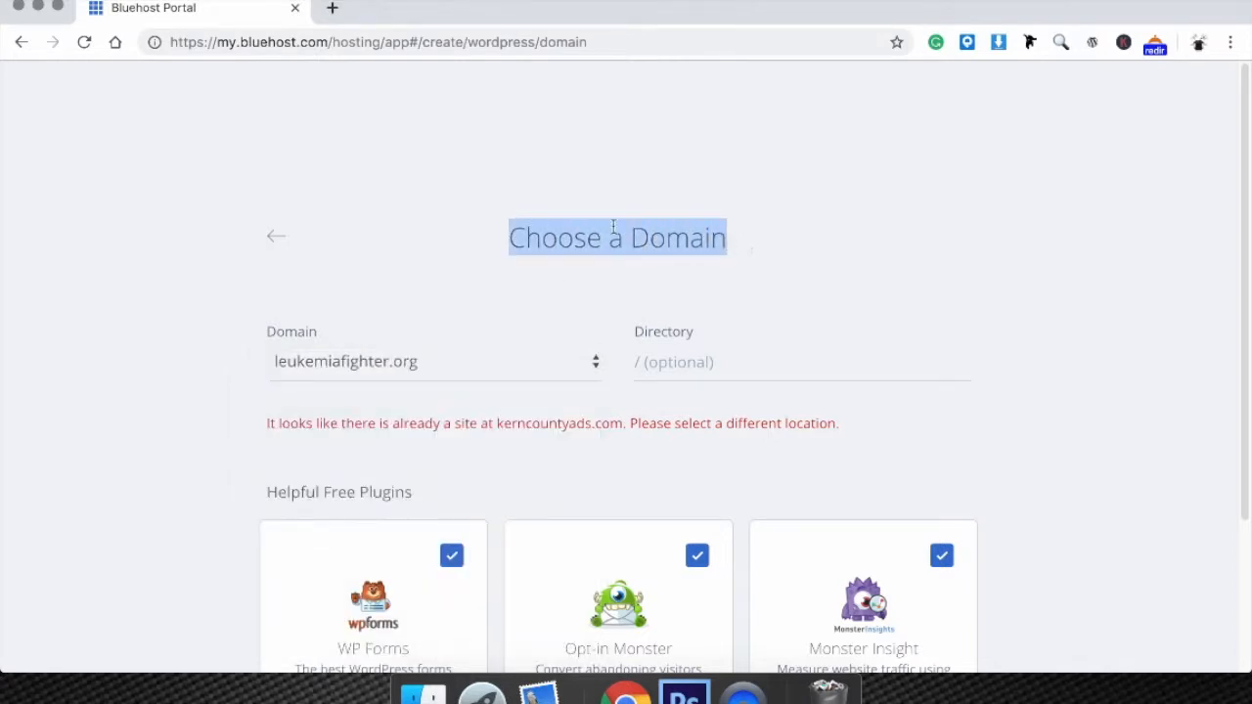
left_click(536, 241)
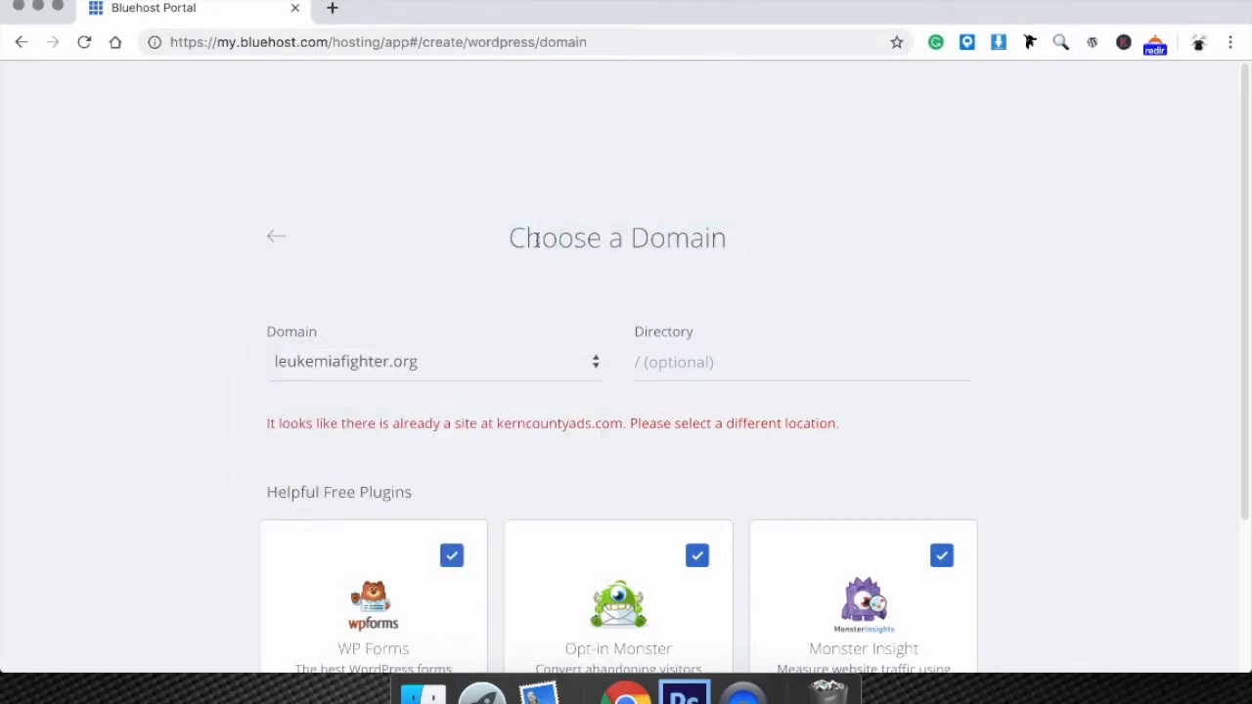
left_click(585, 366)
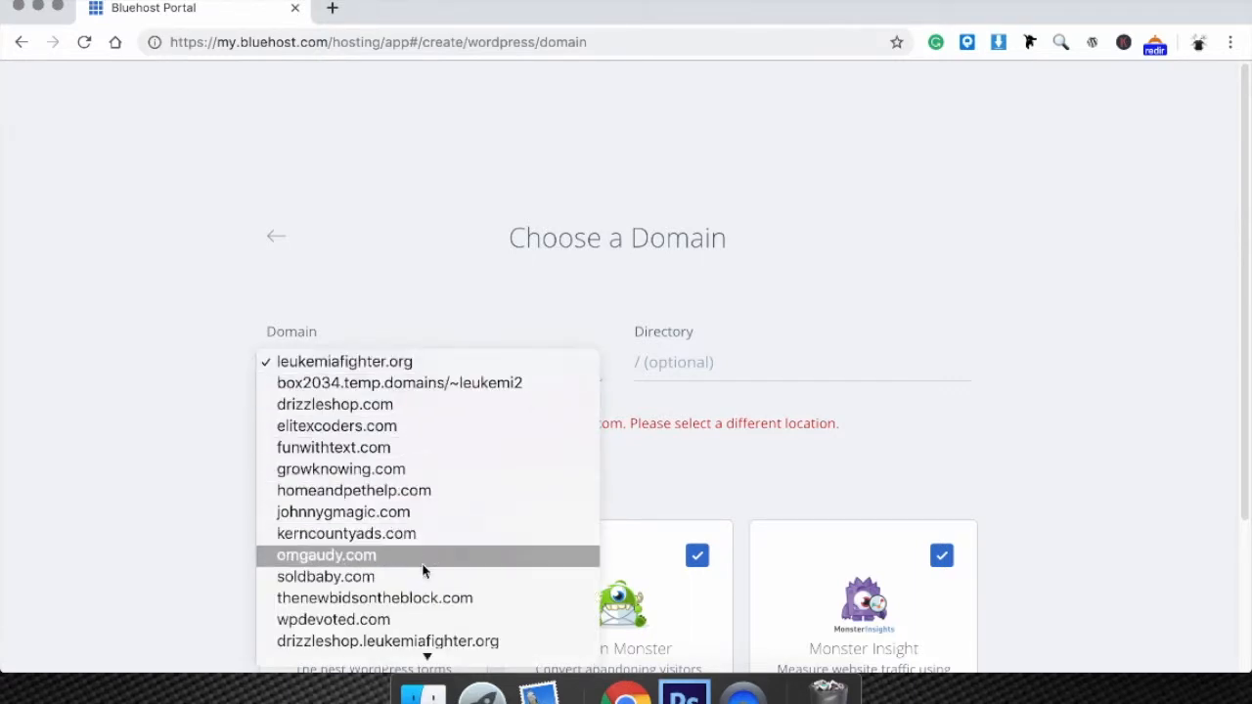
scroll(406, 611, "down", 5)
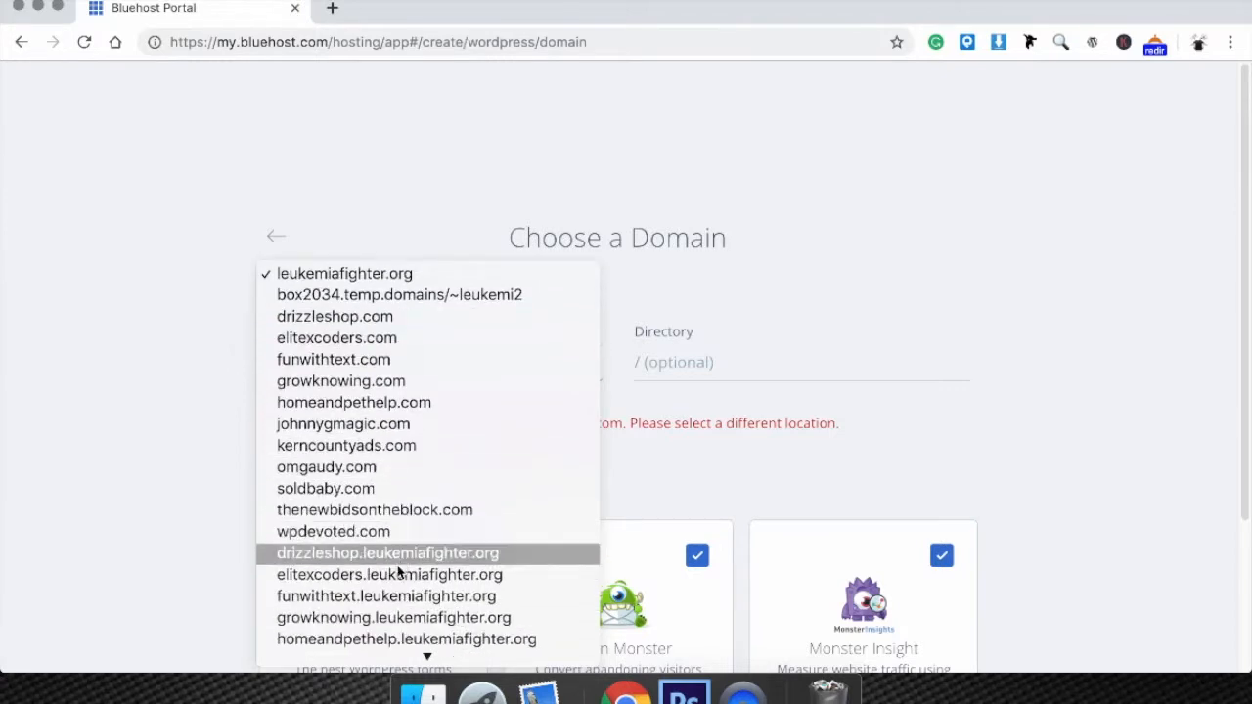
scroll(406, 550, "down", 4)
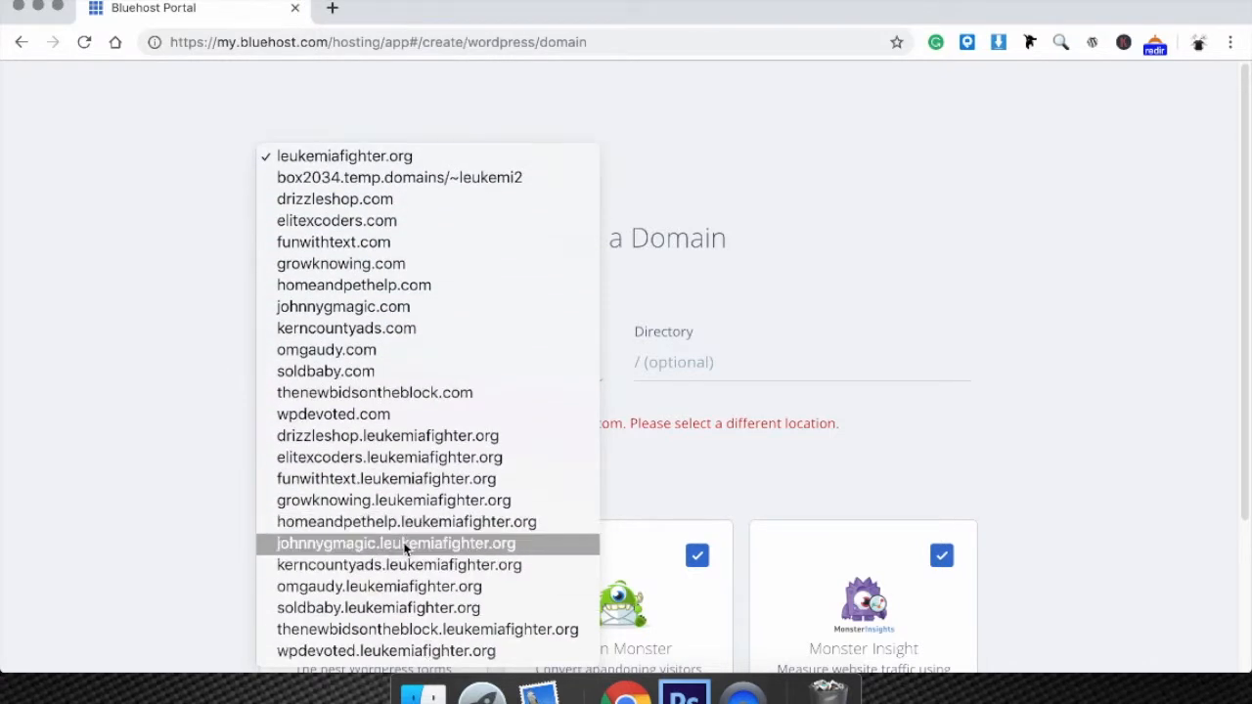
left_click(418, 328)
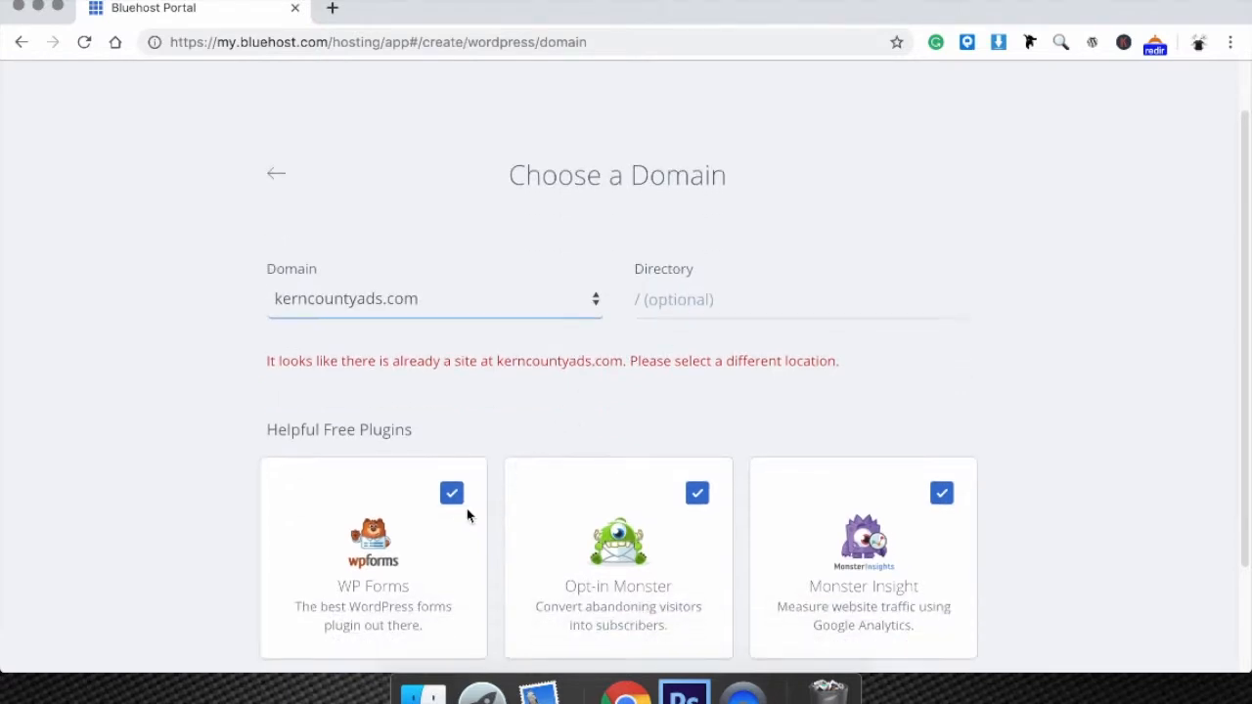
Exclude the Opt-in Monster and Monster Insight plugins, keep WP Forms, submit the domain choice and read the response.
scroll(489, 488, "down", 4)
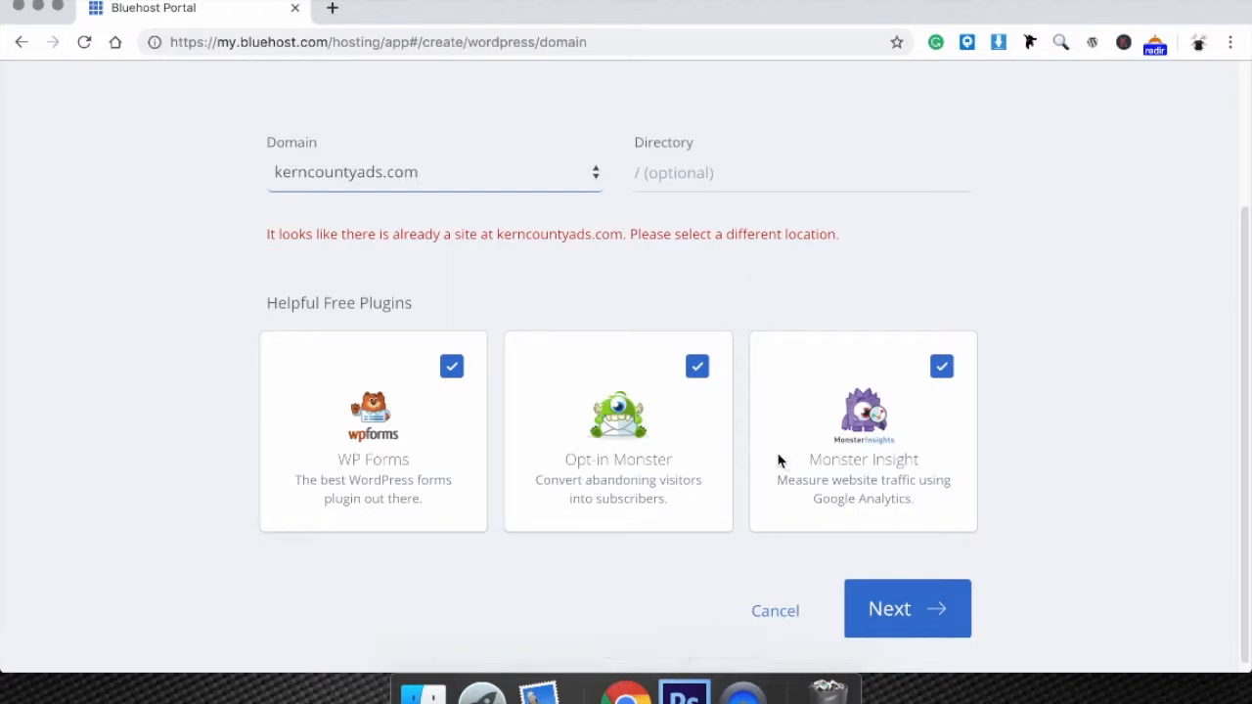
left_click(699, 377)
left_click(943, 373)
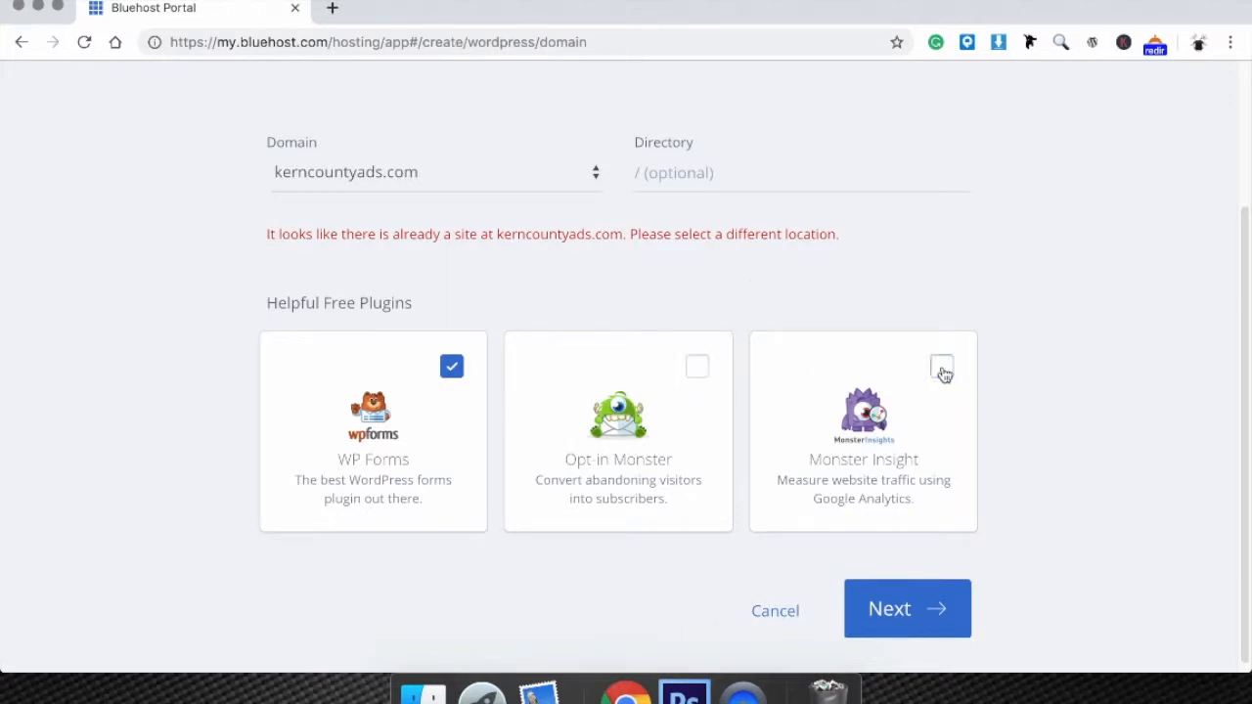
left_click(917, 613)
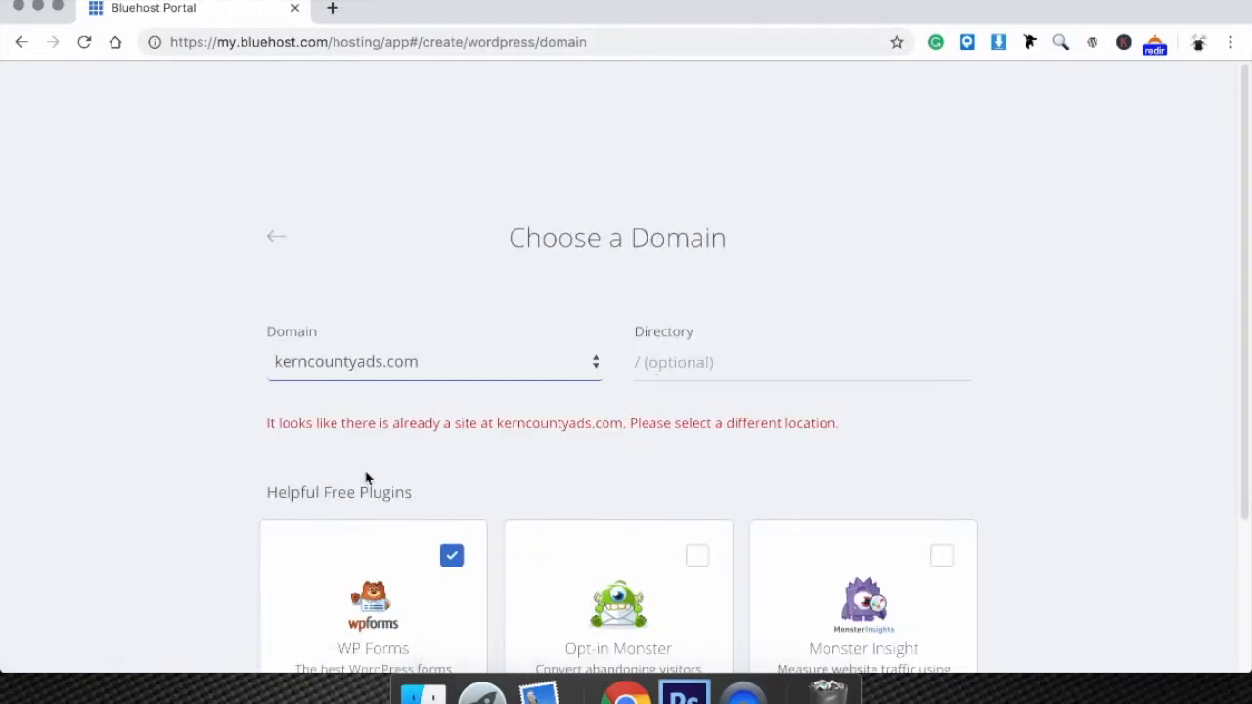
left_click_drag(262, 427, 847, 427)
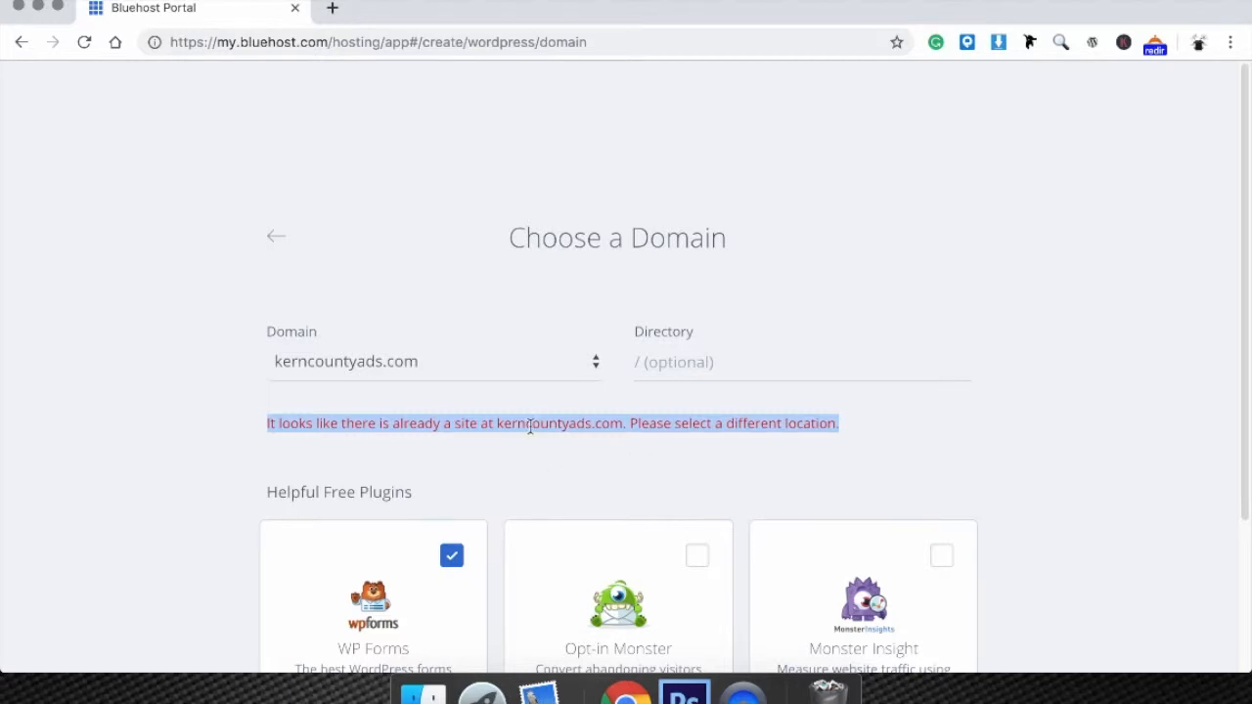
left_click(506, 455)
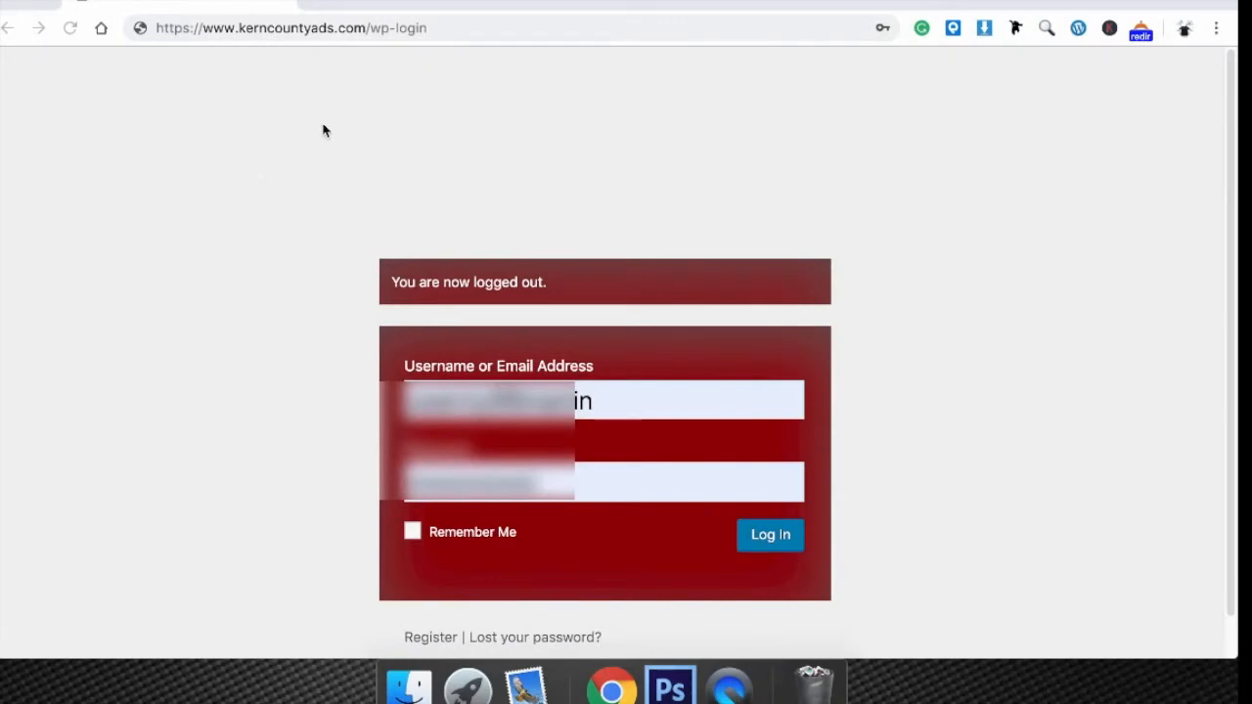
left_click(430, 28)
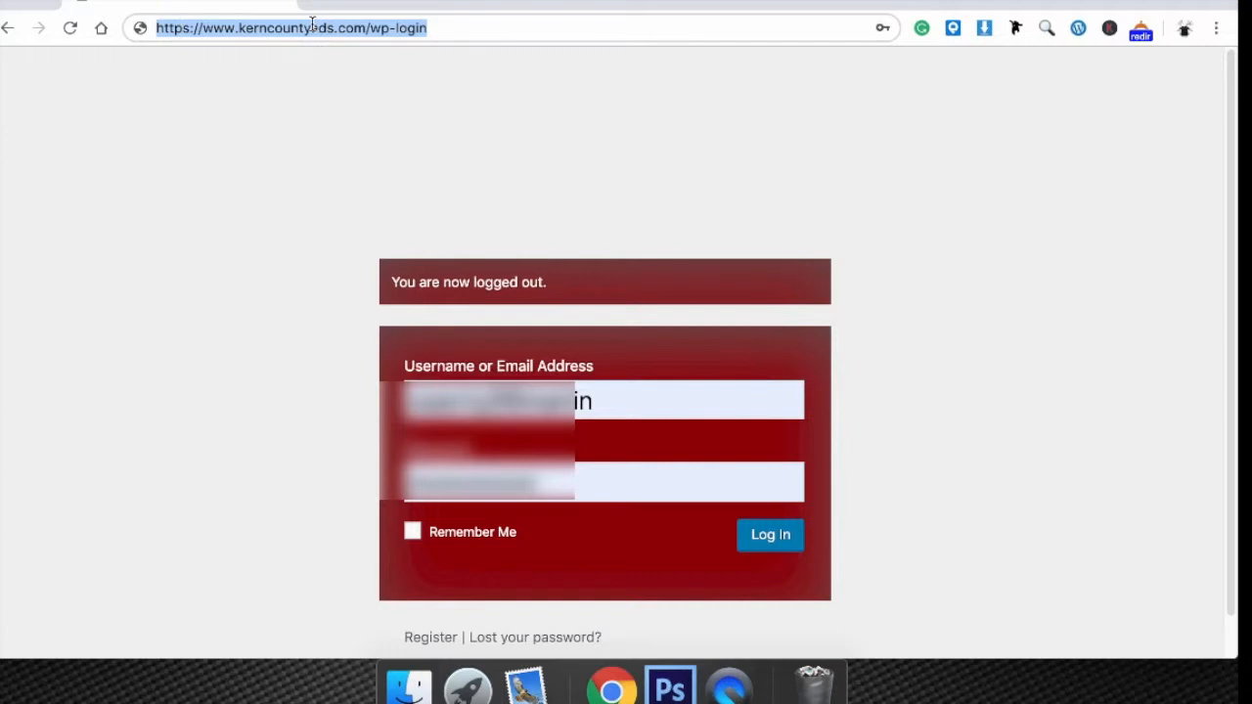
left_click(335, 27)
left_click_drag(375, 31, 386, 32)
left_click(395, 28)
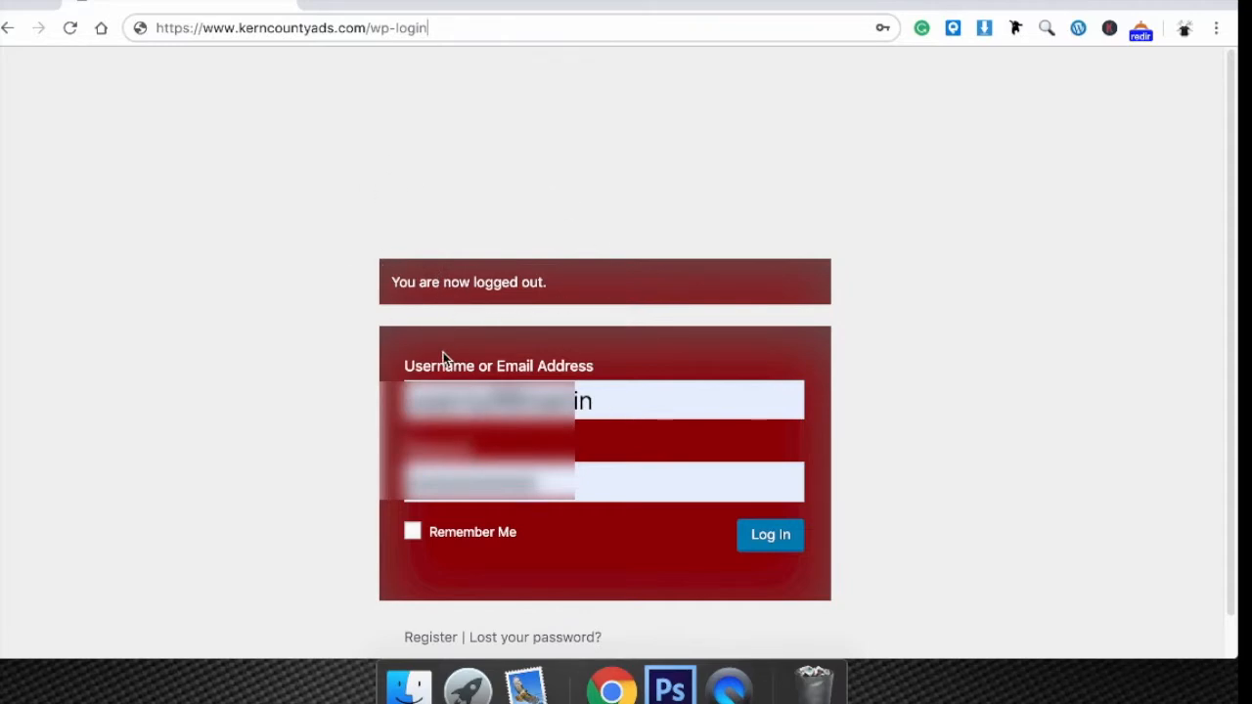
left_click(621, 397)
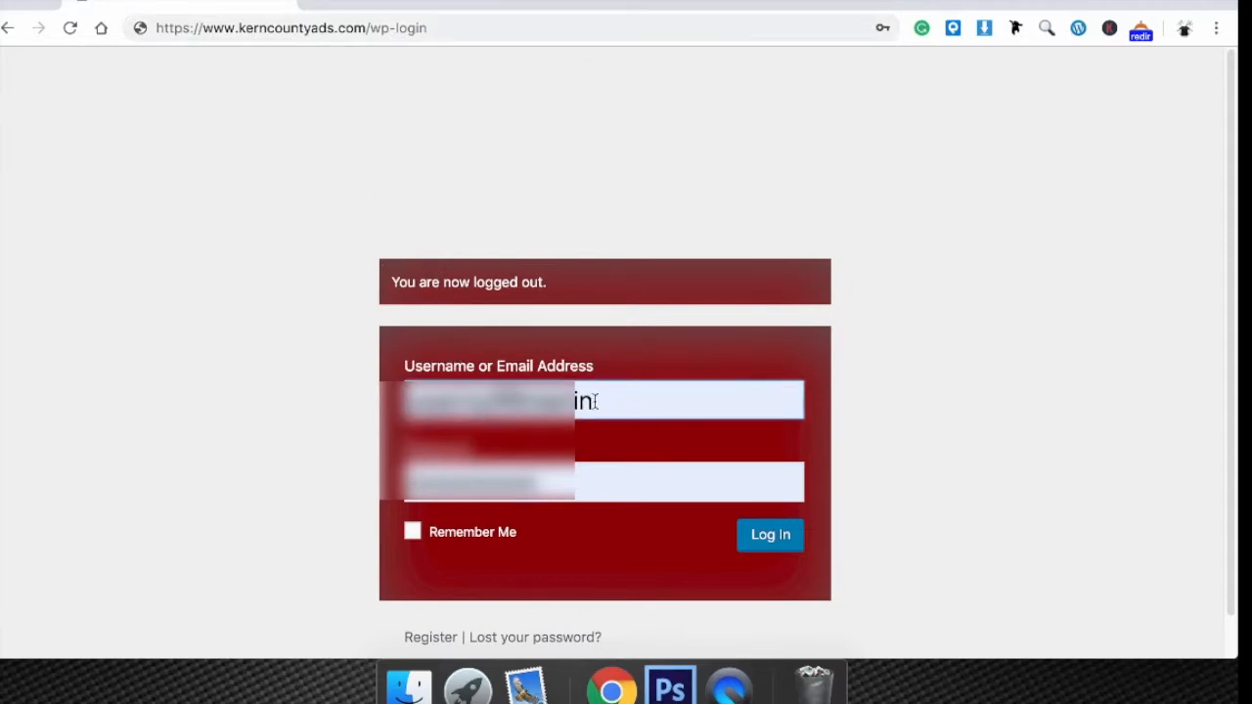
left_click(586, 480)
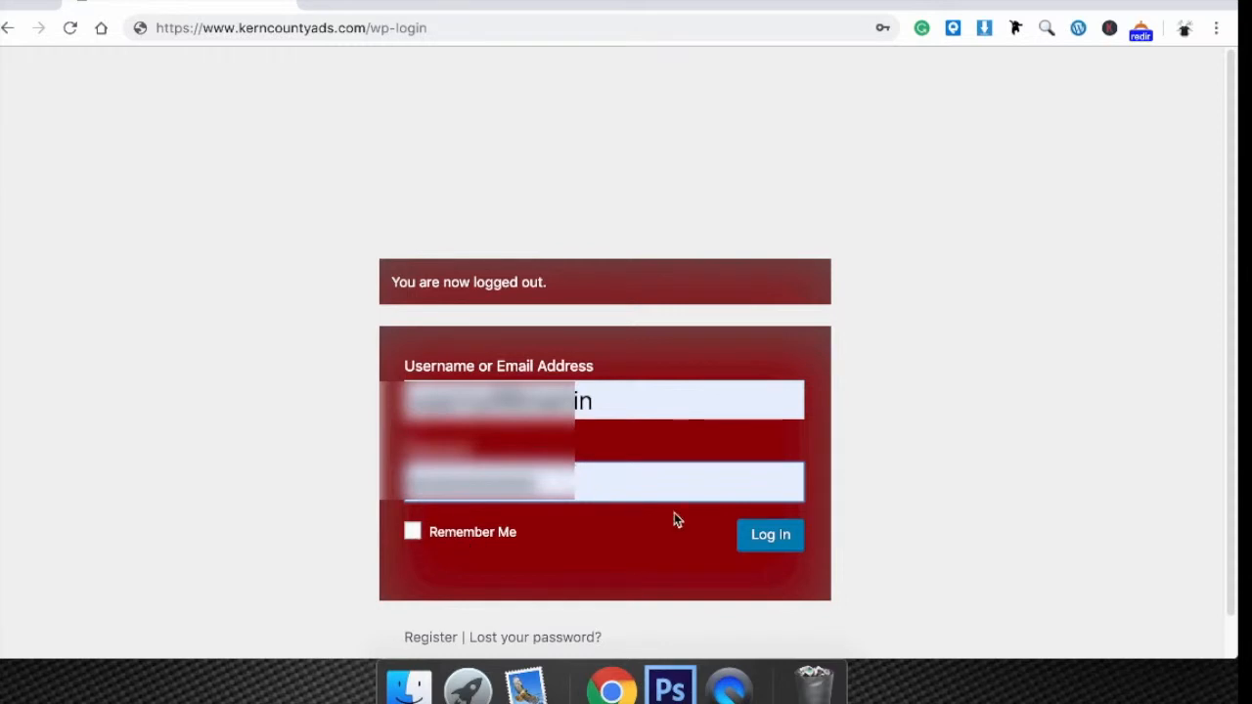
left_click(769, 545)
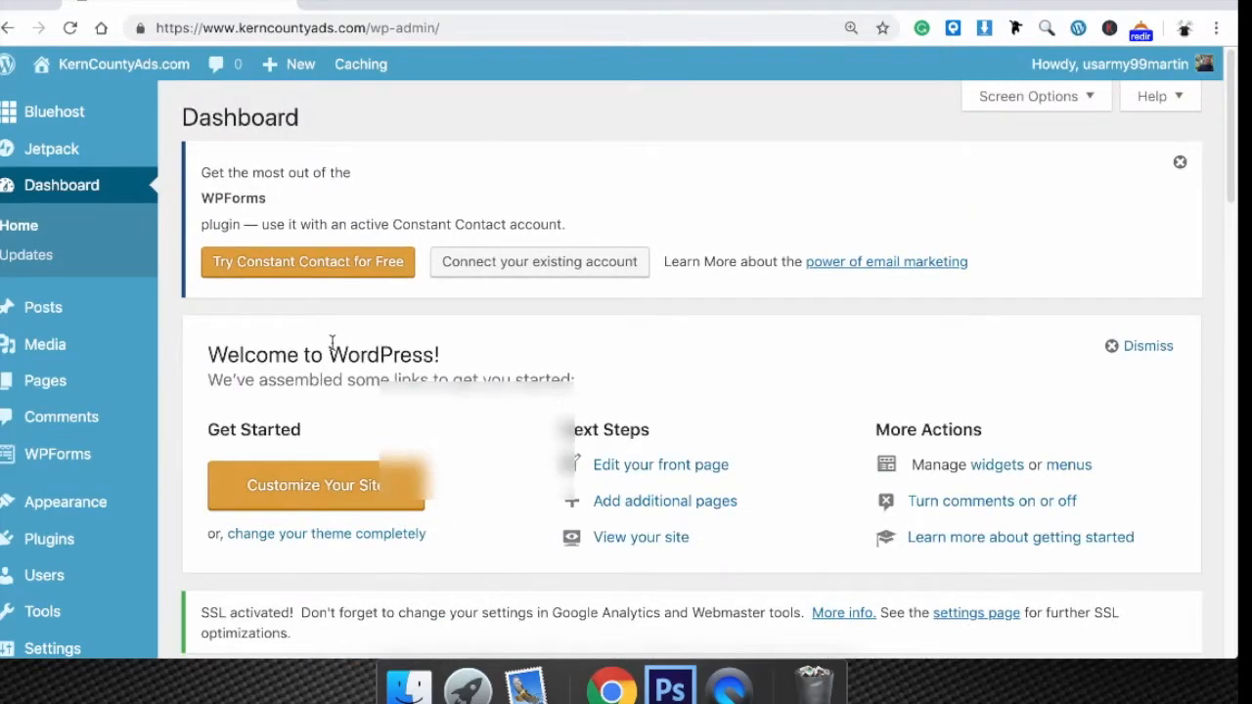
Look through the WordPress dashboard from its heading down to the Quick Draft area and back.
left_click_drag(184, 116, 327, 118)
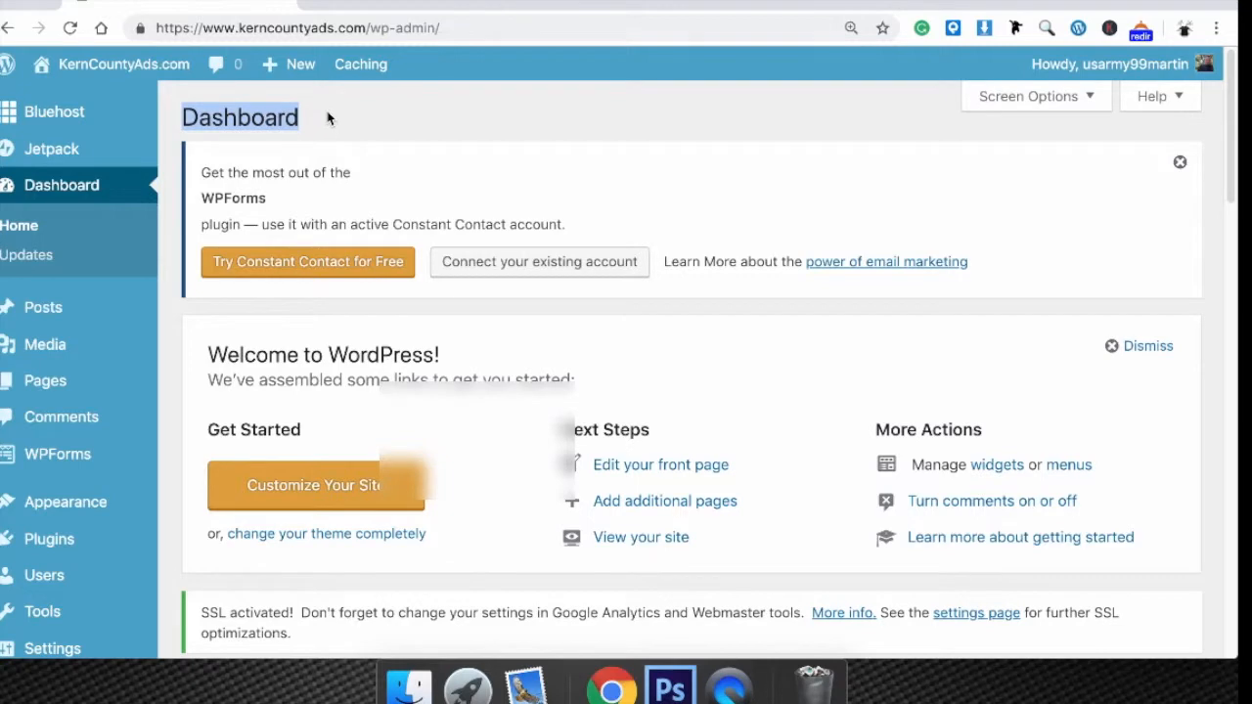
left_click(451, 117)
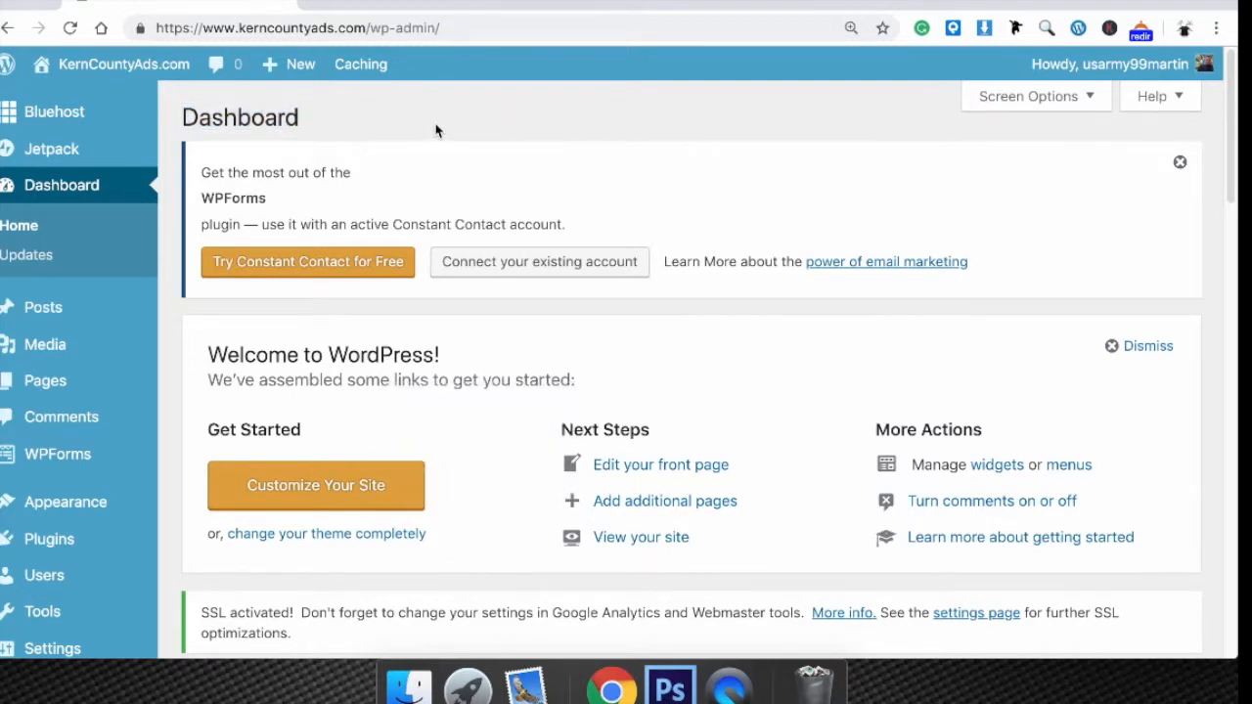
scroll(436, 130, "down", 4)
scroll(437, 130, "up", 4)
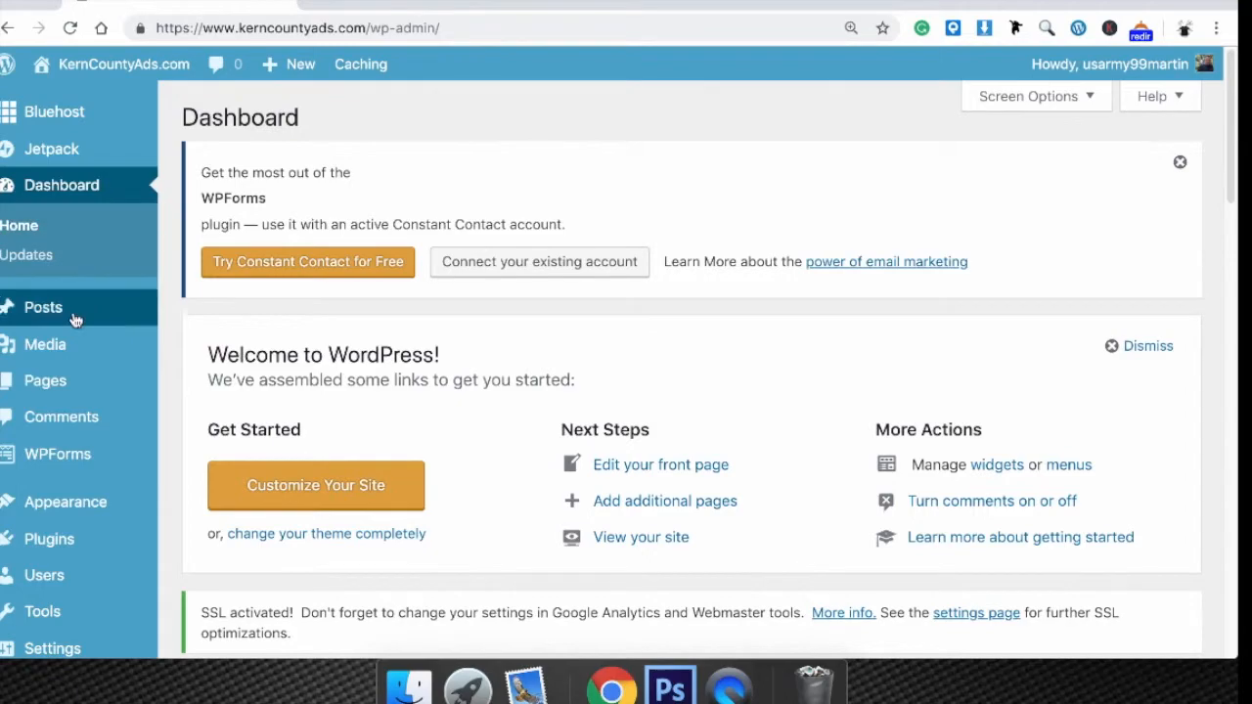
scroll(93, 326, "down", 1)
scroll(93, 327, "down", 15)
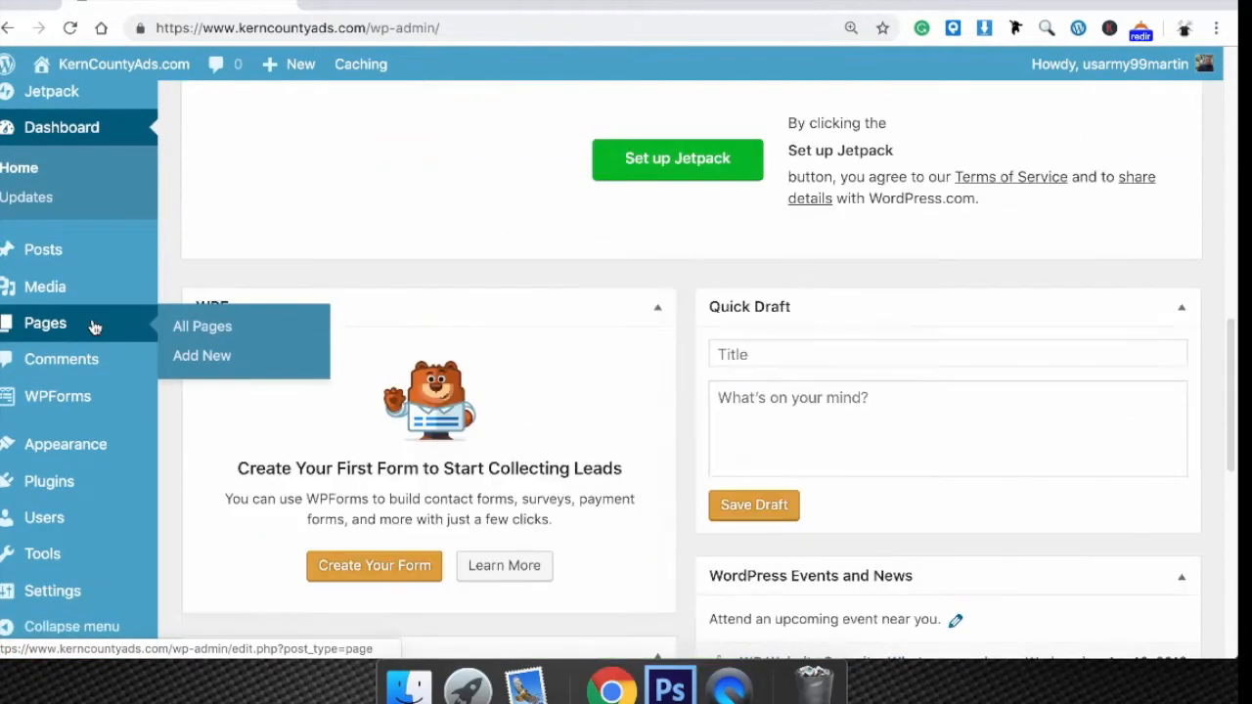
scroll(93, 327, "up", 15)
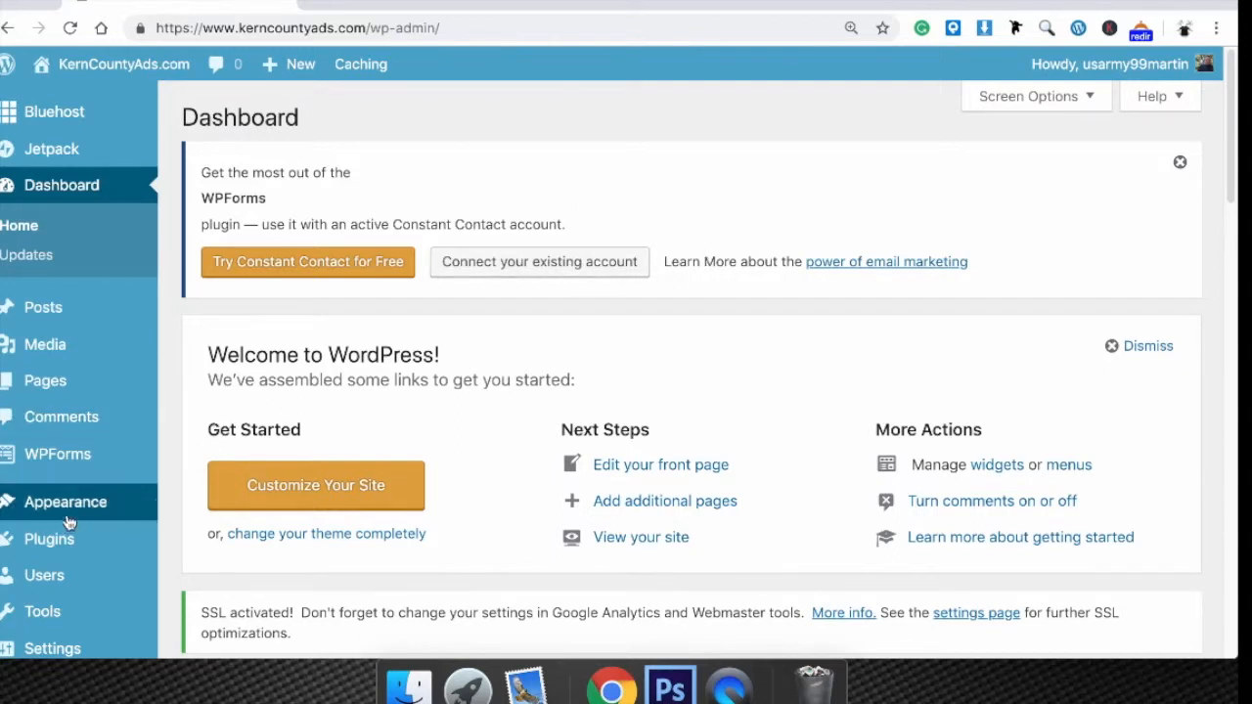
Open the site's General Settings and examine the Site Title and Tagline.
scroll(86, 494, "down", 2)
mouse_move(80, 496)
scroll(80, 496, "down", 5)
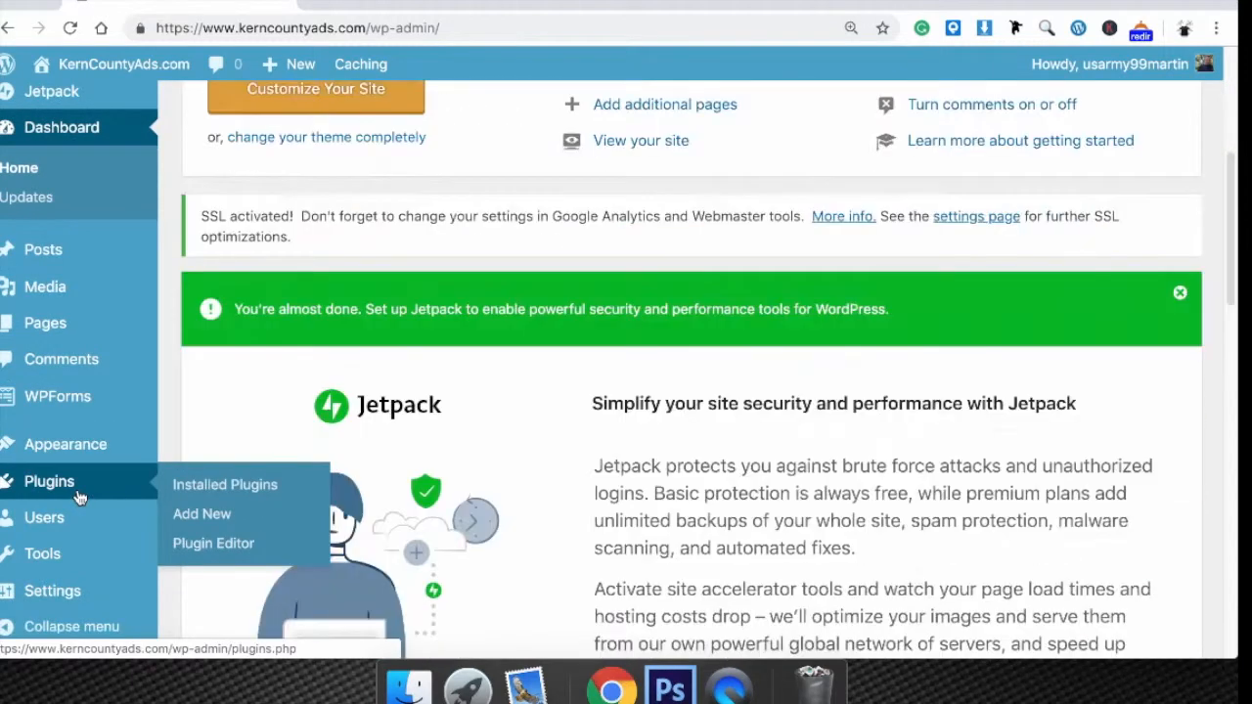
mouse_move(57, 595)
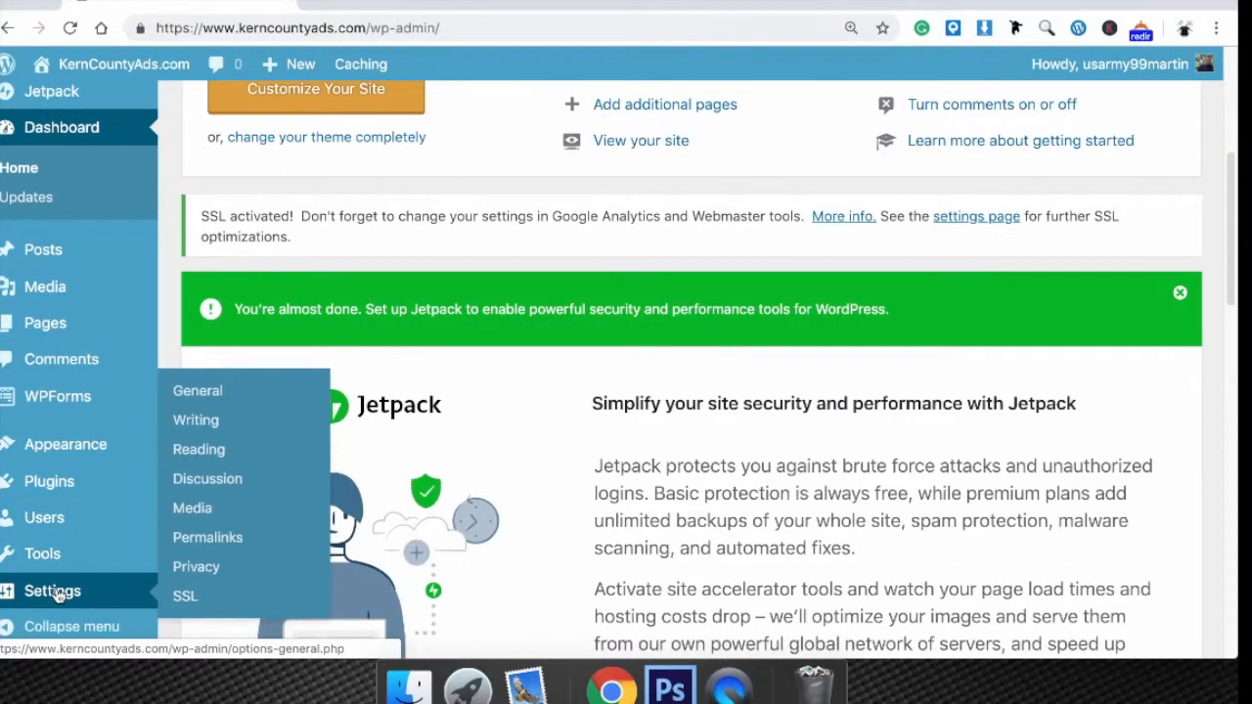
left_click(84, 590)
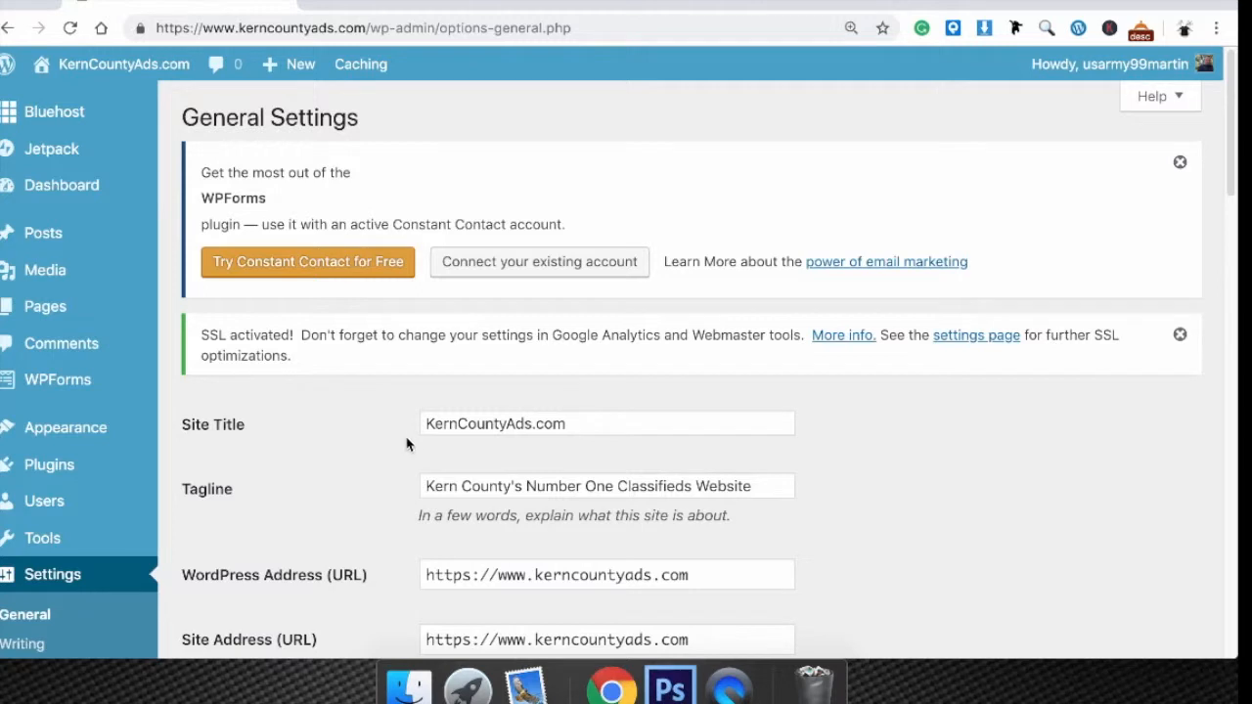
left_click_drag(423, 424, 574, 424)
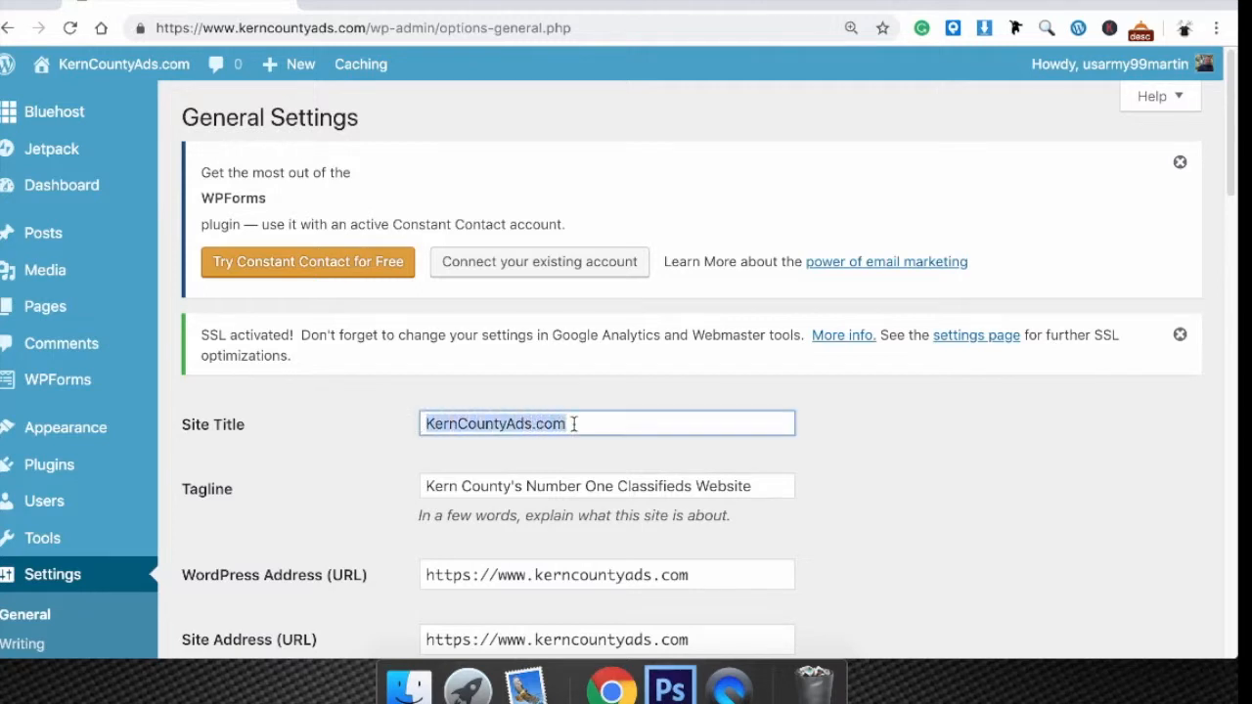
left_click(574, 423)
left_click(767, 483)
left_click_drag(767, 482, 405, 486)
left_click(383, 491)
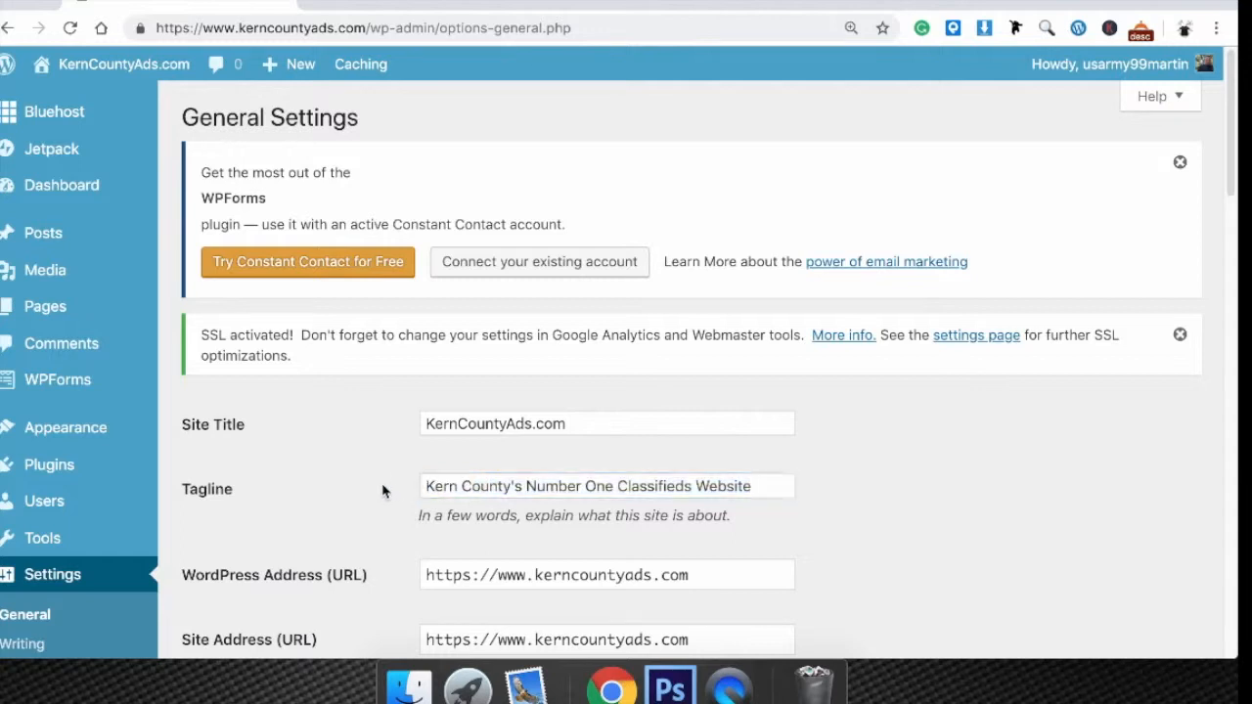
Review the remaining General Settings: site addresses, membership, default role, language, timezone, and date and time formats.
scroll(376, 494, "down", 1)
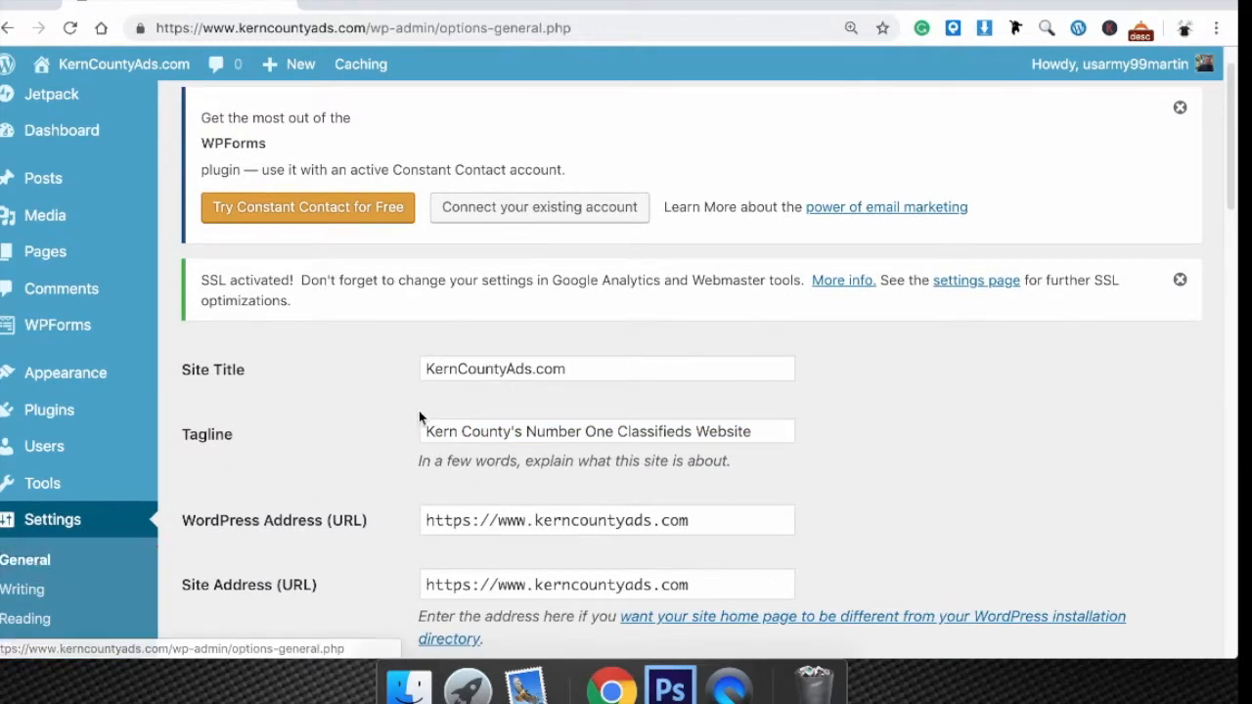
scroll(339, 492, "down", 2)
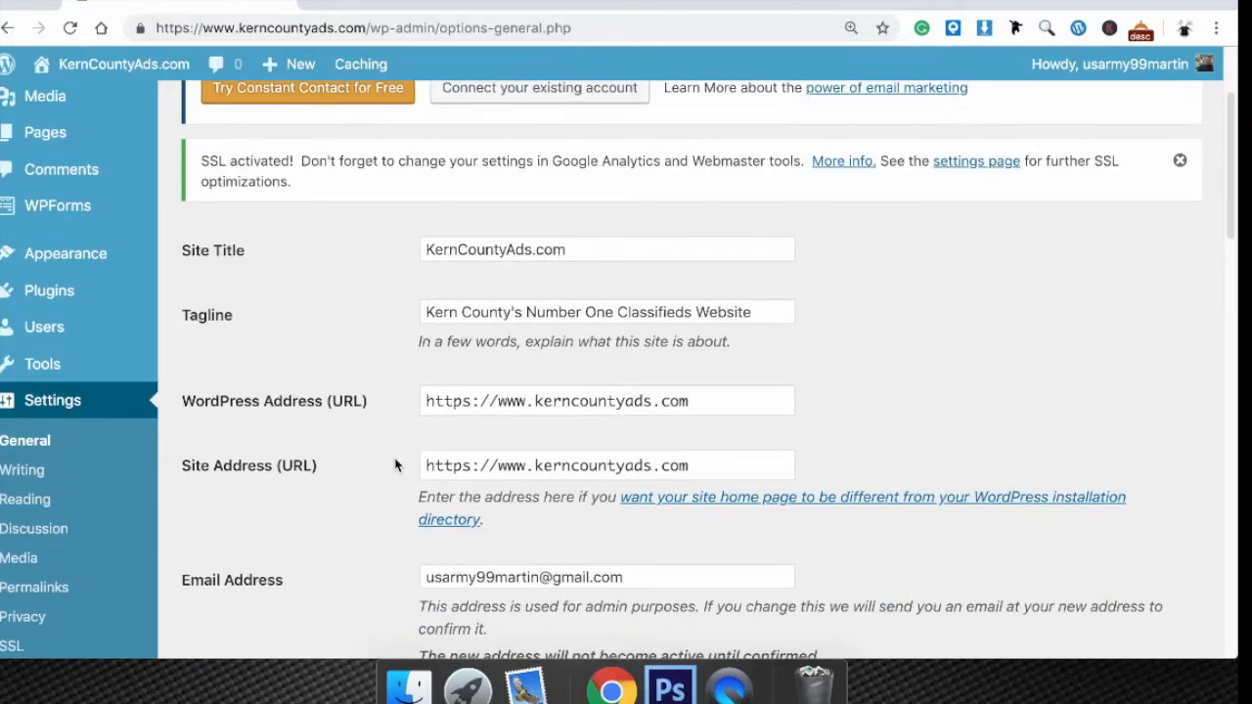
scroll(396, 457, "down", 3)
scroll(396, 457, "down", 3)
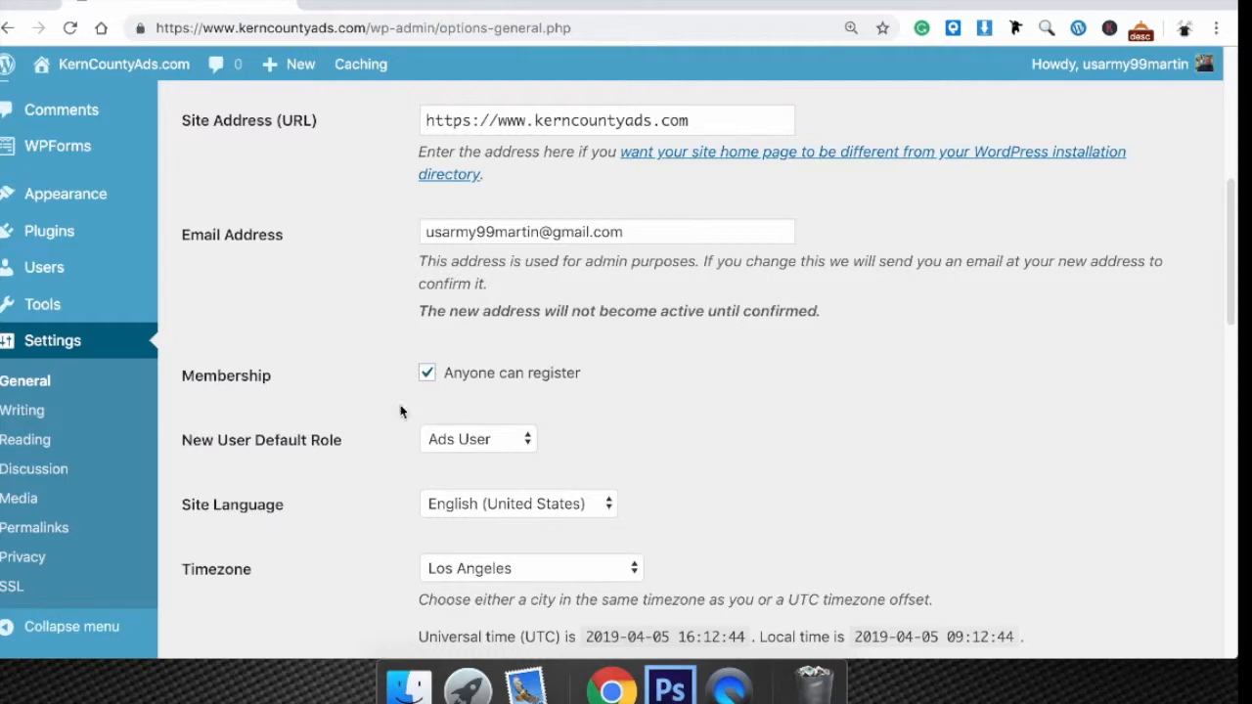
scroll(381, 430, "down", 2)
scroll(379, 430, "down", 3)
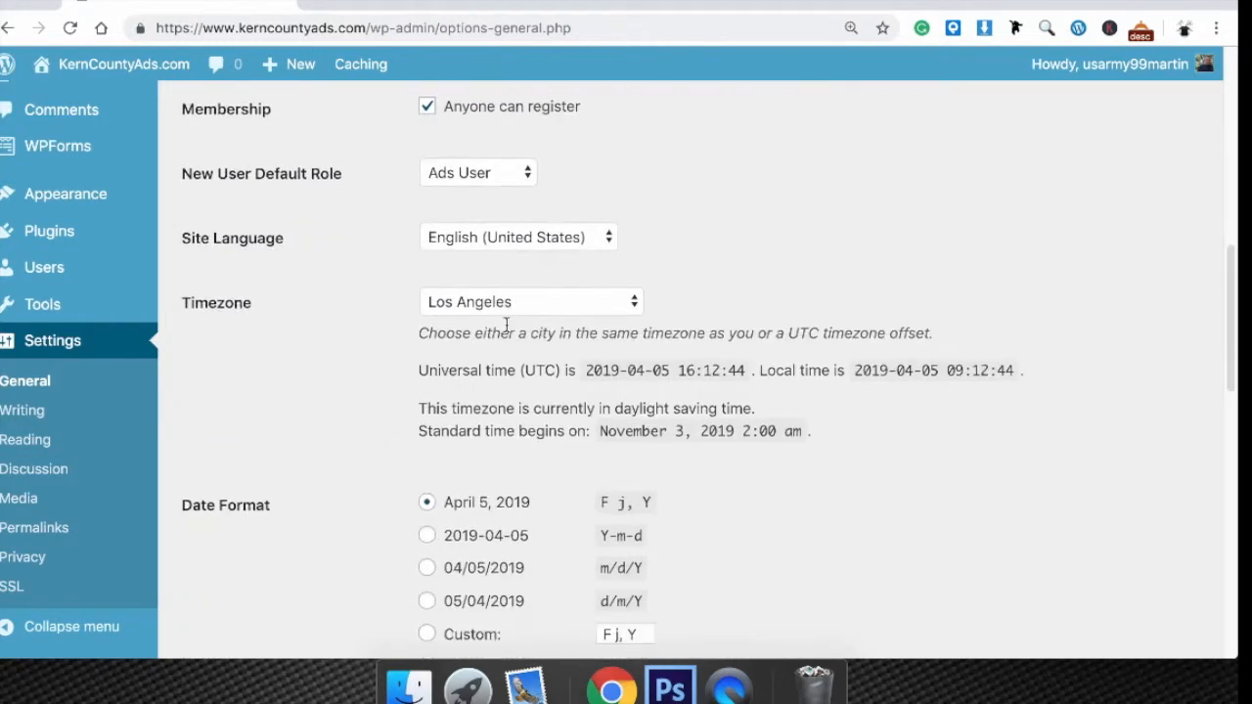
left_click(518, 303)
left_click(521, 303)
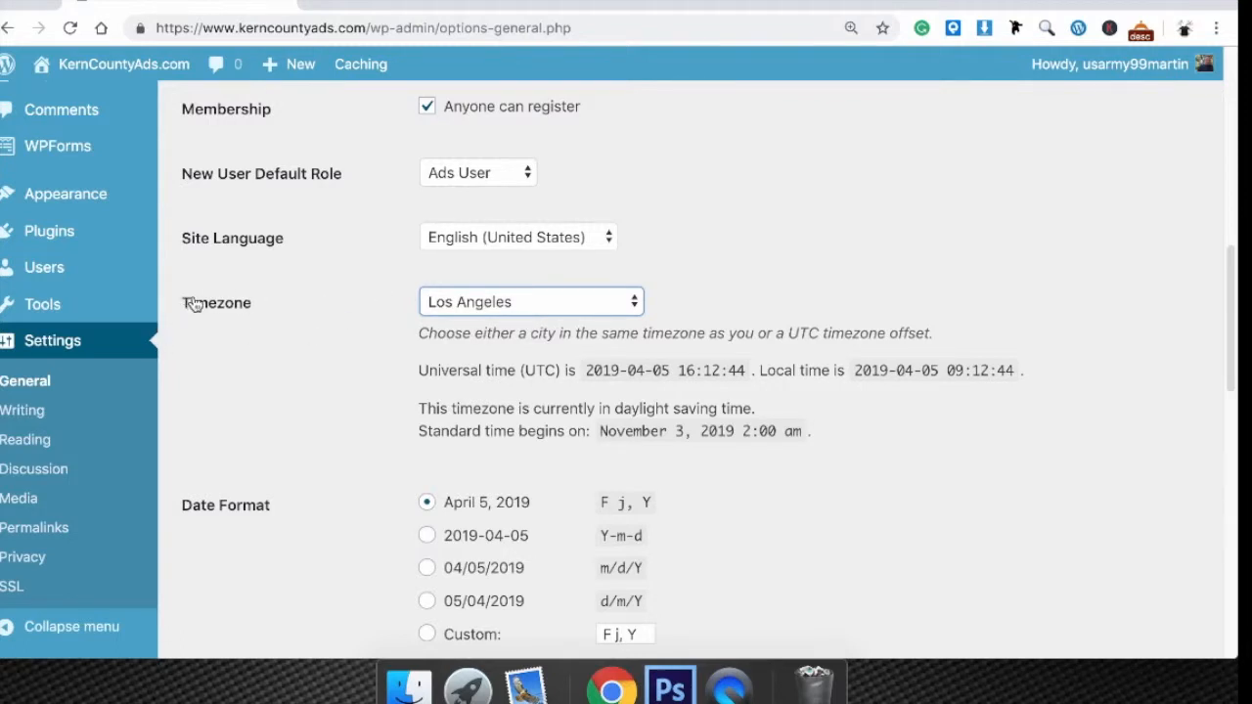
scroll(271, 413, "down", 5)
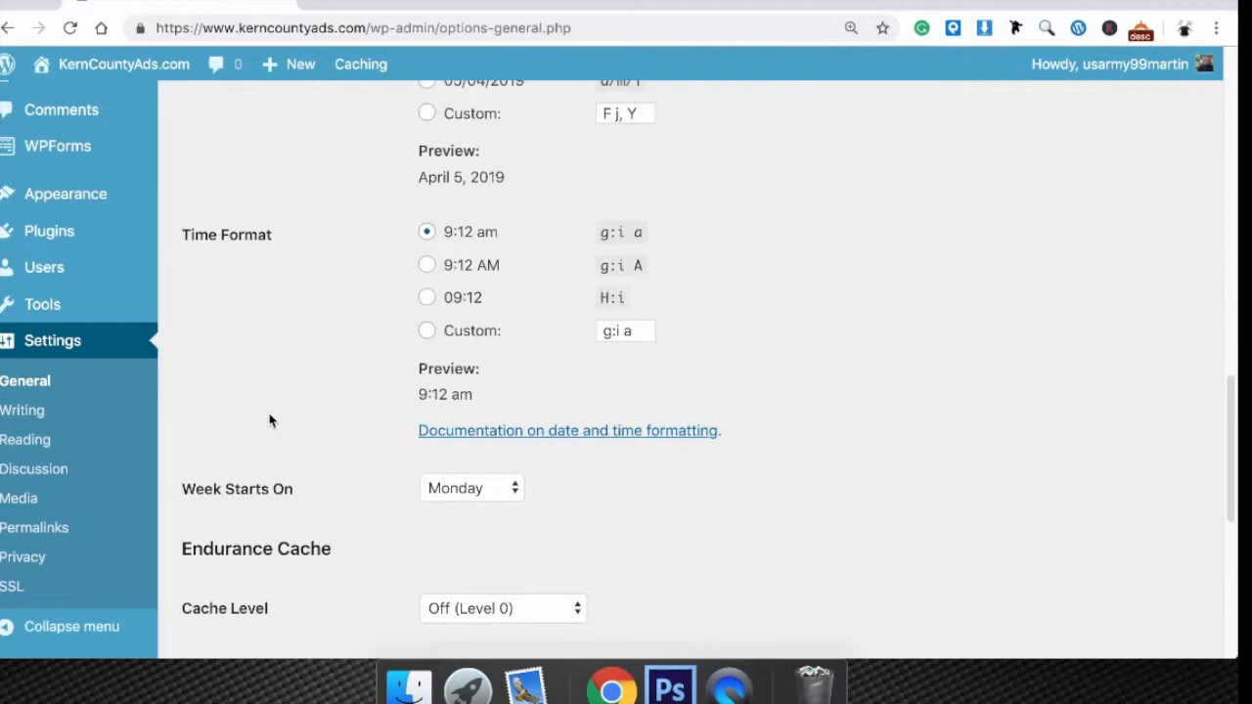
scroll(274, 413, "up", 2)
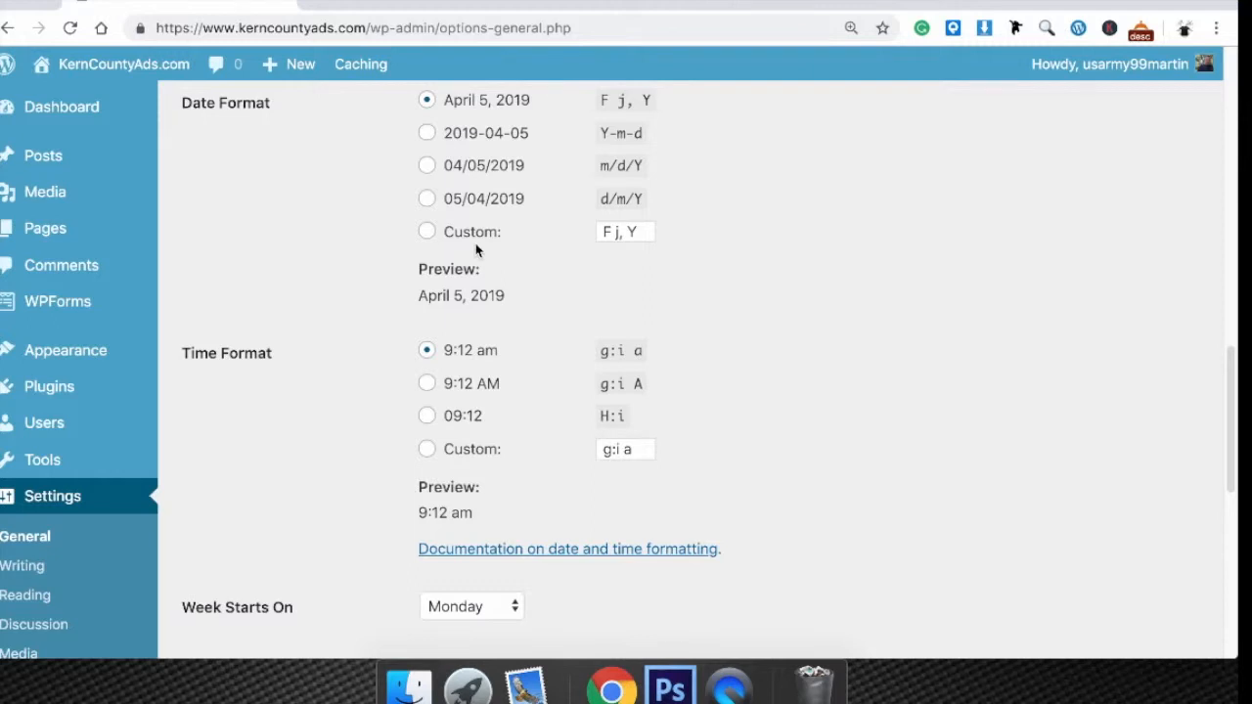
Review the time format, week start, Endurance Cache and Bluehost Auto Update Manager sections of the General Settings.
scroll(477, 251, "down", 5)
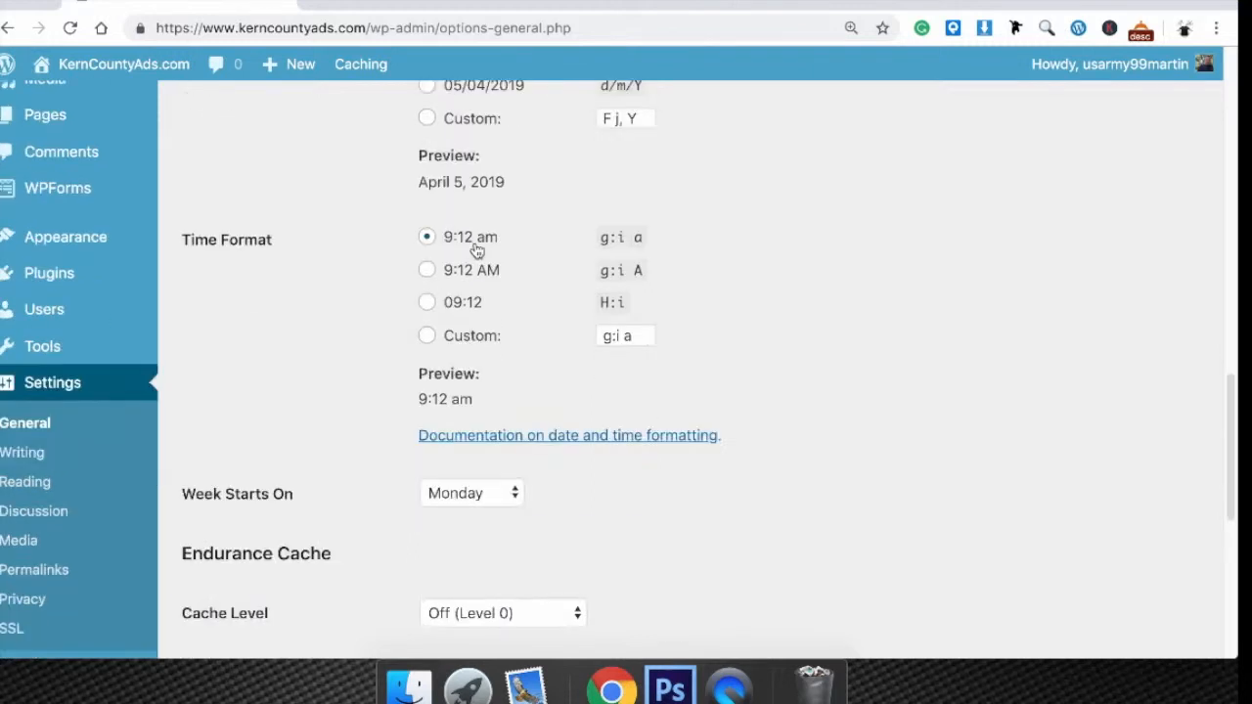
scroll(476, 251, "down", 3)
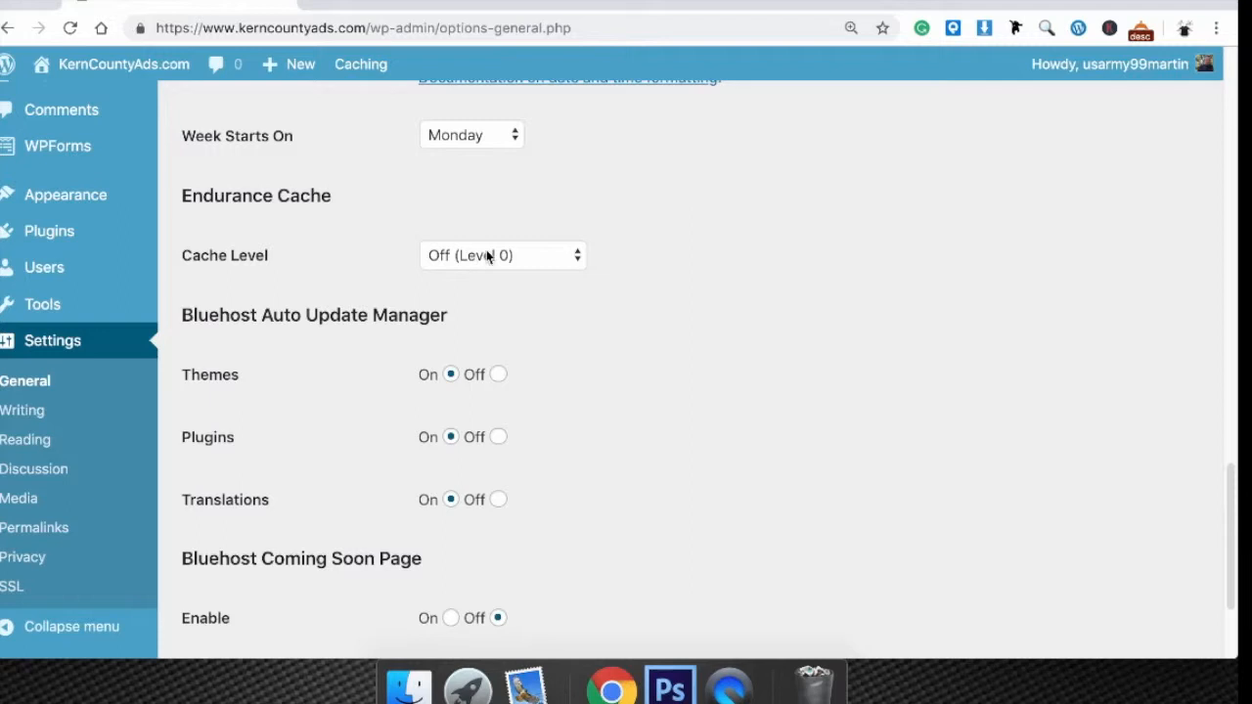
scroll(337, 400, "down", 1)
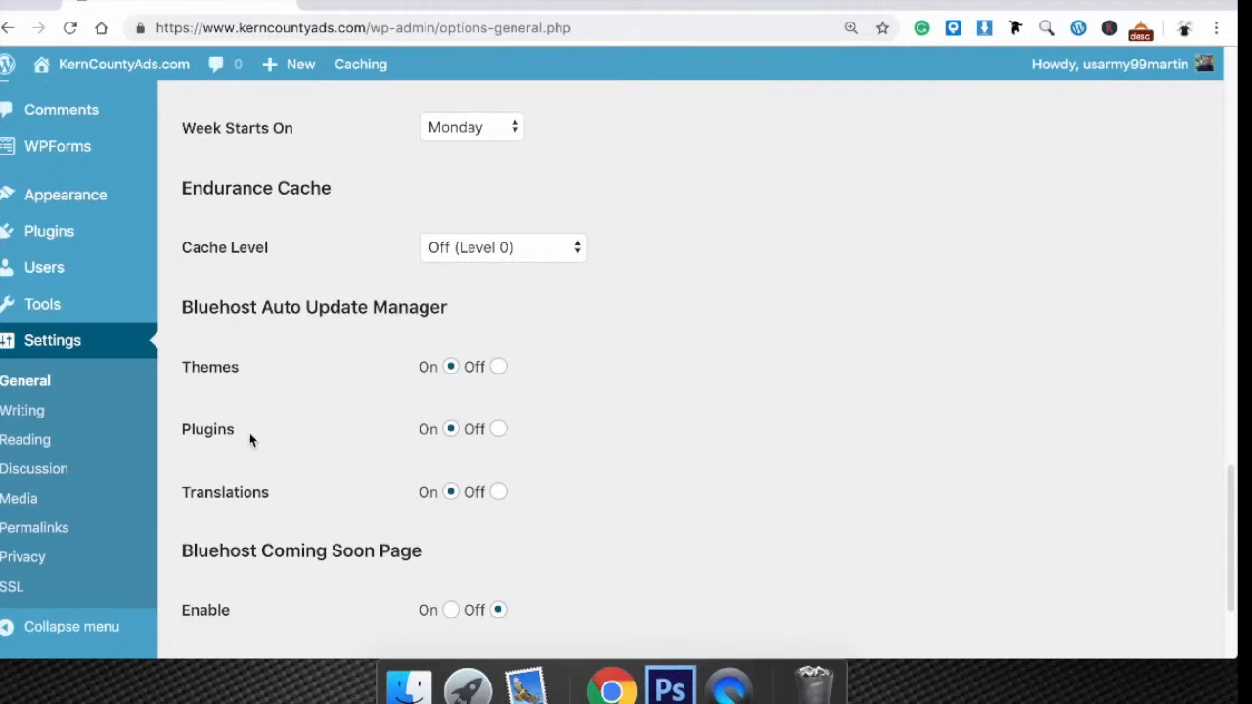
scroll(266, 423, "down", 4)
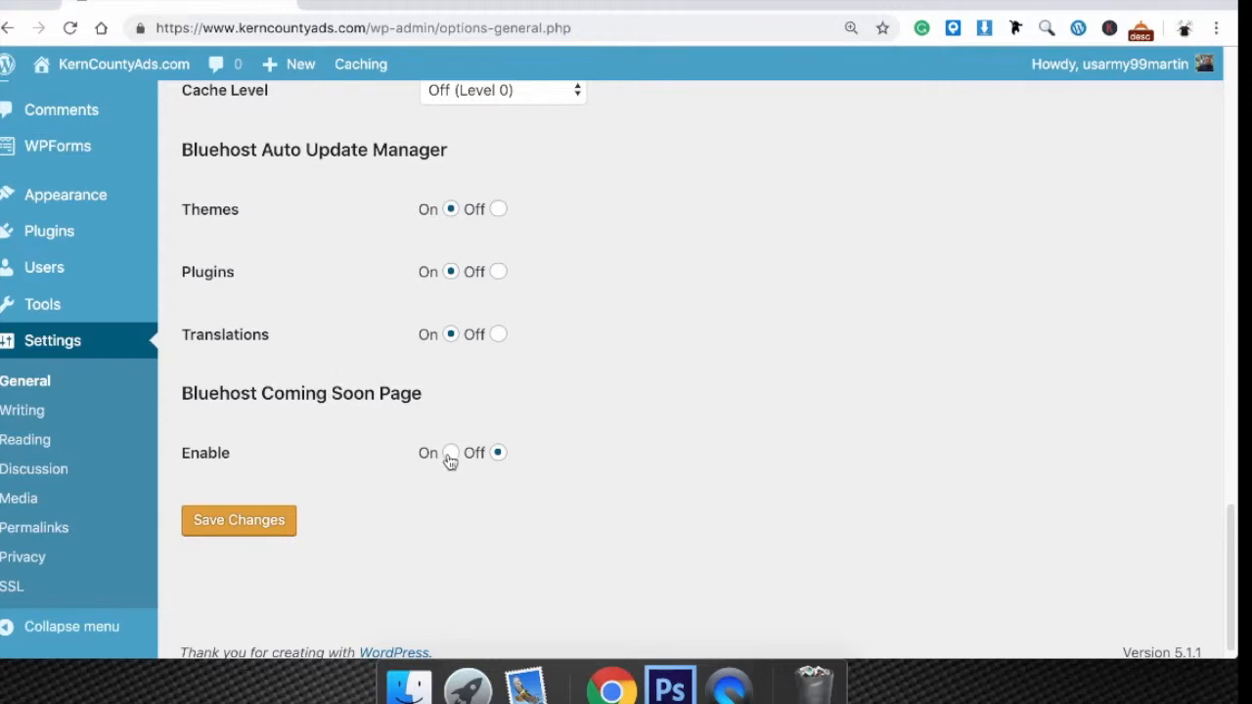
Check that the Bluehost Coming Soon Page is set to Off and save the General Settings.
left_click_drag(178, 394, 433, 397)
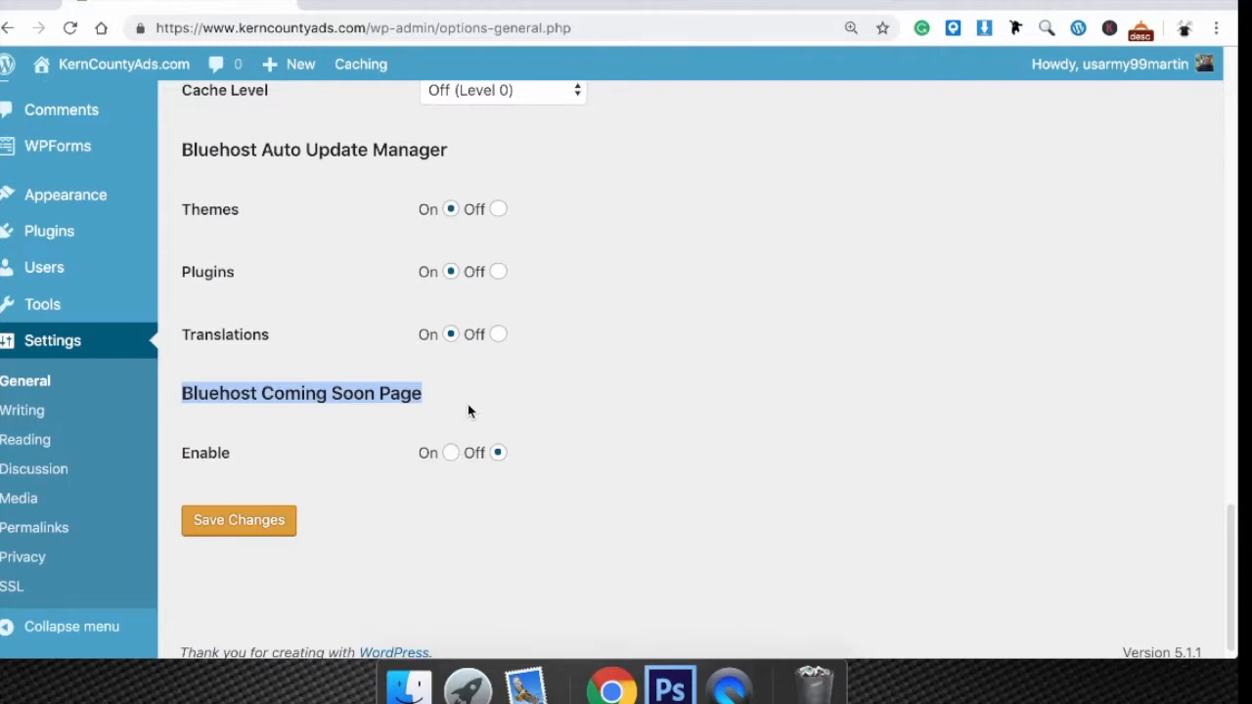
left_click(427, 394)
left_click_drag(183, 397, 458, 397)
left_click(393, 397)
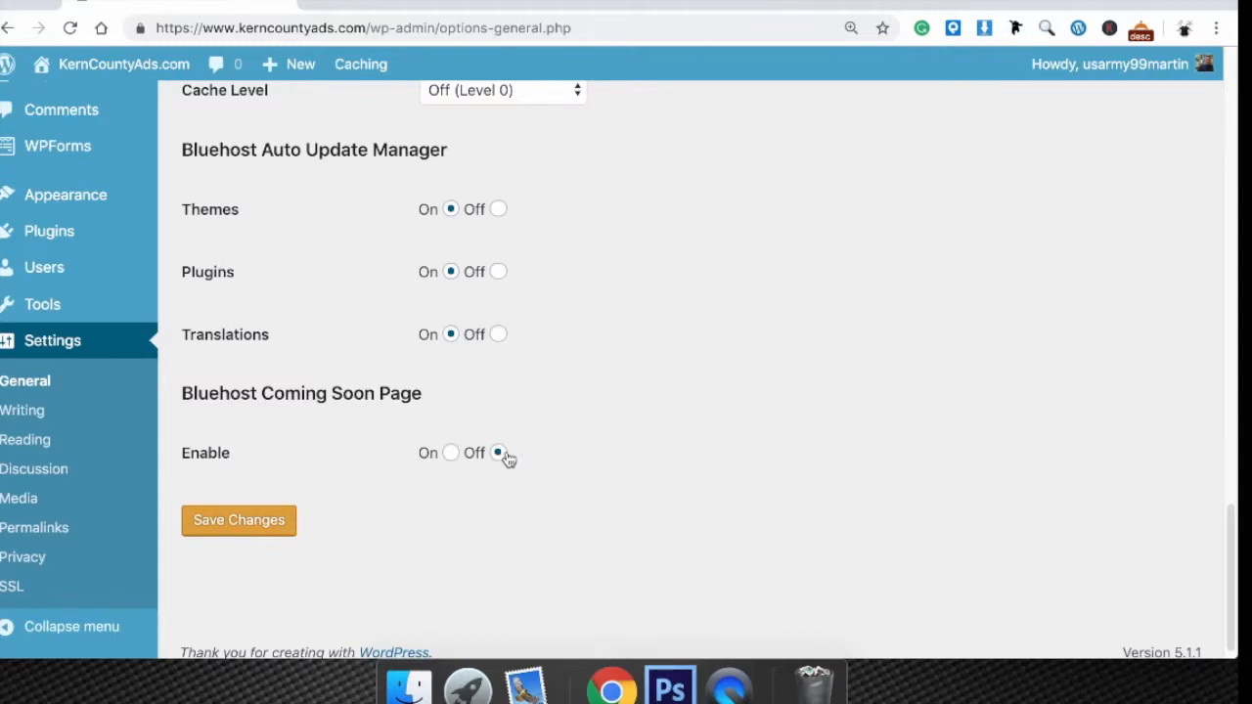
left_click_drag(184, 393, 428, 405)
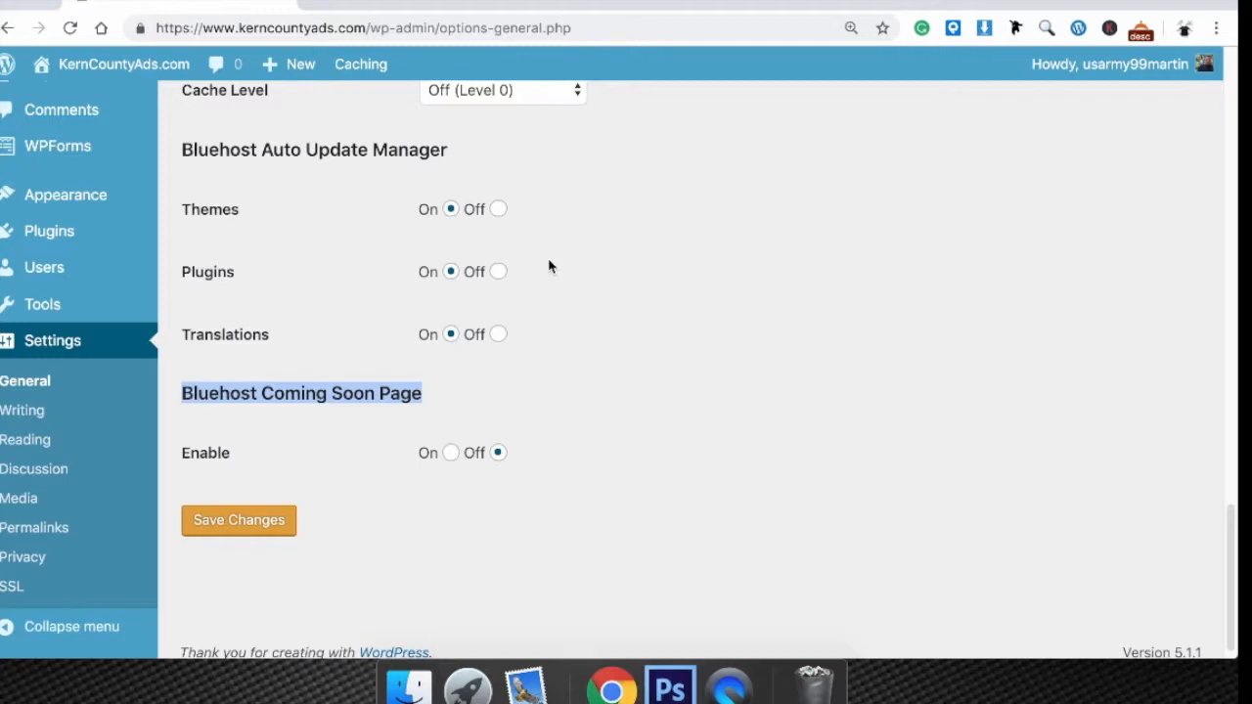
left_click(581, 344)
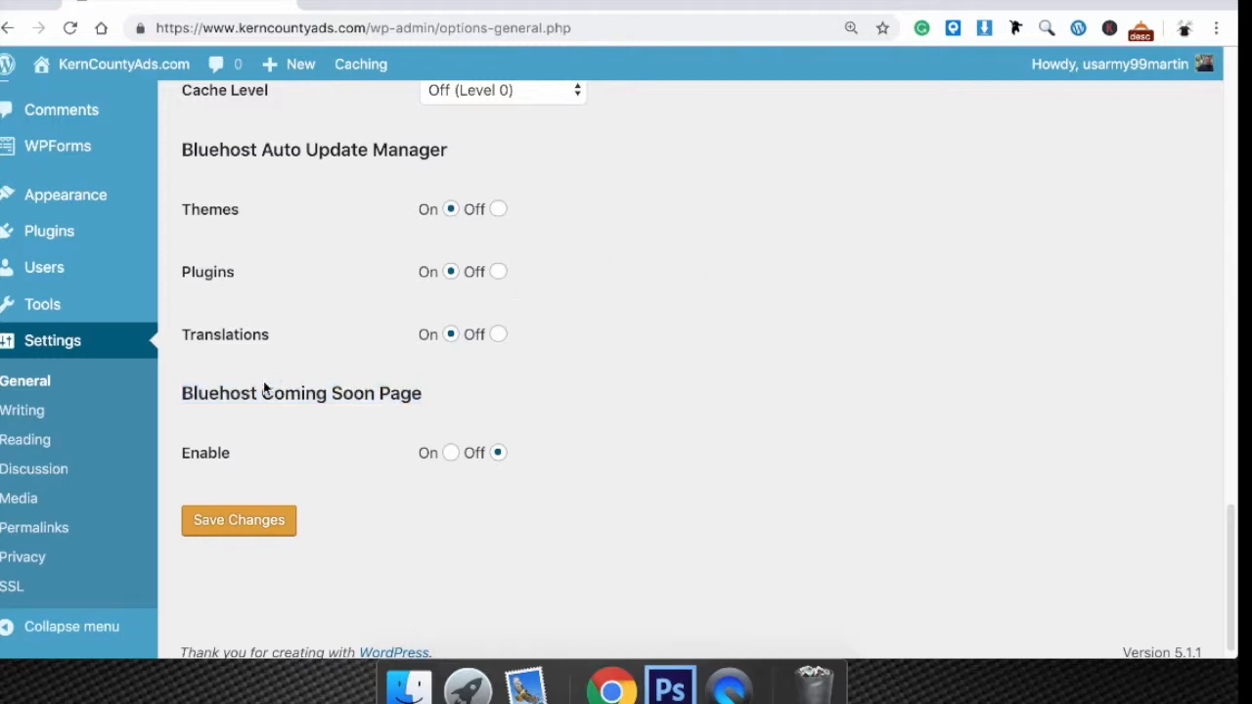
left_click_drag(183, 393, 474, 390)
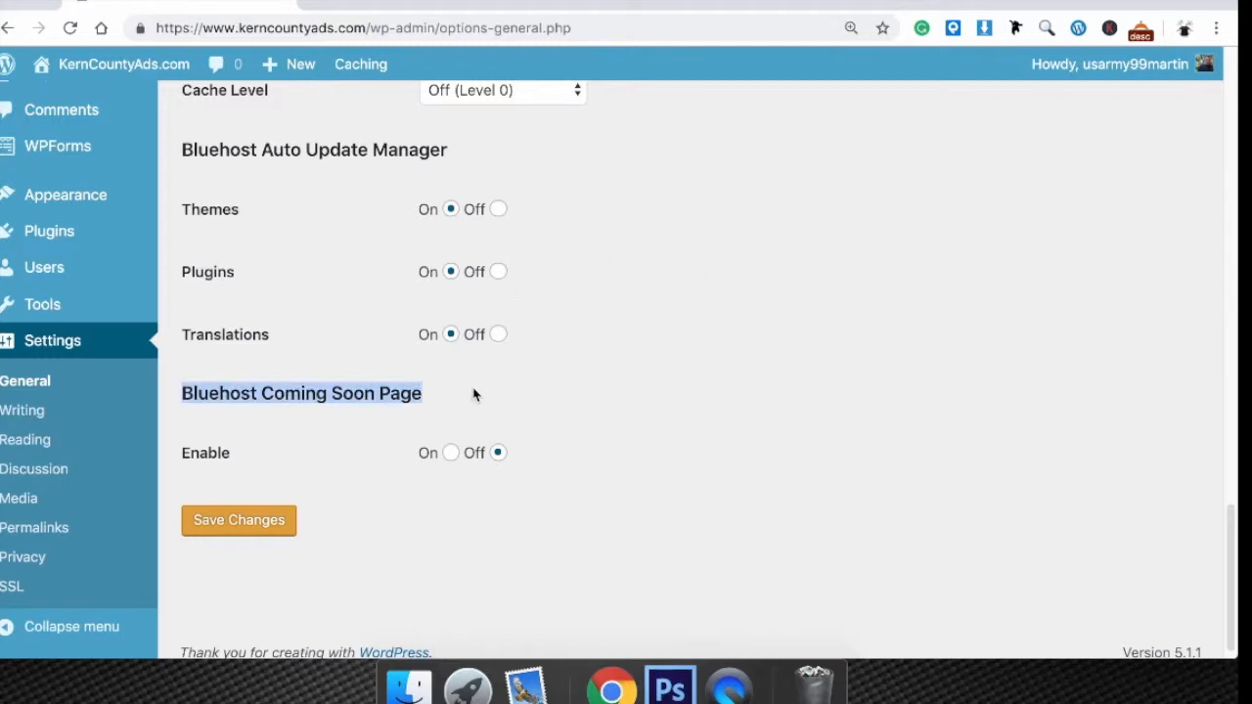
left_click(378, 411)
left_click_drag(182, 393, 462, 395)
left_click(458, 398)
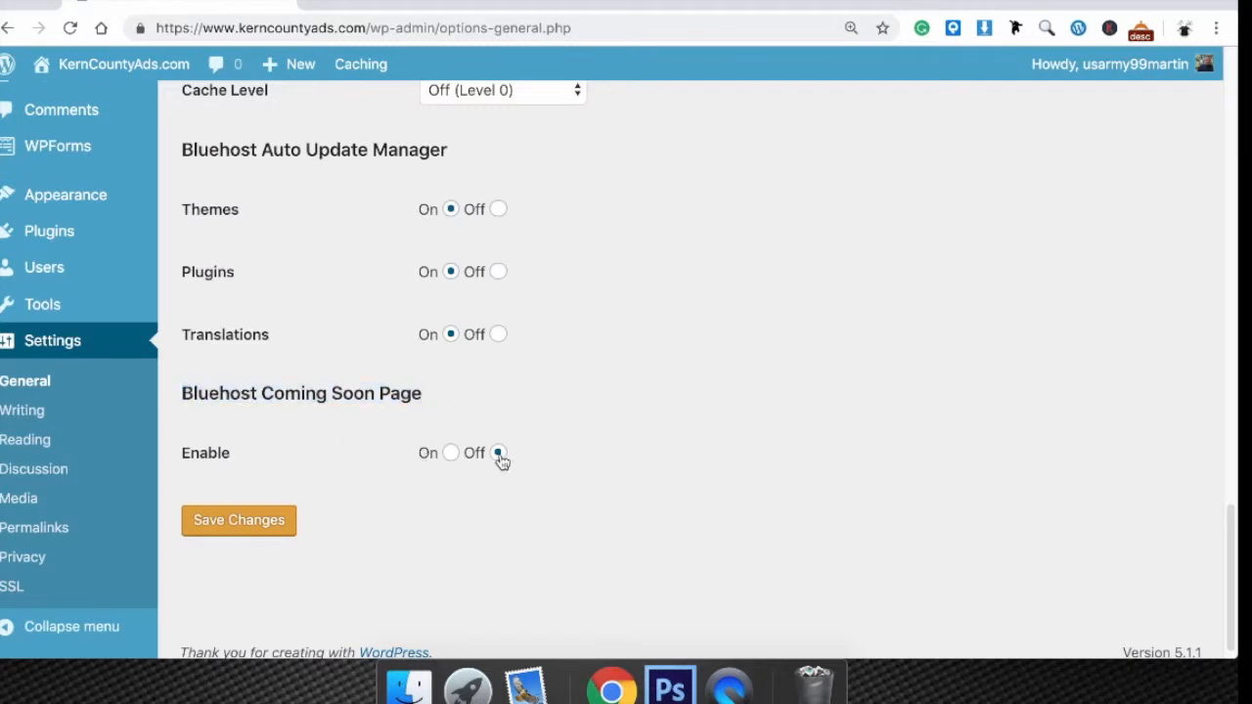
left_click(244, 521)
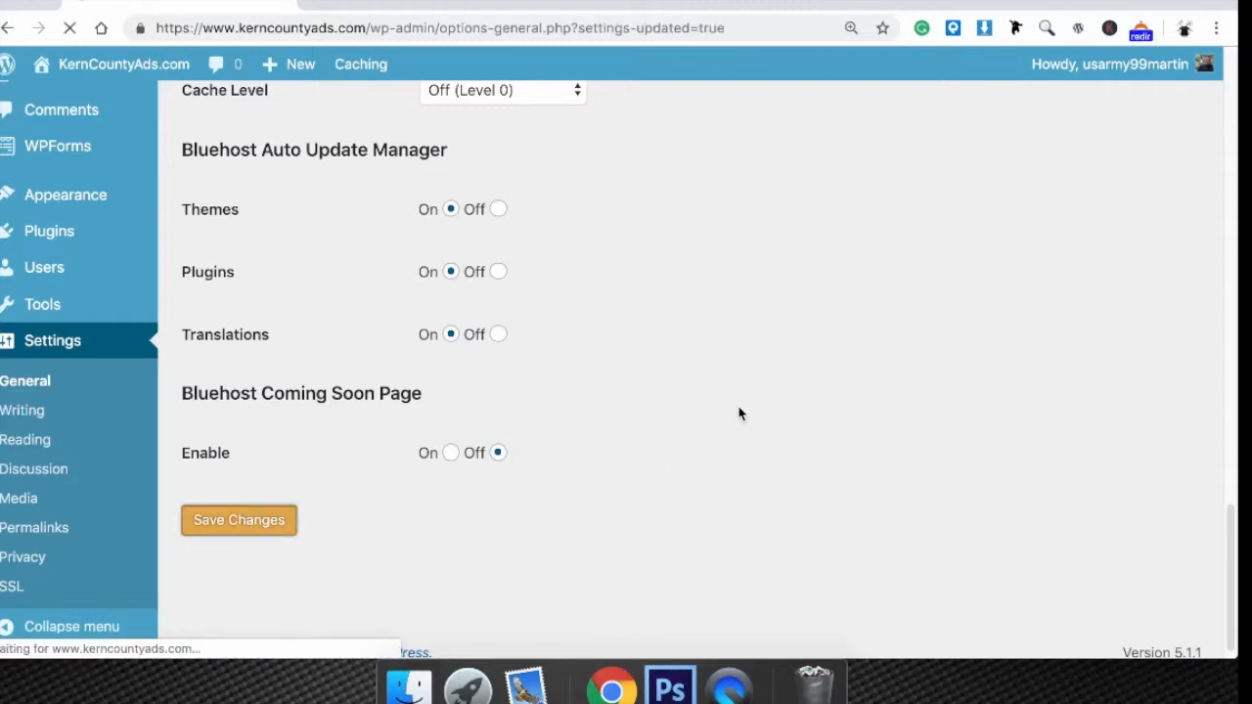
Open the Permalink Settings and compare the example URLs of the Post name and Plain structures.
scroll(86, 470, "down", 4)
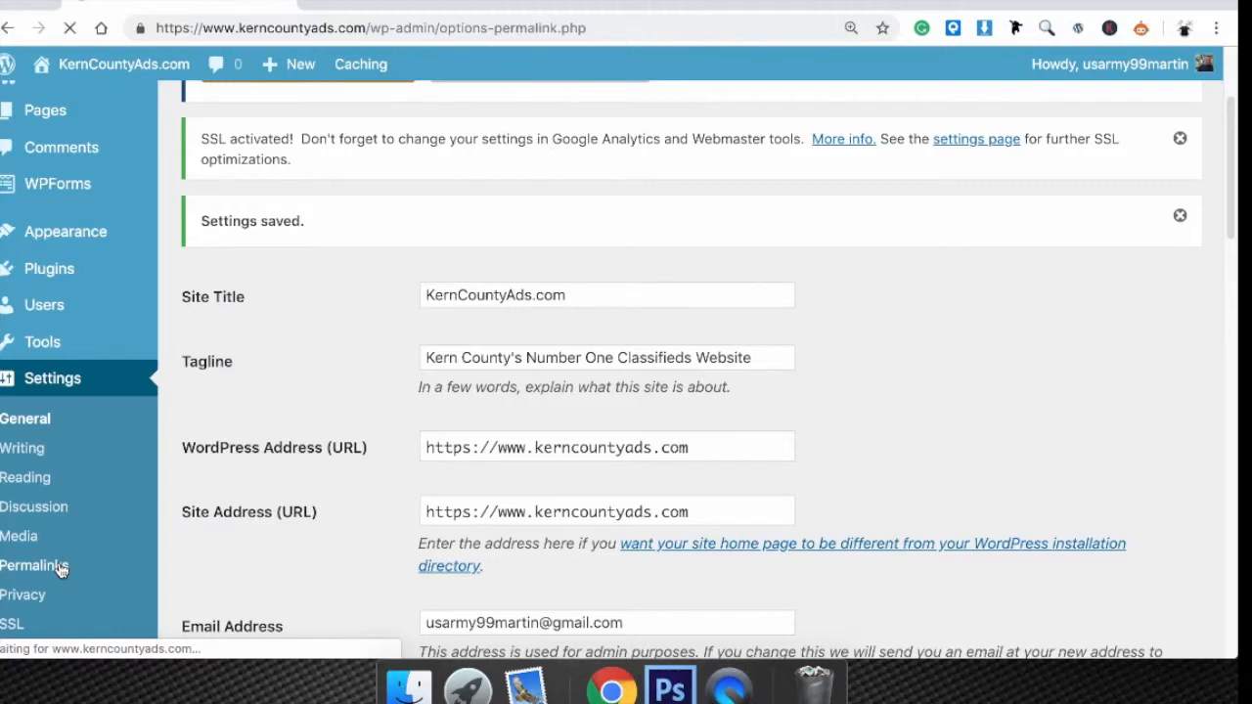
scroll(281, 481, "down", 5)
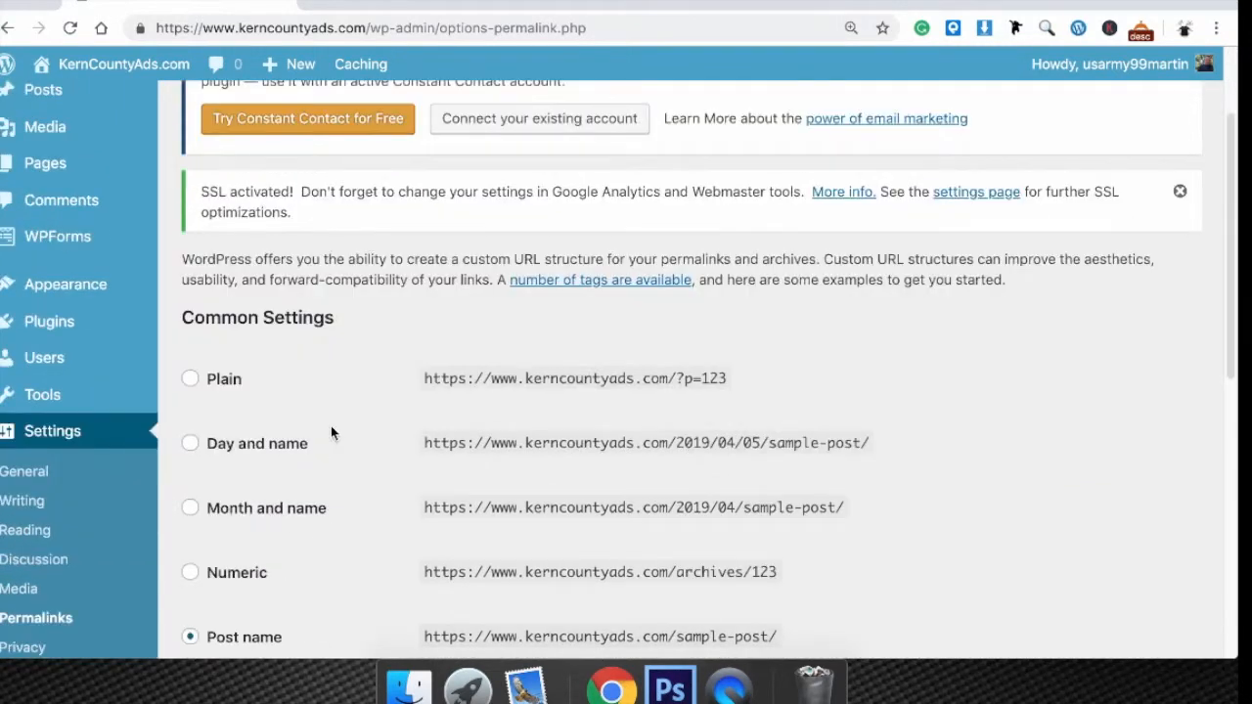
scroll(332, 433, "down", 1)
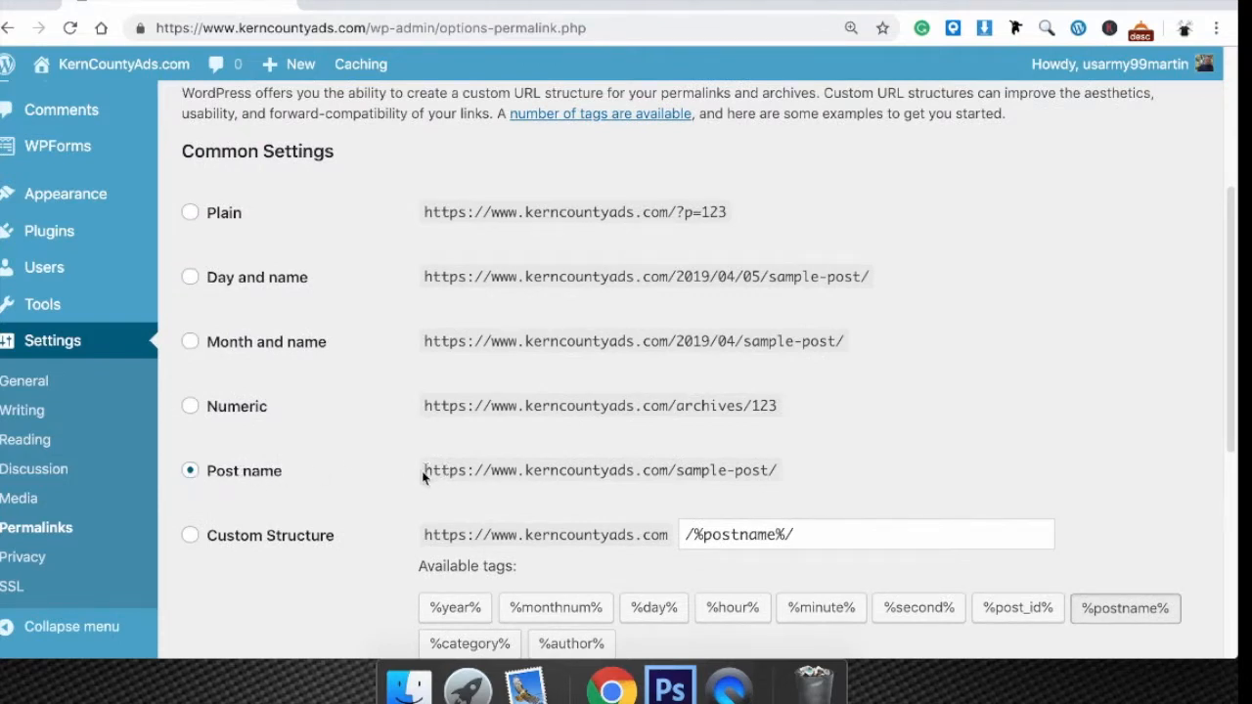
left_click_drag(449, 471, 796, 473)
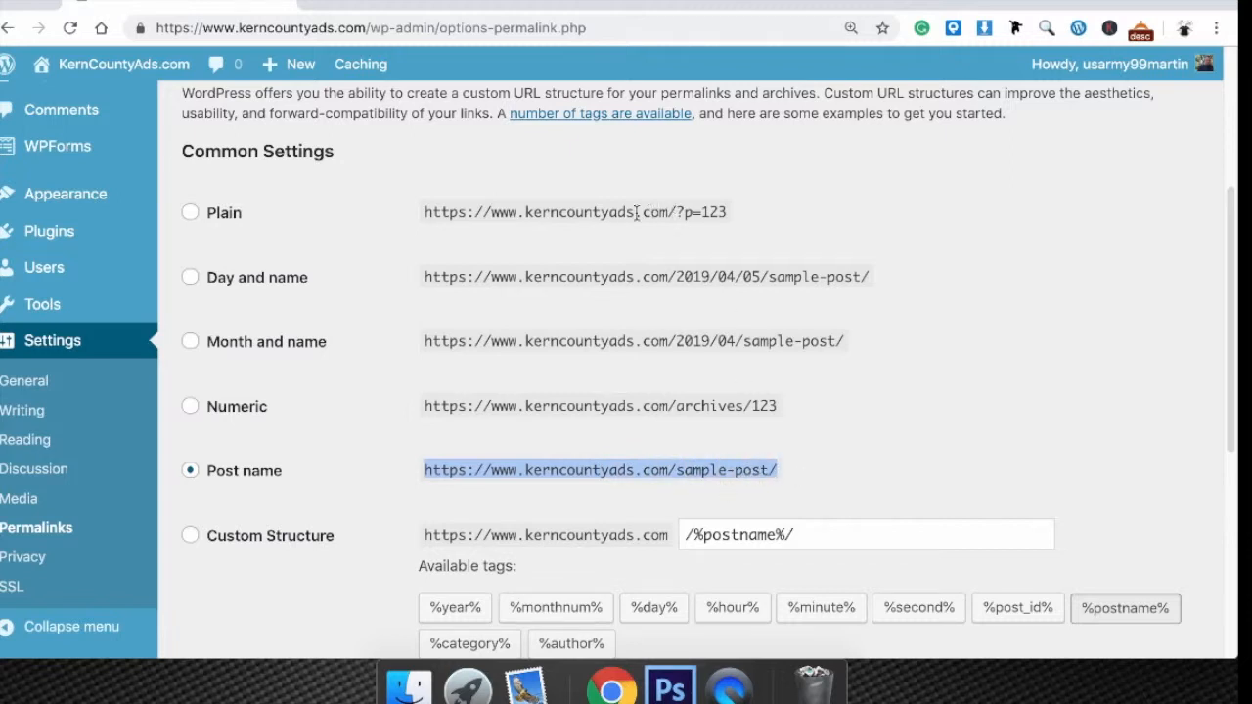
left_click_drag(425, 211, 765, 211)
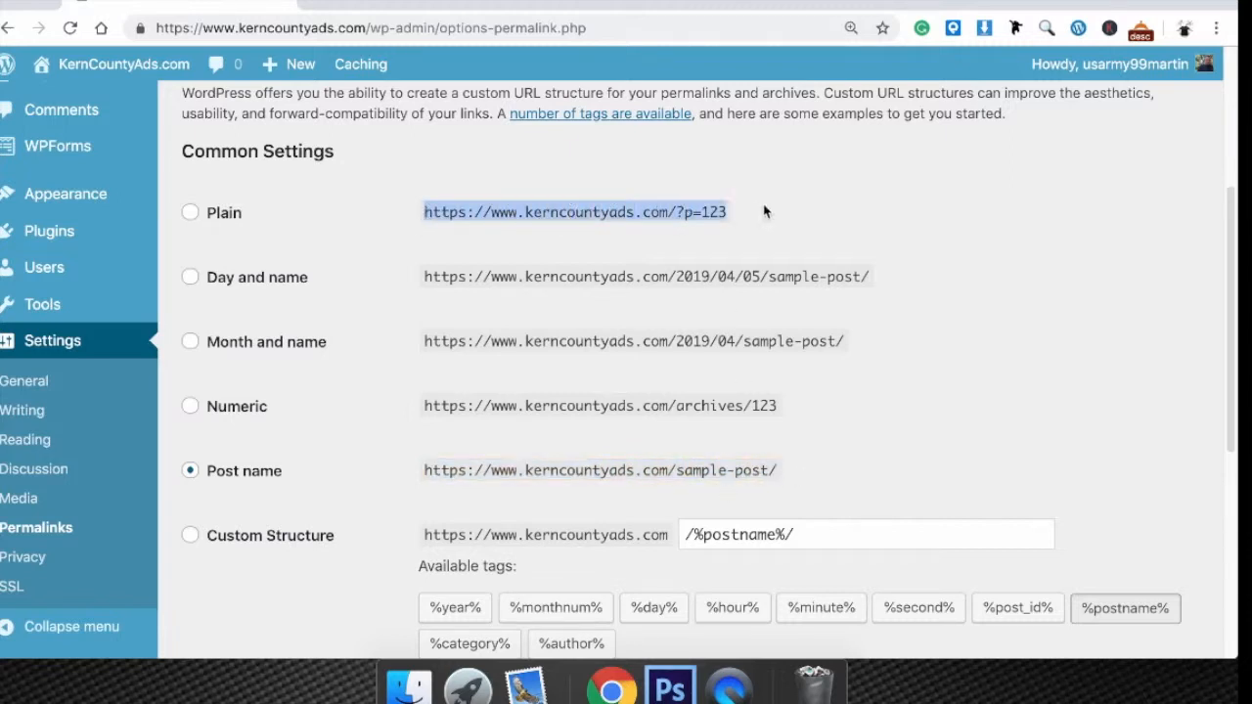
Examine the ?p=123 ending of the Plain permalink's example URL.
left_click(693, 207)
left_click_drag(677, 211, 731, 215)
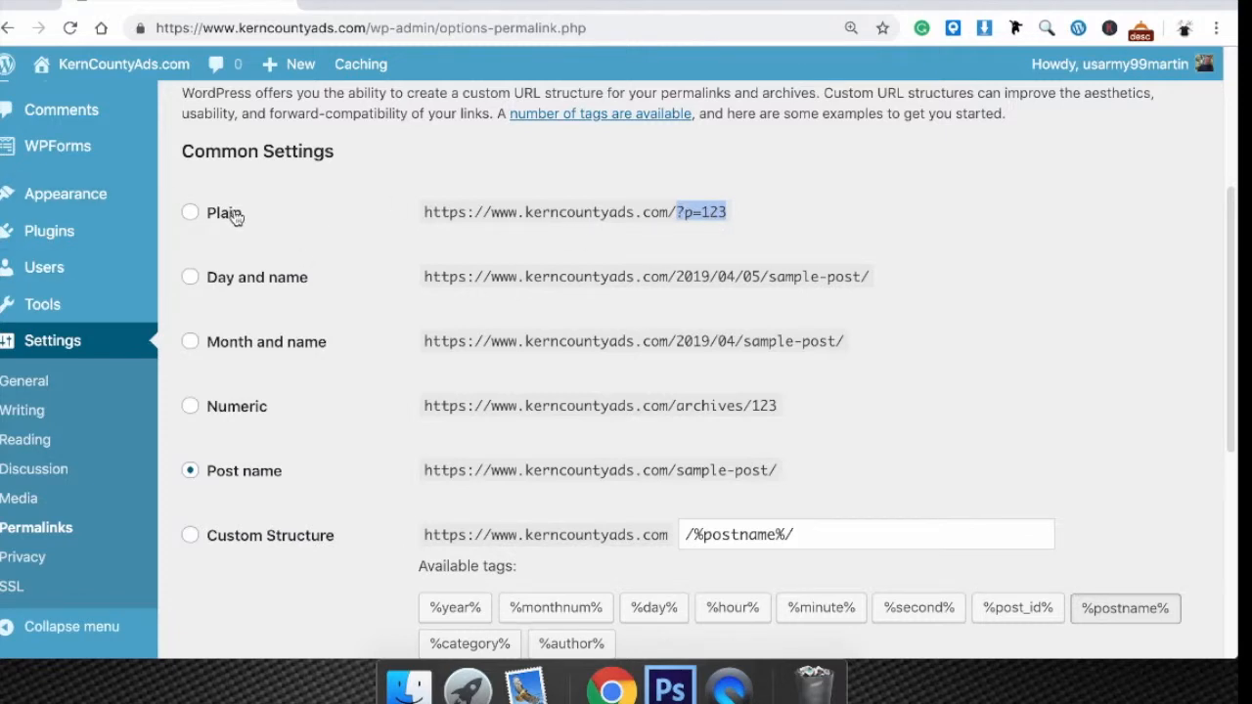
left_click(683, 214)
left_click_drag(677, 211, 740, 212)
left_click(694, 215)
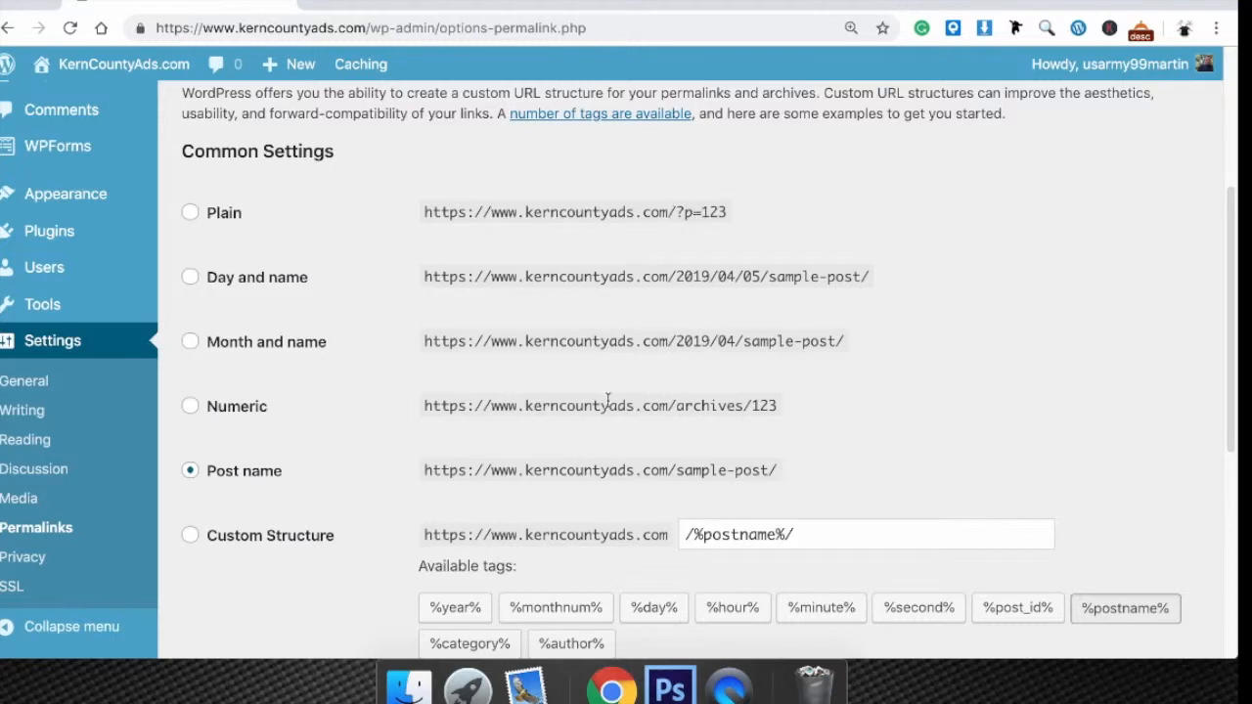
left_click_drag(678, 213, 732, 212)
left_click(674, 211)
left_click_drag(684, 212, 730, 219)
left_click(684, 214)
left_click_drag(725, 210, 675, 208)
left_click(686, 221)
Examine the Post name permalink's example URL, focusing on its sample-post ending.
left_click_drag(423, 471, 826, 470)
left_click(827, 458)
left_click_drag(675, 470, 769, 467)
left_click(728, 488)
left_click_drag(677, 470, 765, 467)
Keep Post name as the permalink structure, leave the category and tag bases blank, and save the settings.
scroll(358, 494, "down", 5)
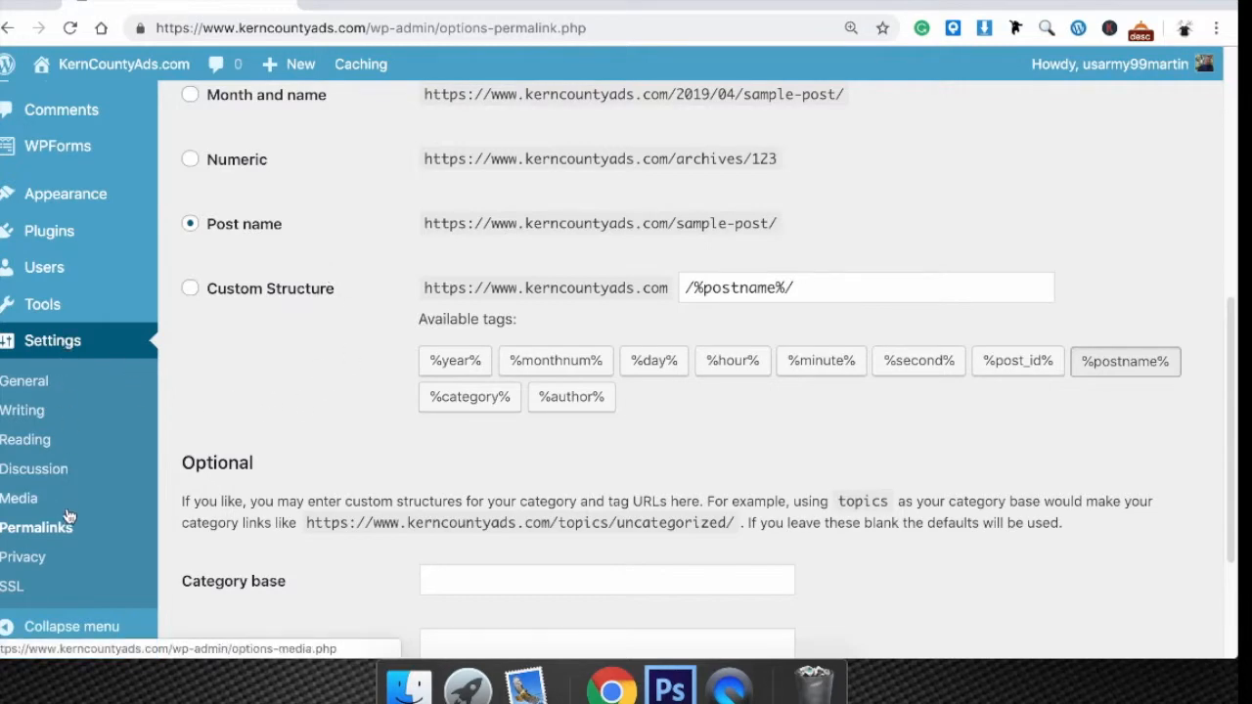
scroll(358, 332, "up", 5)
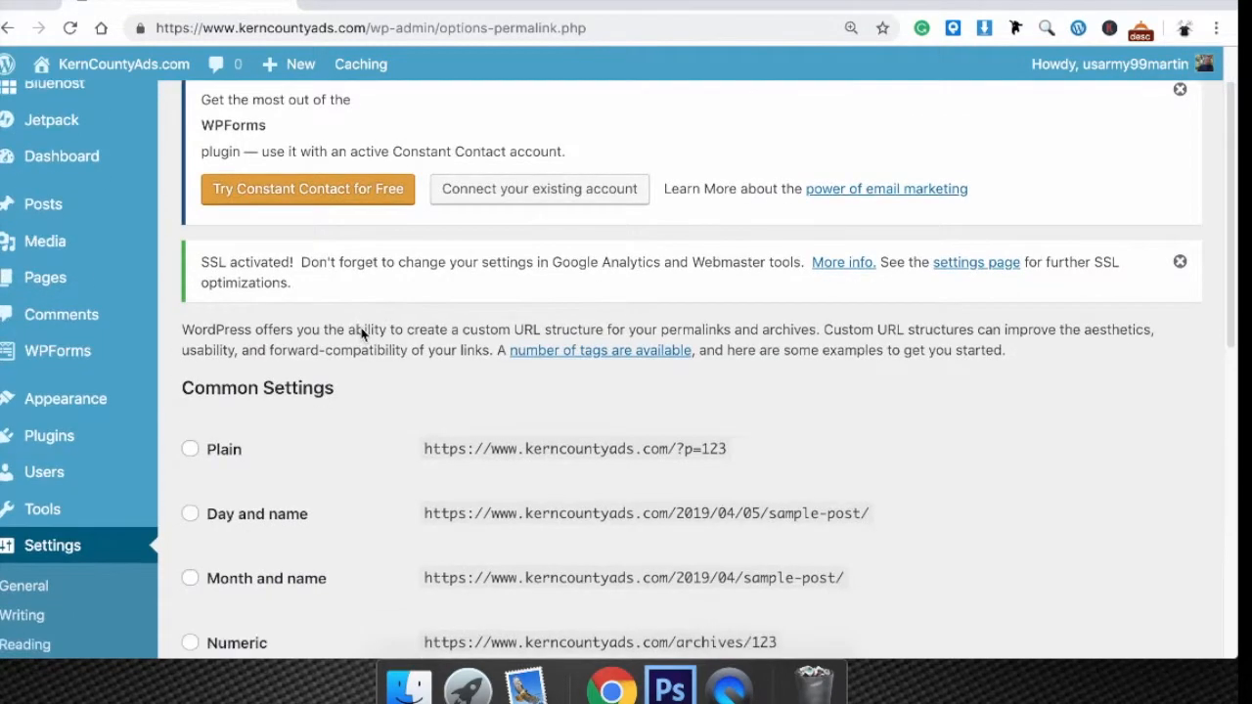
scroll(326, 377, "down", 2)
scroll(404, 414, "down", 5)
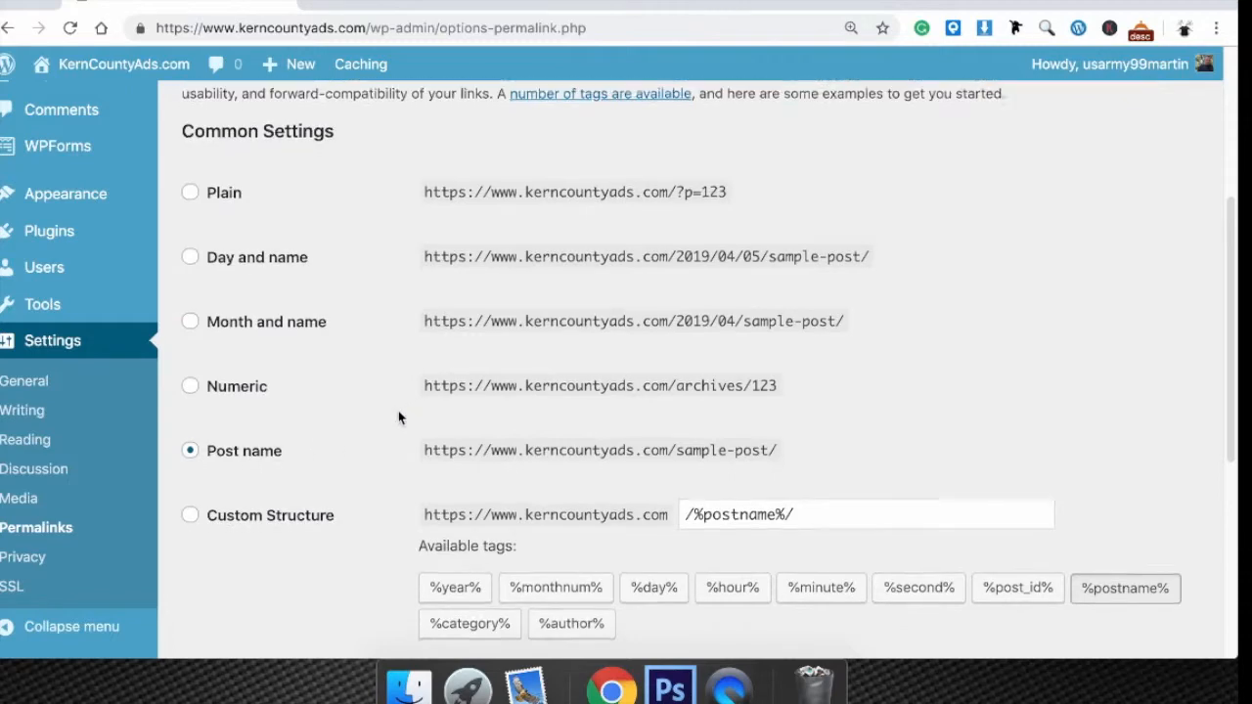
scroll(356, 430, "down", 5)
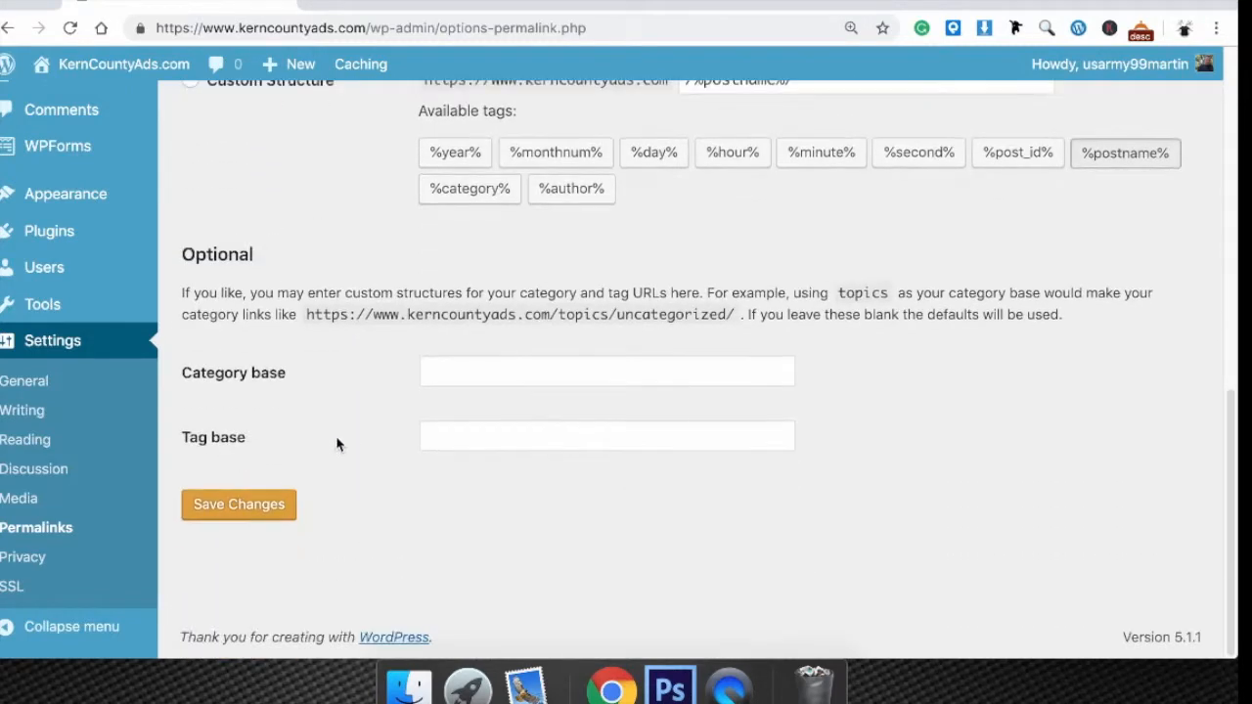
left_click(249, 510)
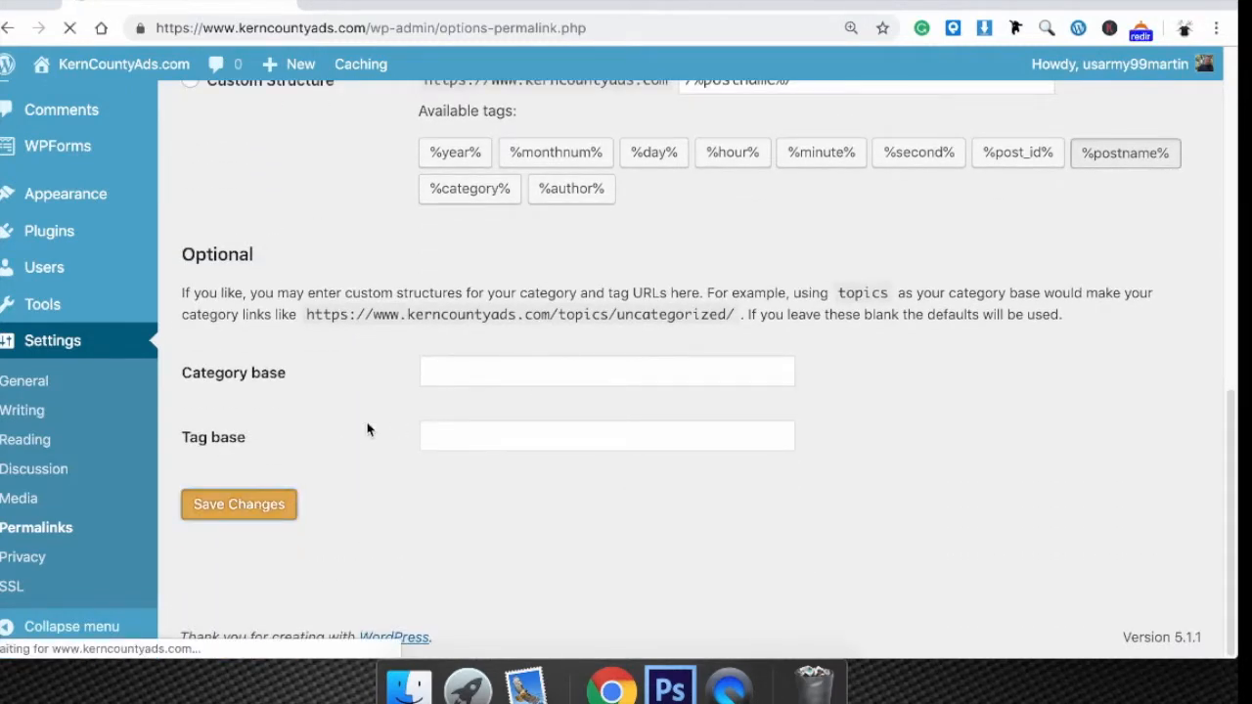
Reload the Permalink Settings and look over the selected common structure.
scroll(229, 411, "down", 3)
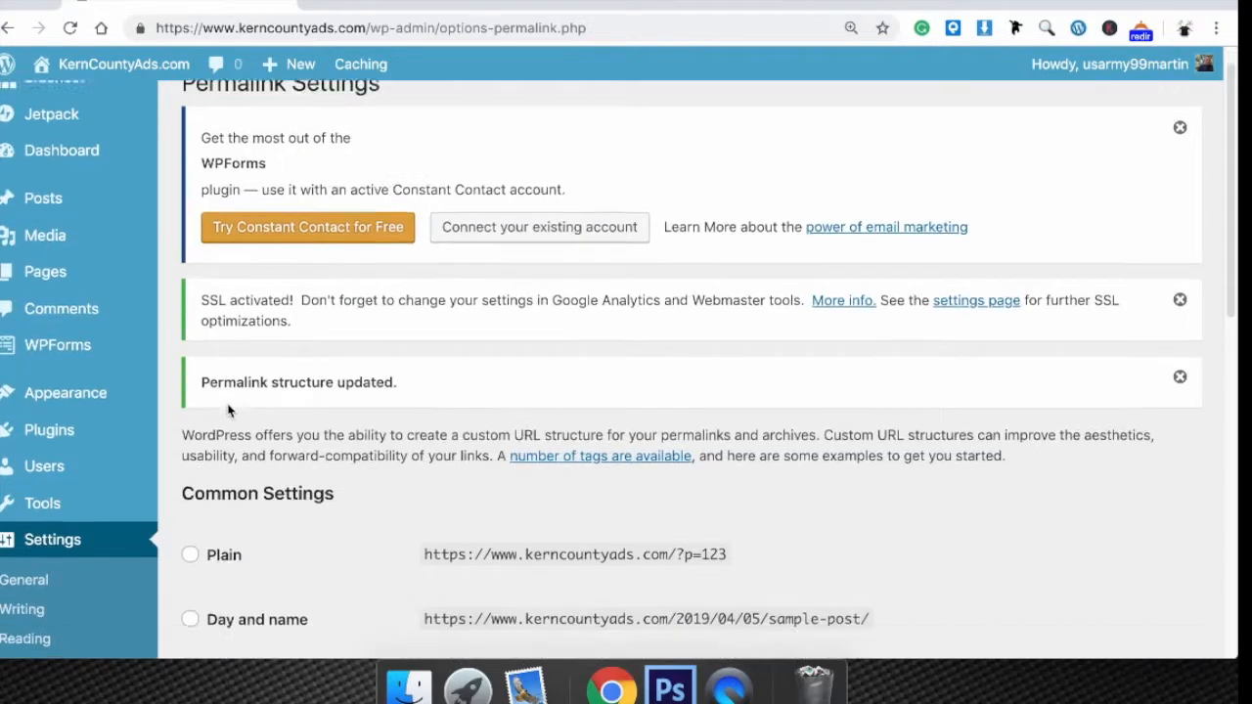
scroll(229, 410, "down", 3)
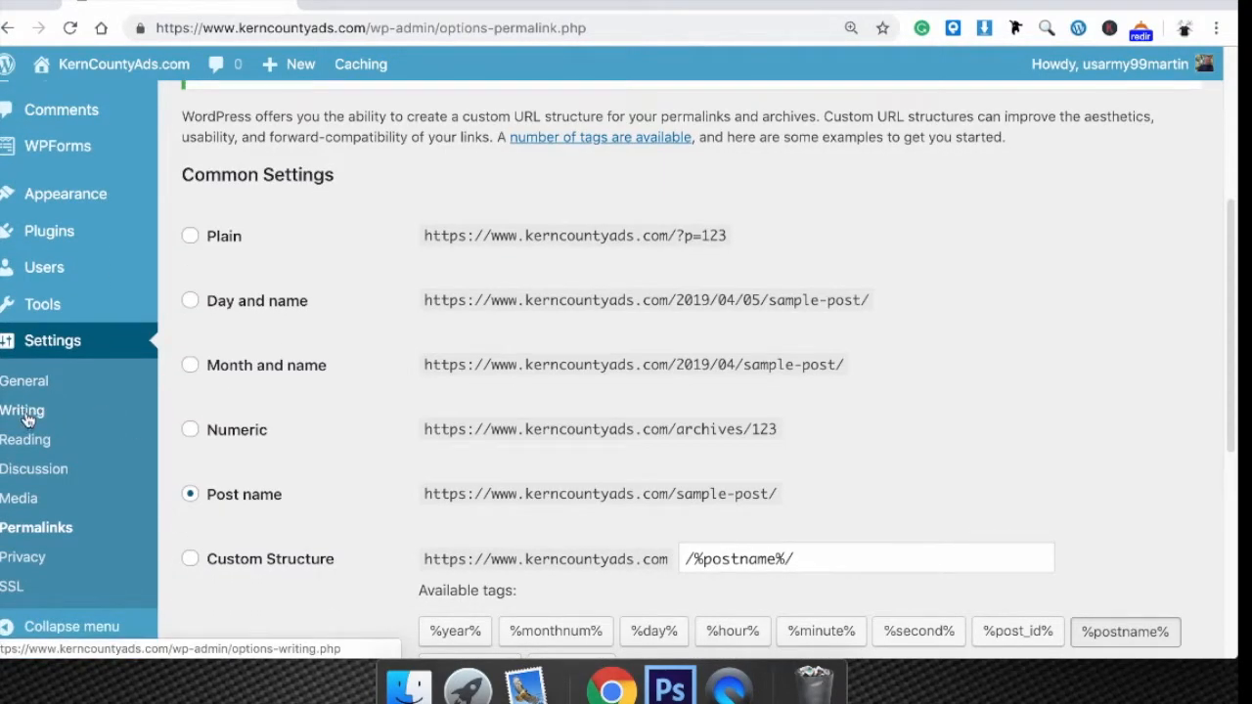
left_click(42, 534)
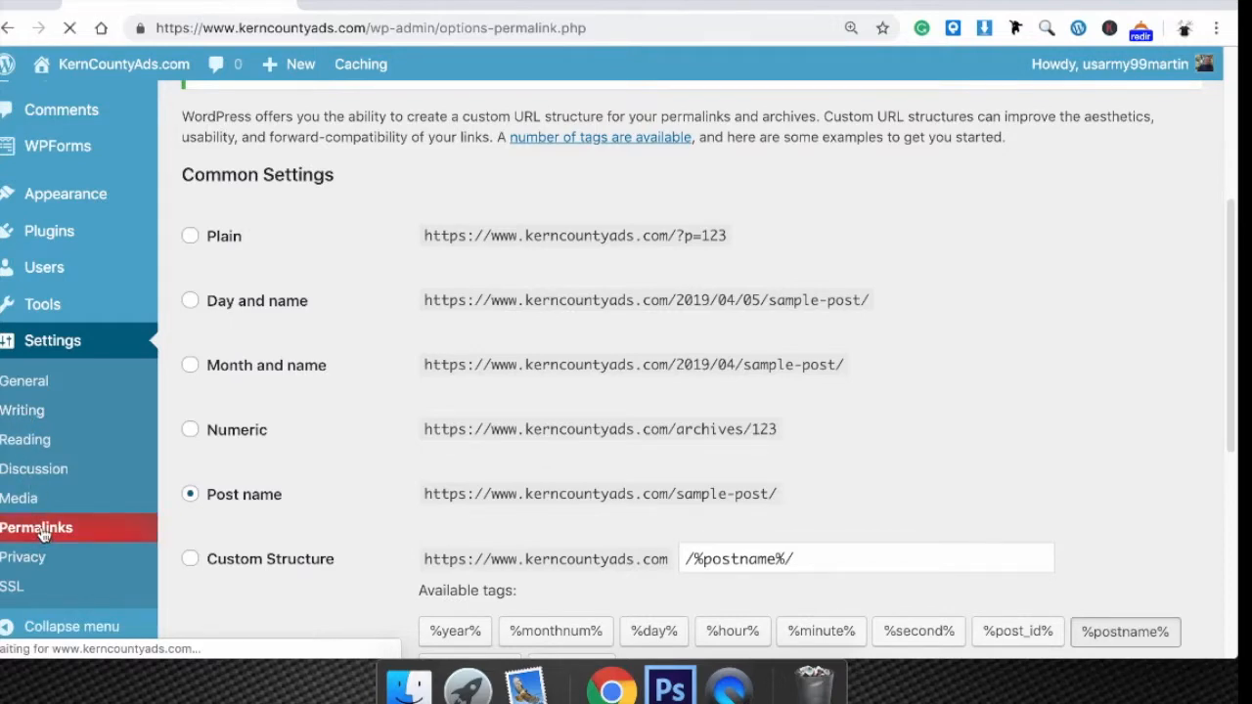
scroll(98, 474, "down", 5)
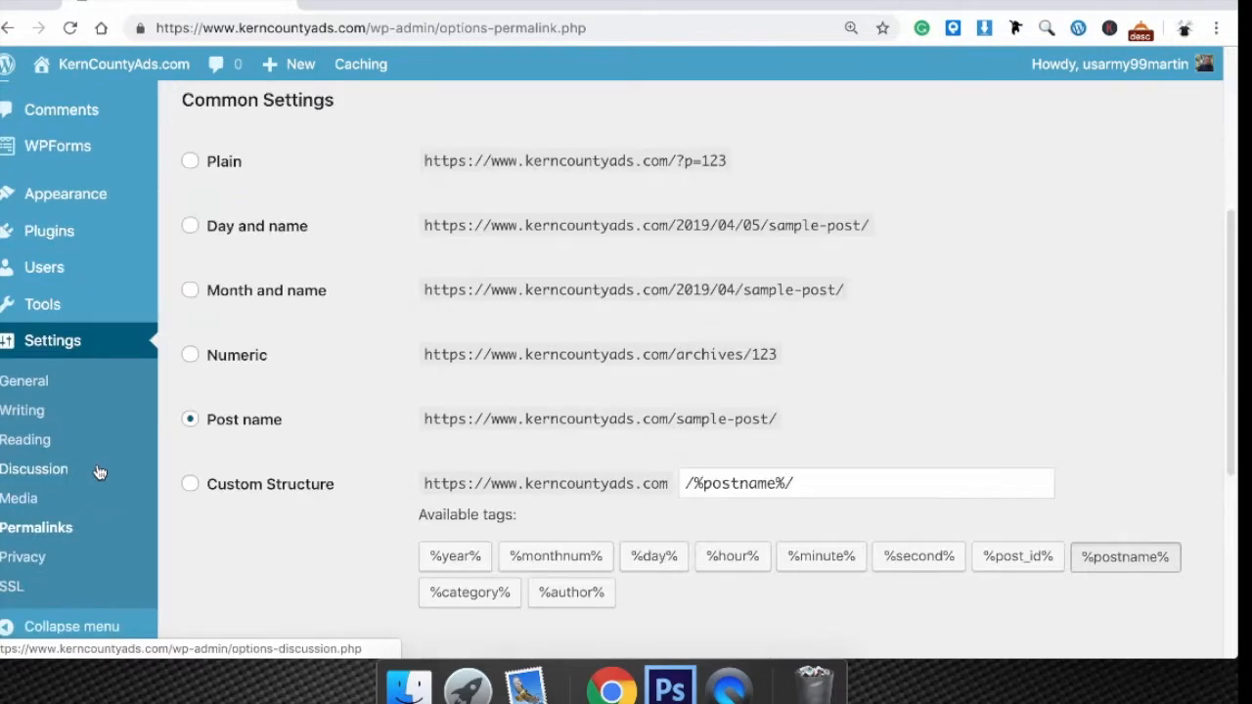
left_click(40, 384)
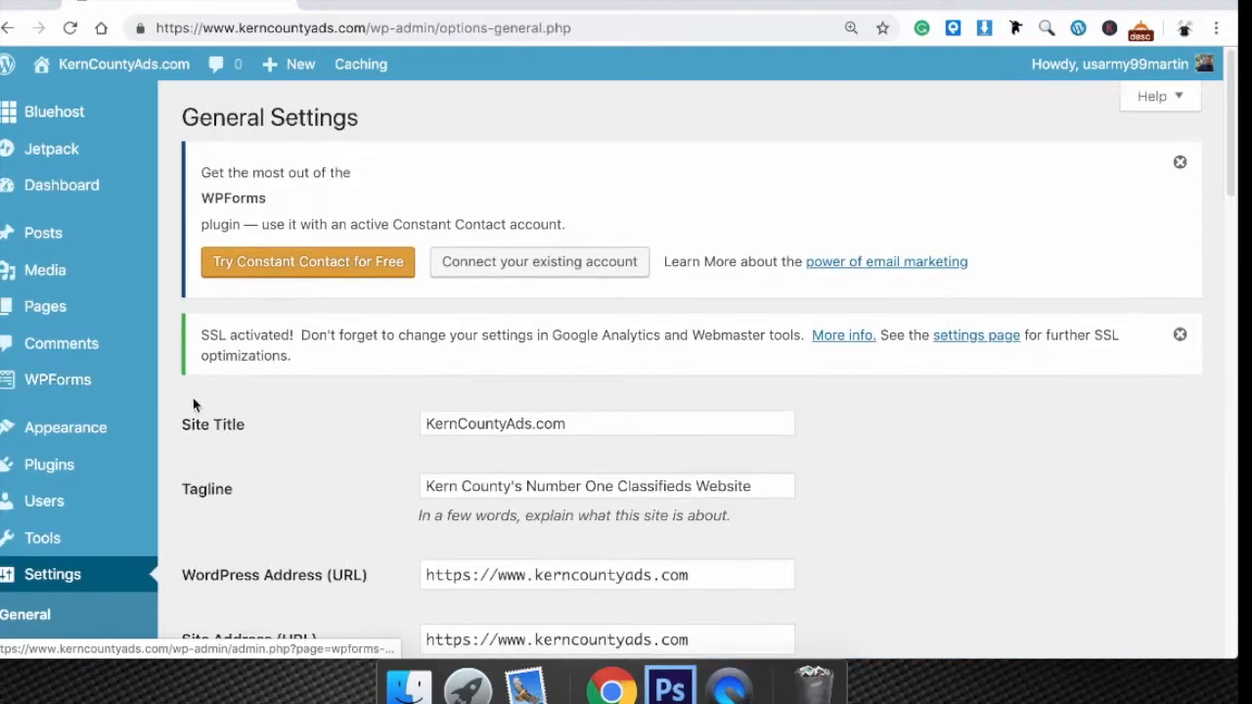
scroll(193, 401, "down", 4)
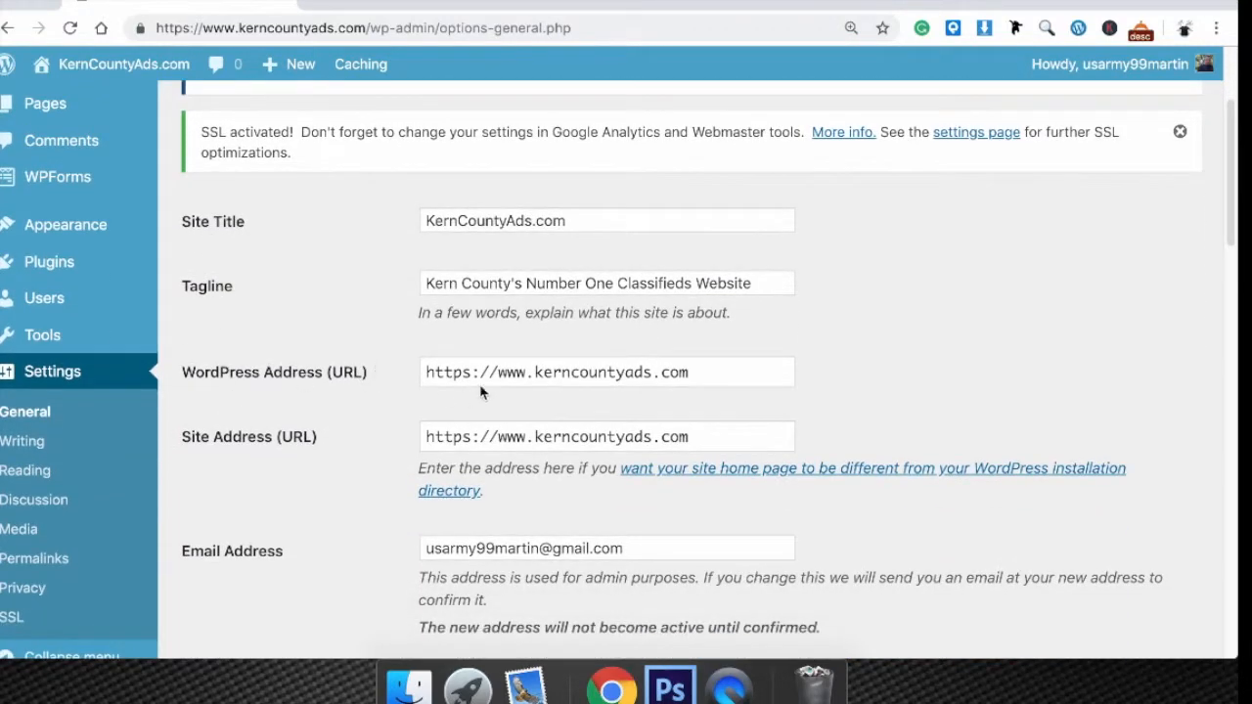
left_click_drag(524, 373, 500, 374)
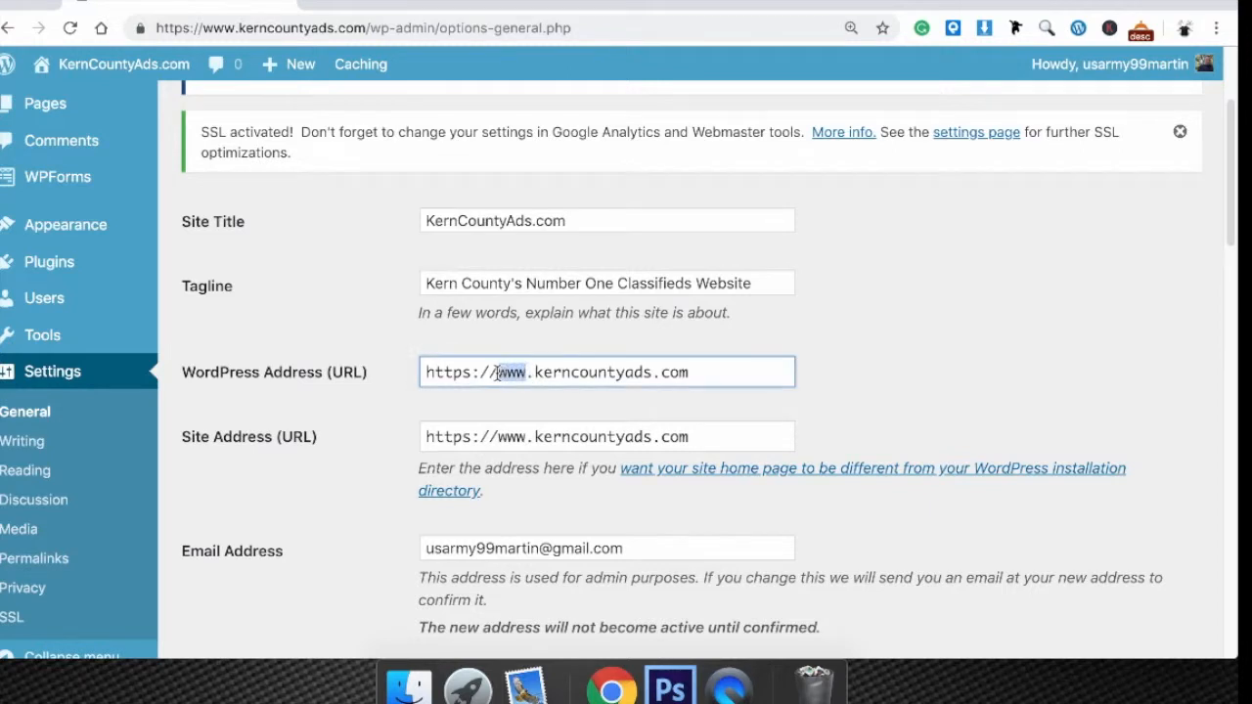
key("BackSpace")
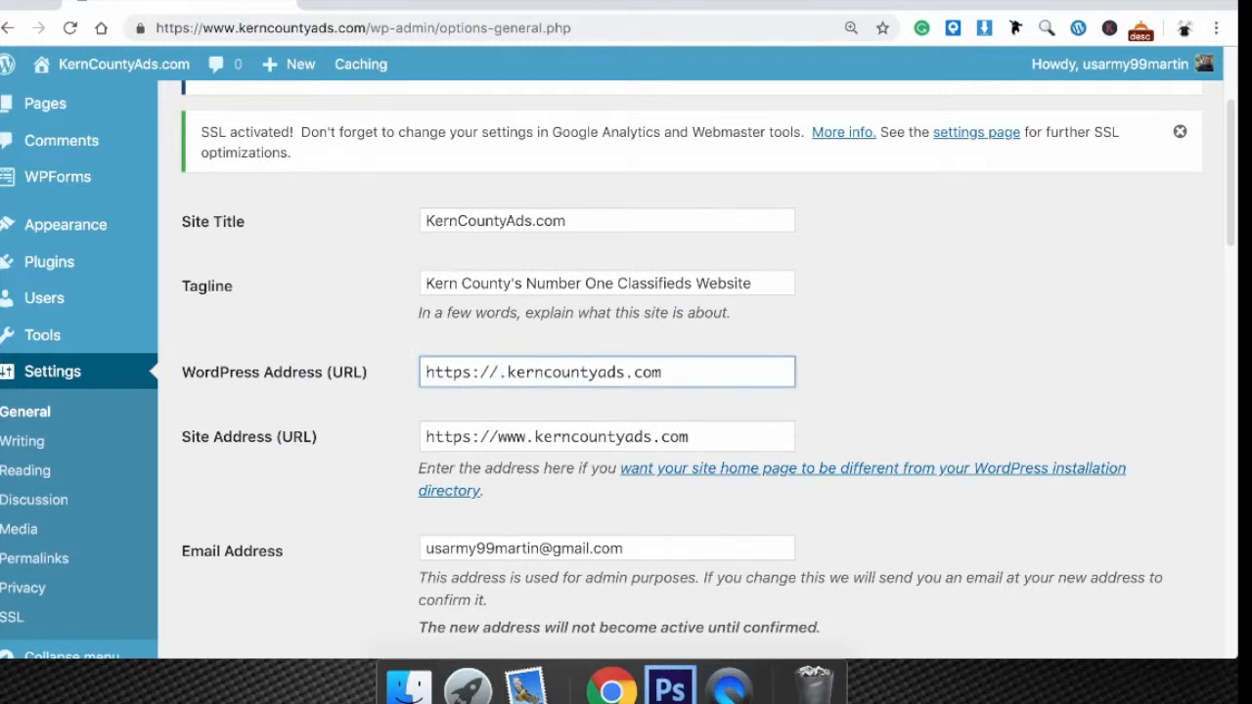
key("Delete")
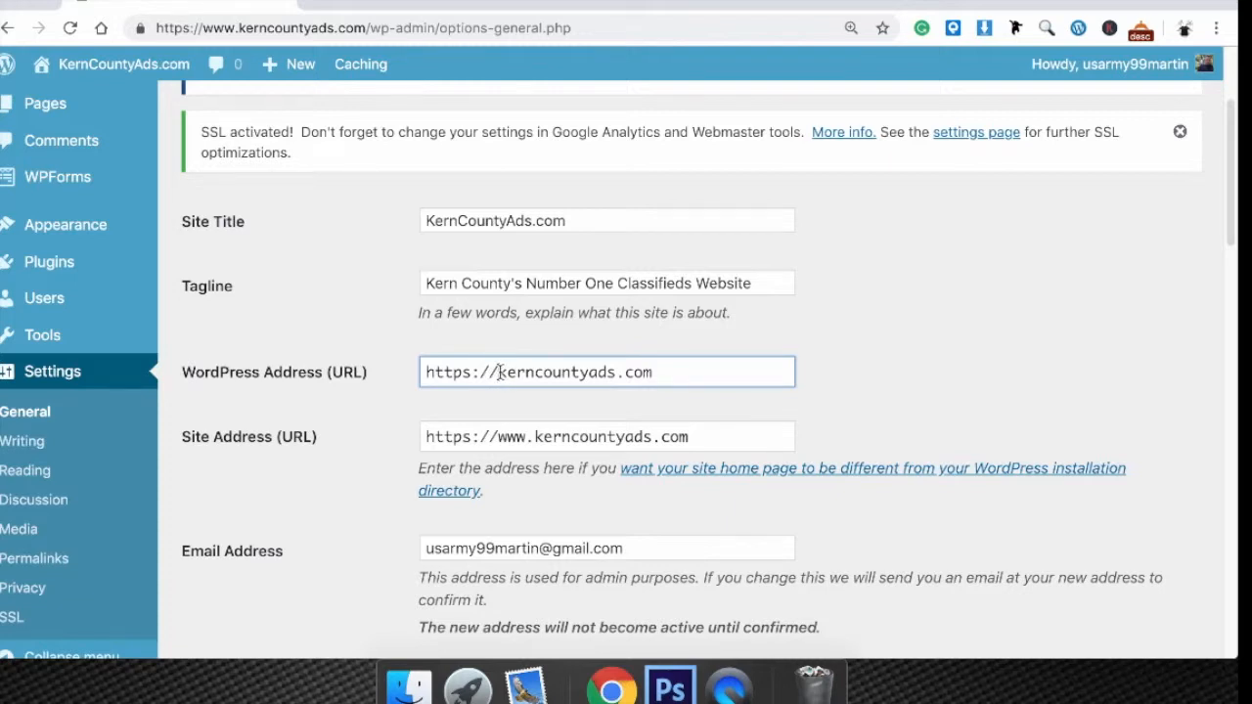
type("www")
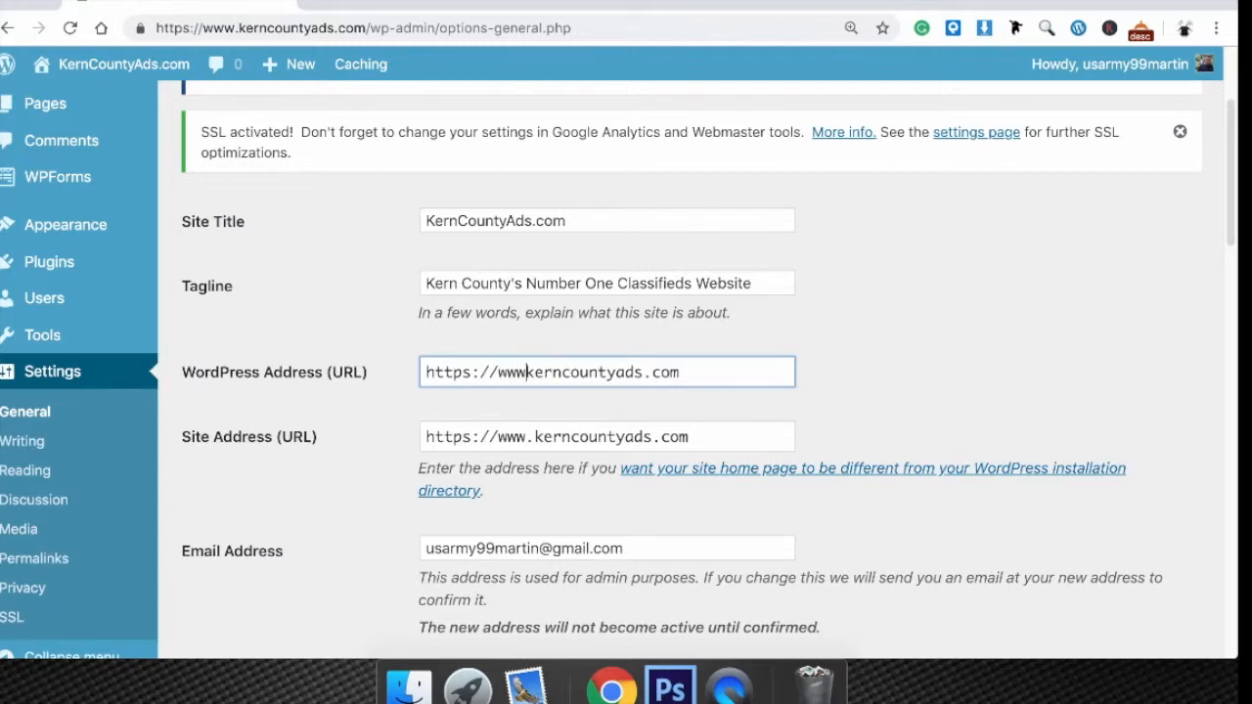
type(".")
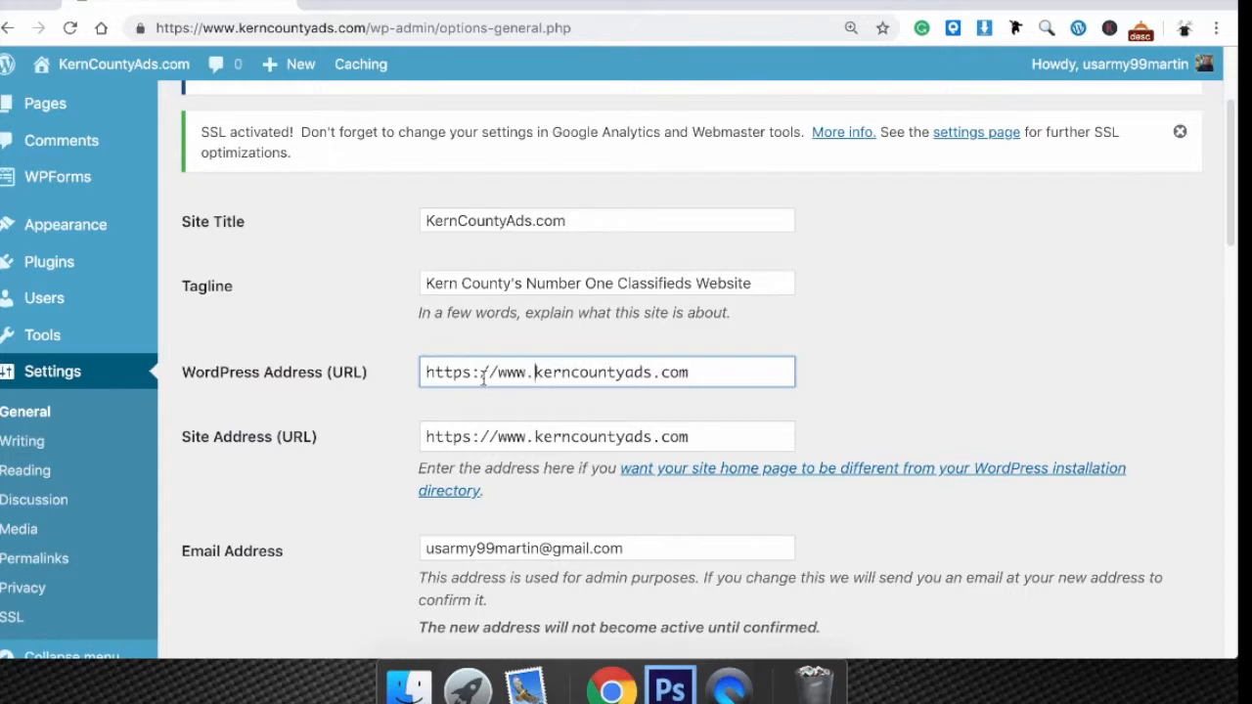
Examine the www part of the Site Address and review the remaining General Settings through the Bluehost Coming Soon Page option.
left_click_drag(500, 437, 528, 441)
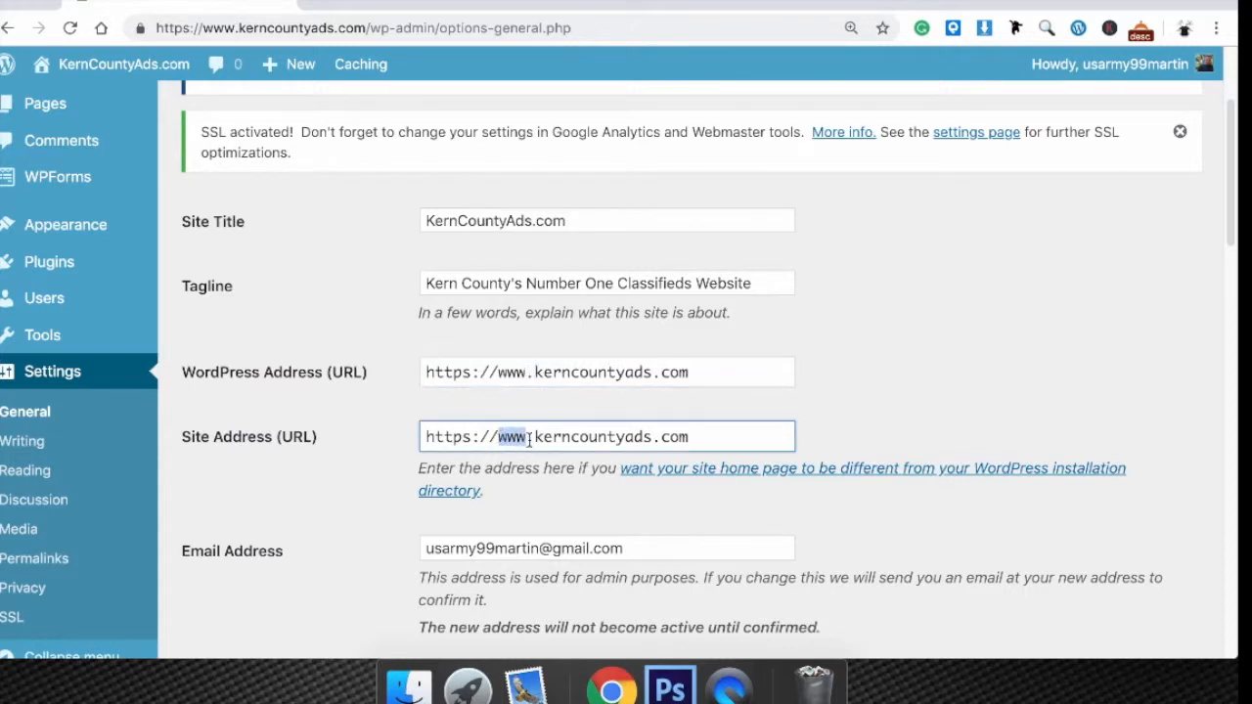
left_click(533, 440)
scroll(321, 332, "down", 3)
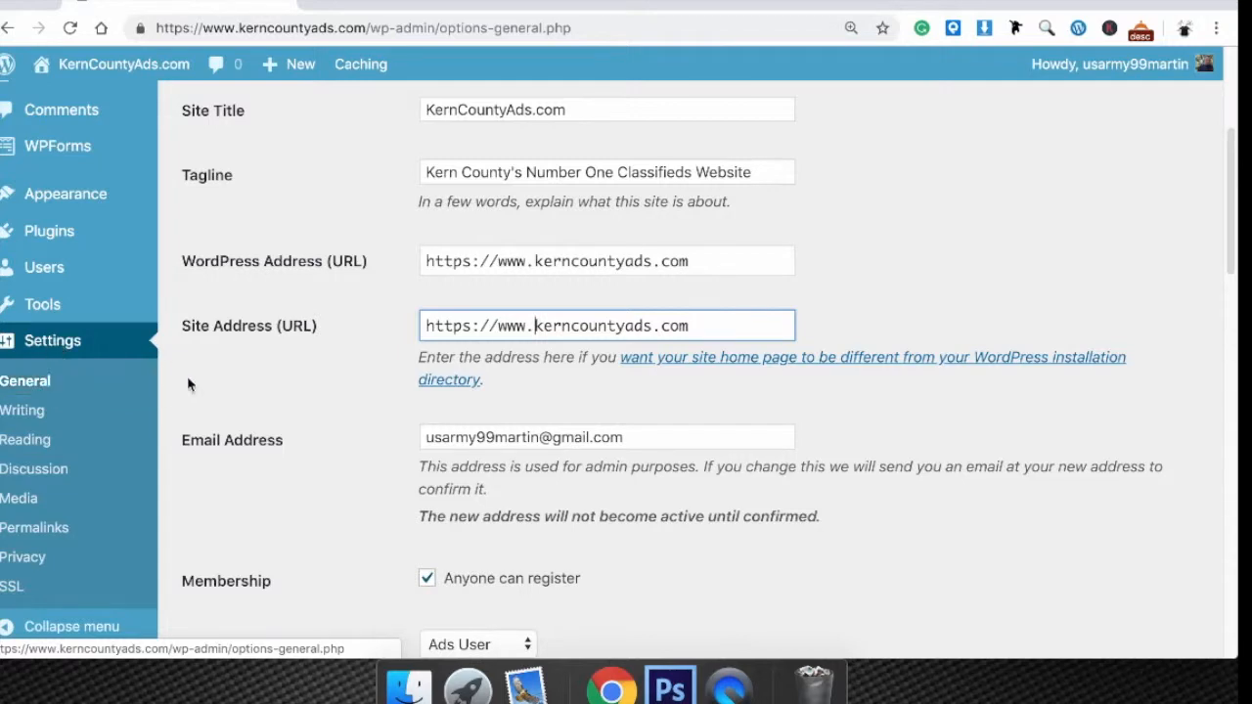
scroll(205, 408, "down", 2)
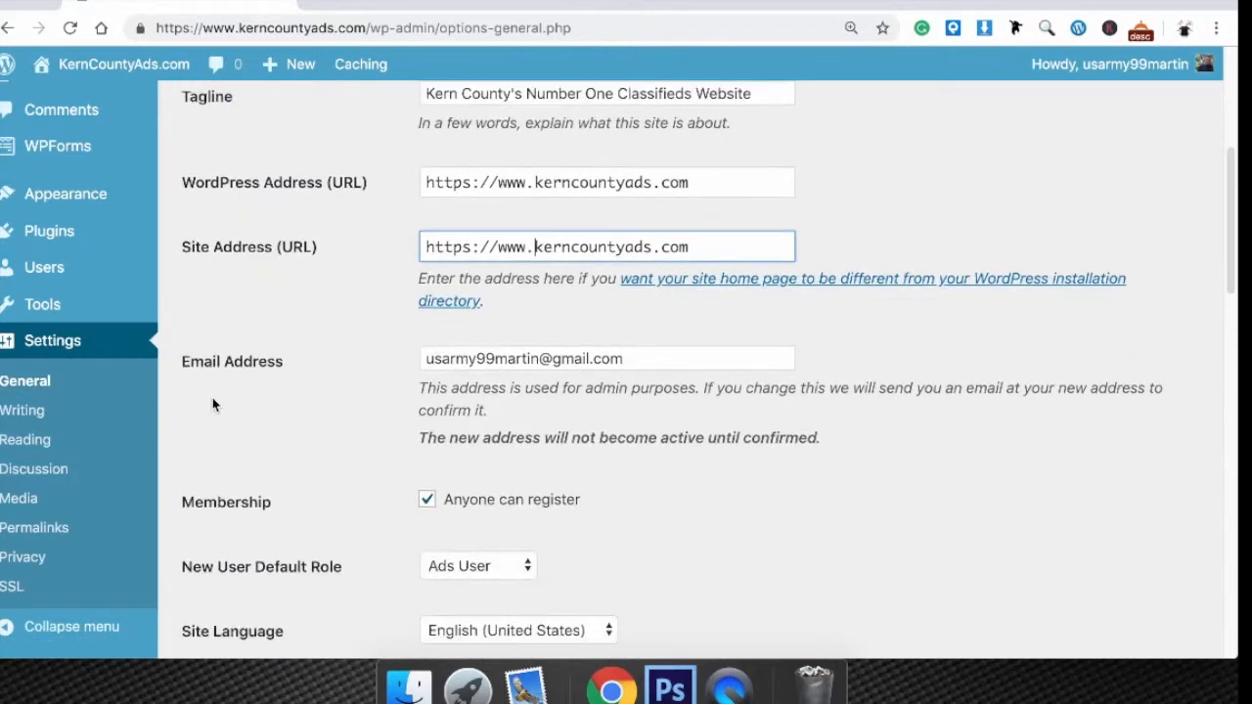
scroll(280, 387, "down", 10)
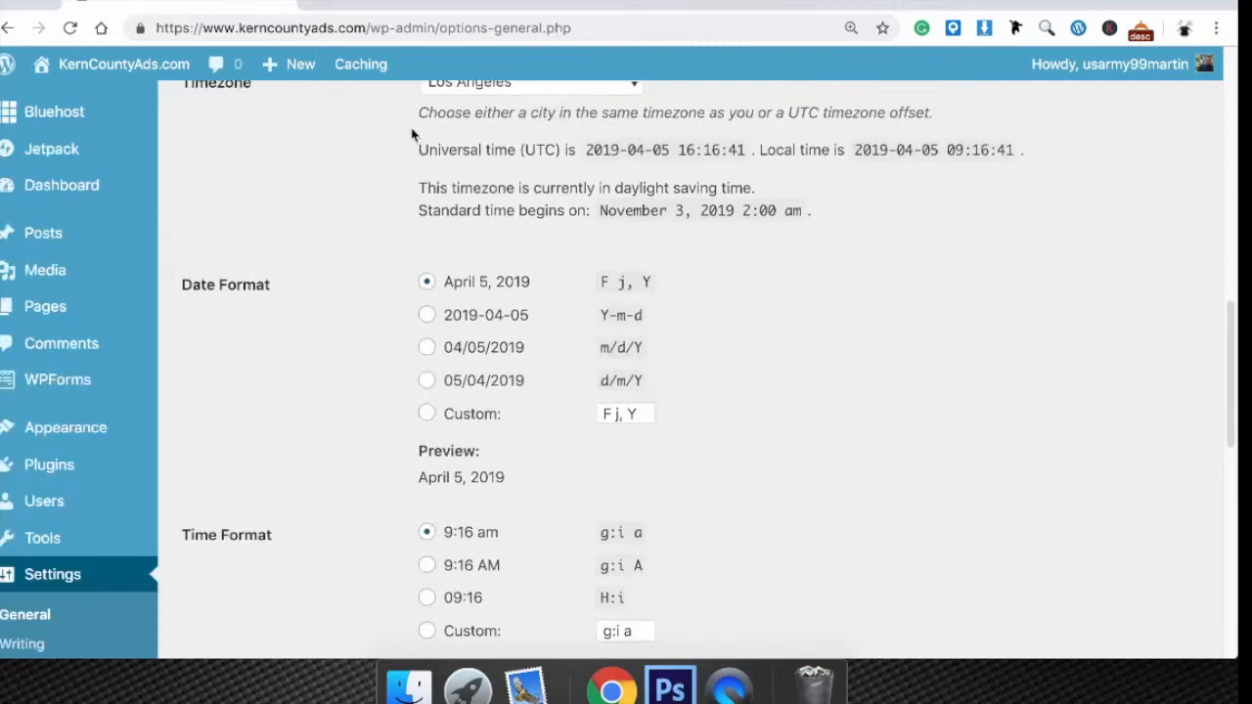
scroll(251, 457, "down", 5)
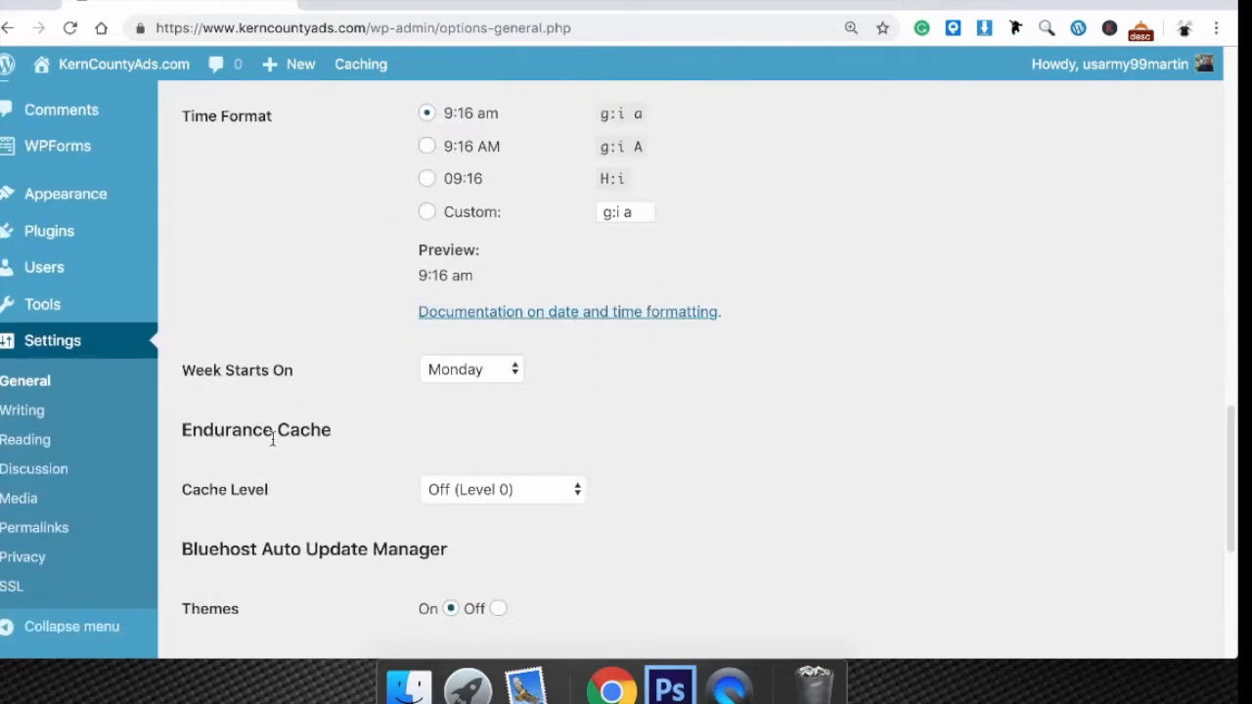
scroll(272, 441, "down", 5)
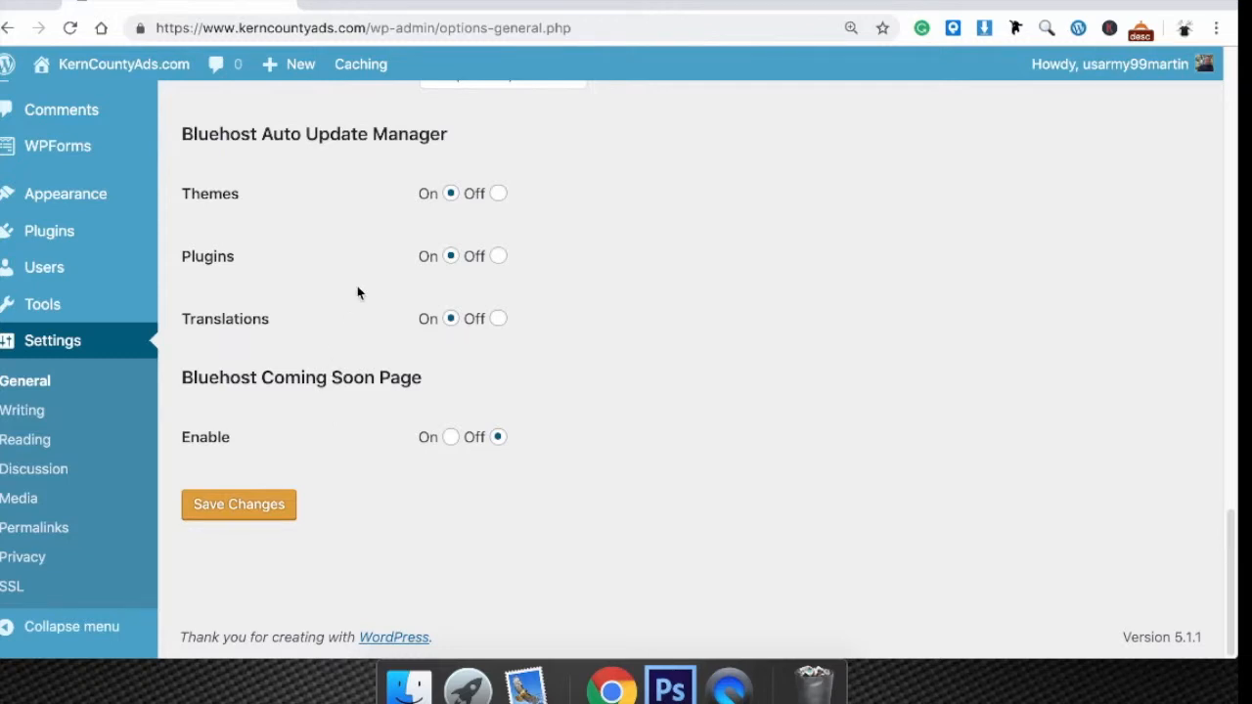
scroll(358, 290, "up", 10)
scroll(317, 441, "down", 1)
scroll(317, 441, "down", 10)
Open the installed themes and activate the Twenty Nineteen theme.
mouse_move(101, 217)
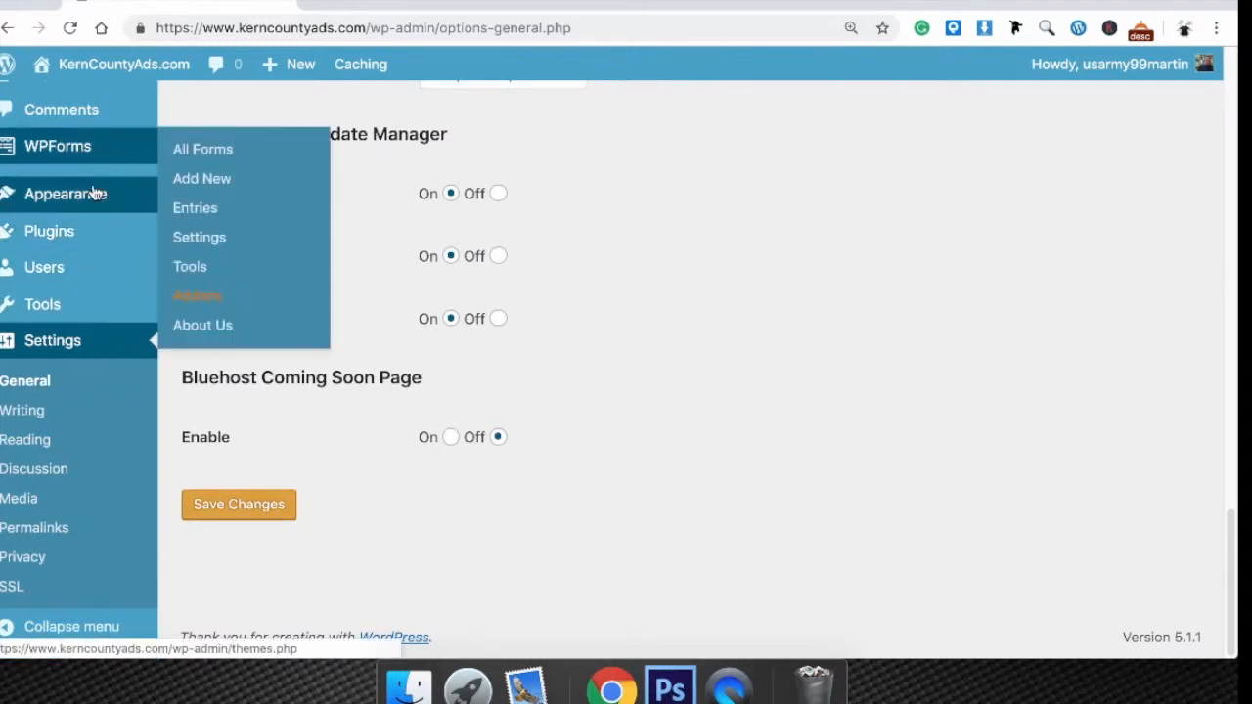
left_click(92, 193)
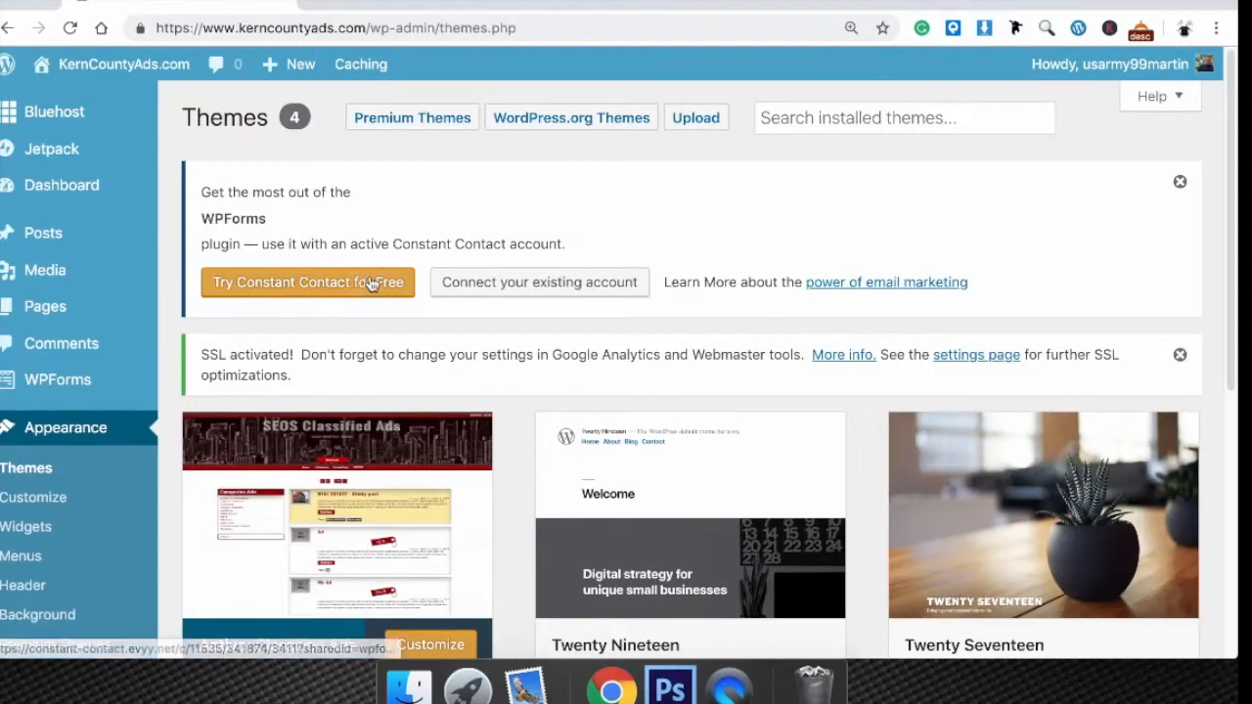
scroll(489, 190, "down", 5)
scroll(456, 199, "up", 5)
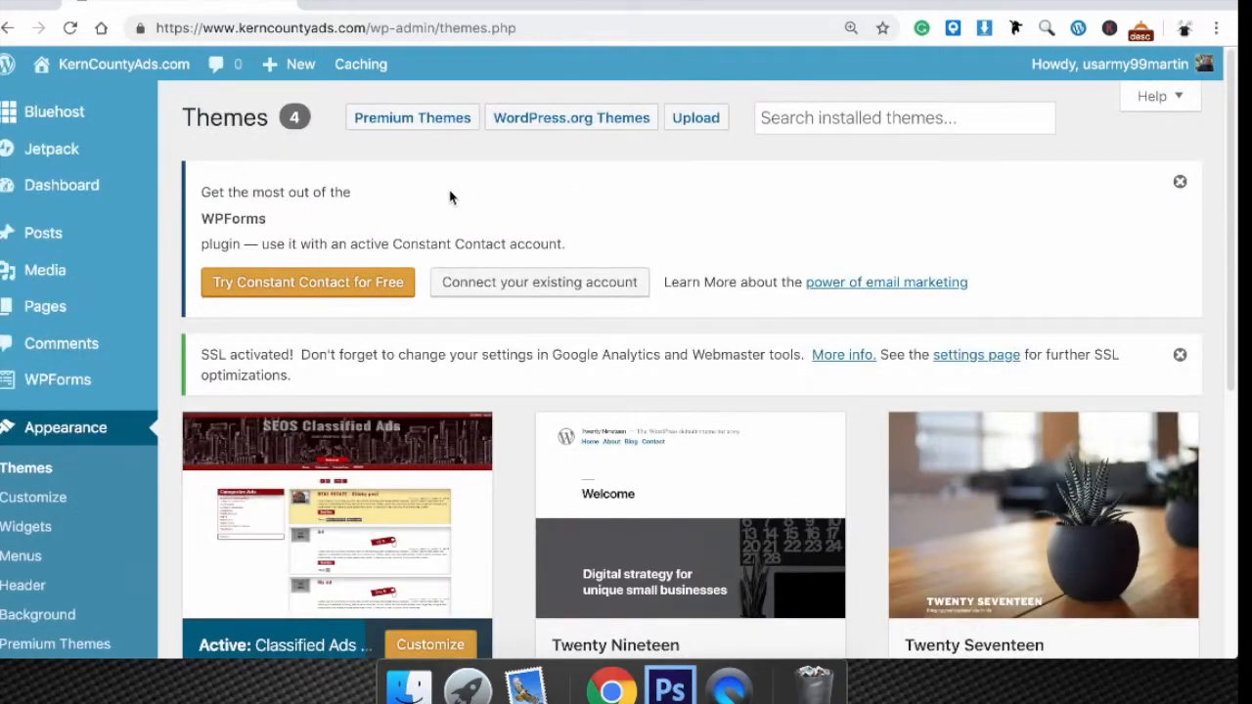
scroll(440, 211, "down", 5)
scroll(461, 225, "up", 5)
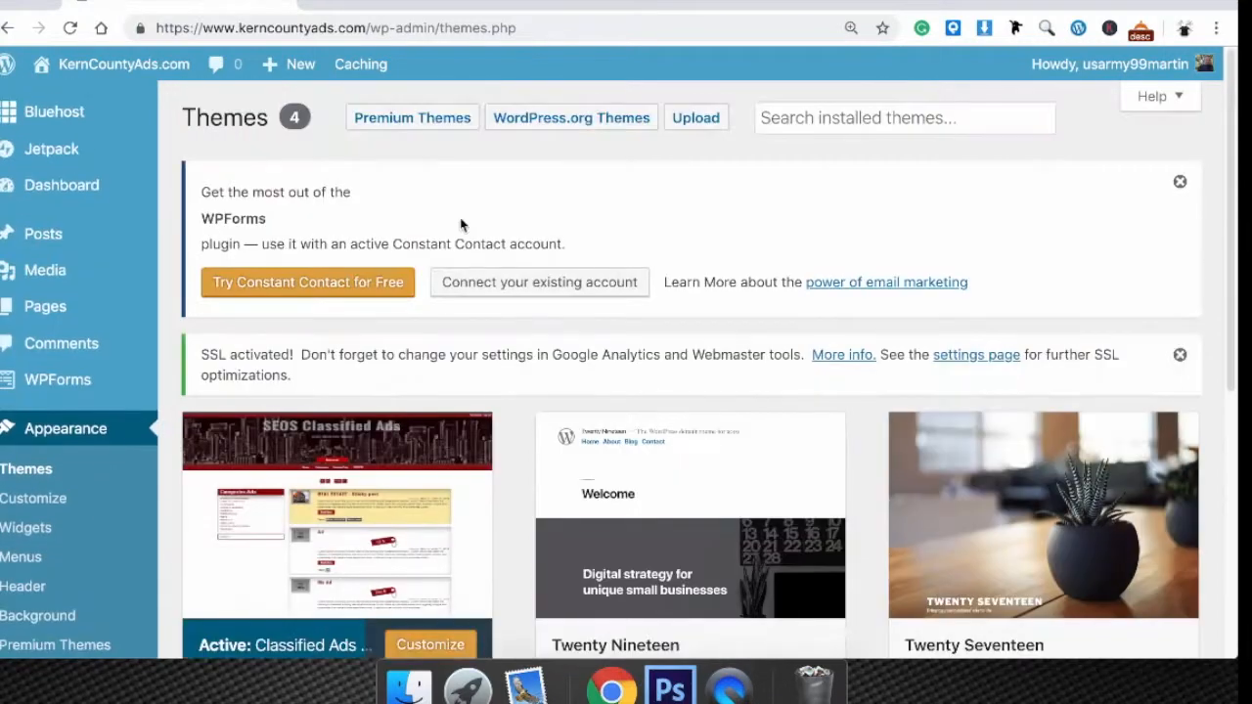
scroll(461, 225, "down", 5)
mouse_move(680, 300)
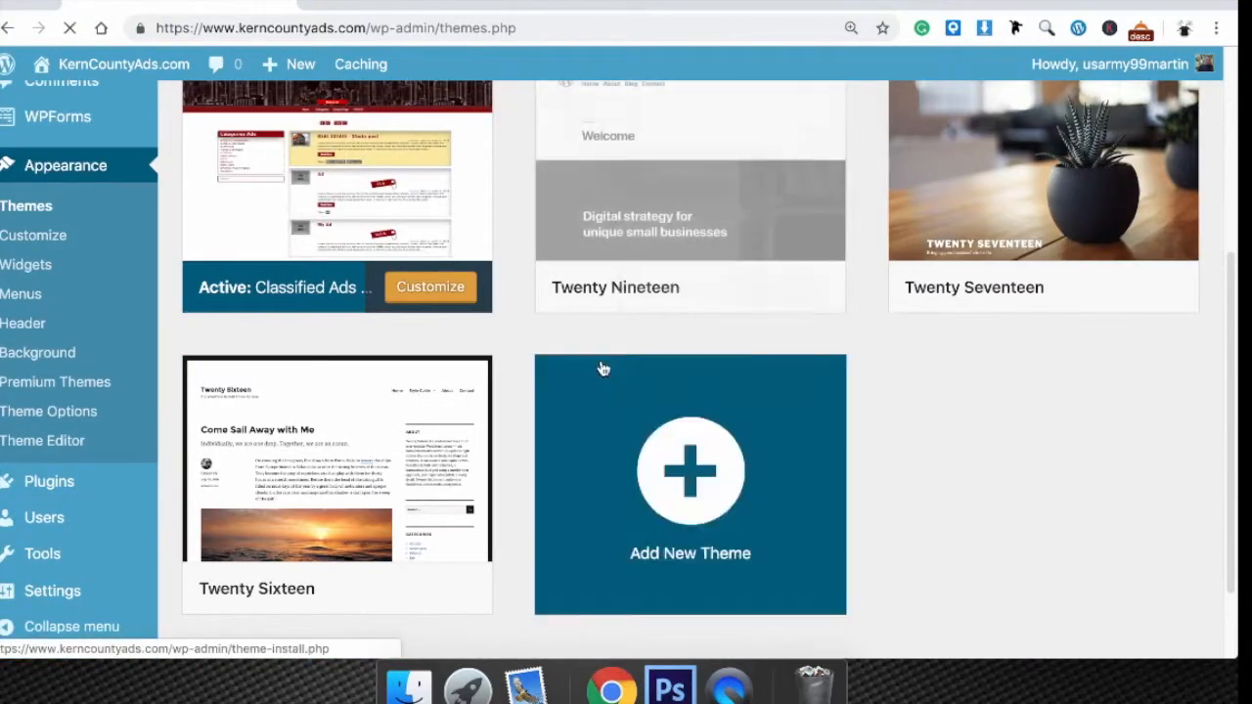
left_click(603, 364)
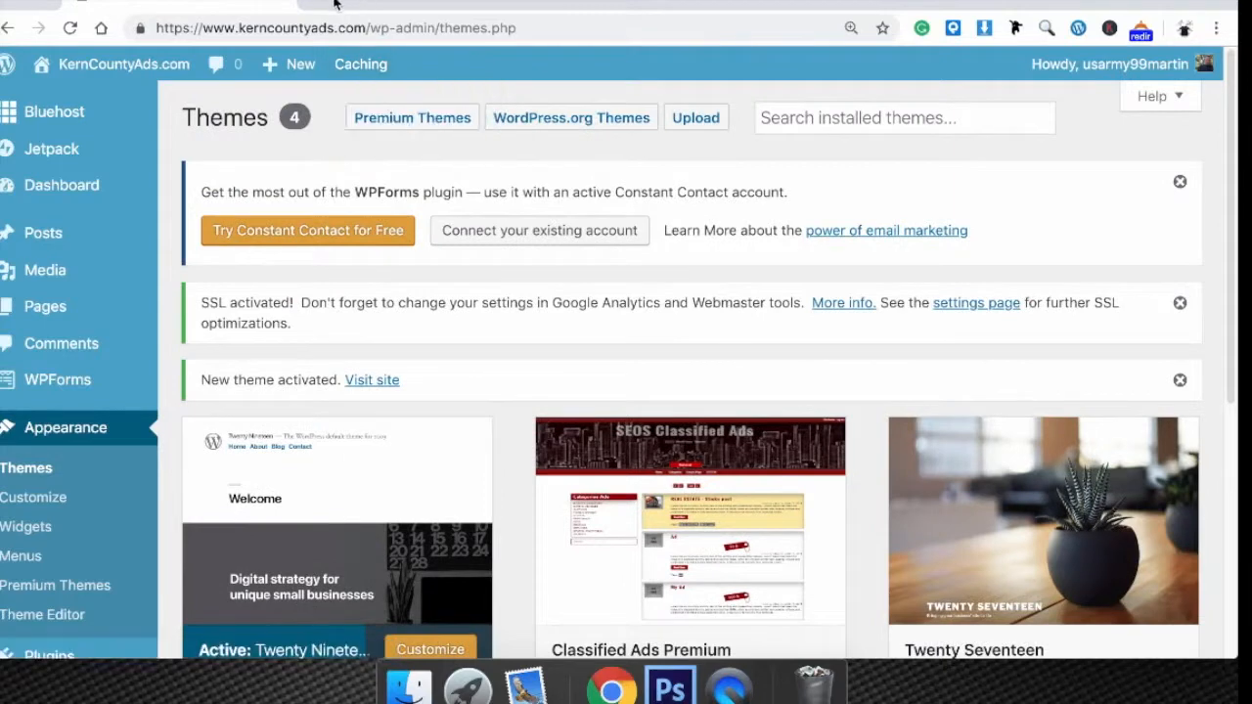
Open the live site in a new browser tab and look over its home page down to the footer.
mouse_move(108, 68)
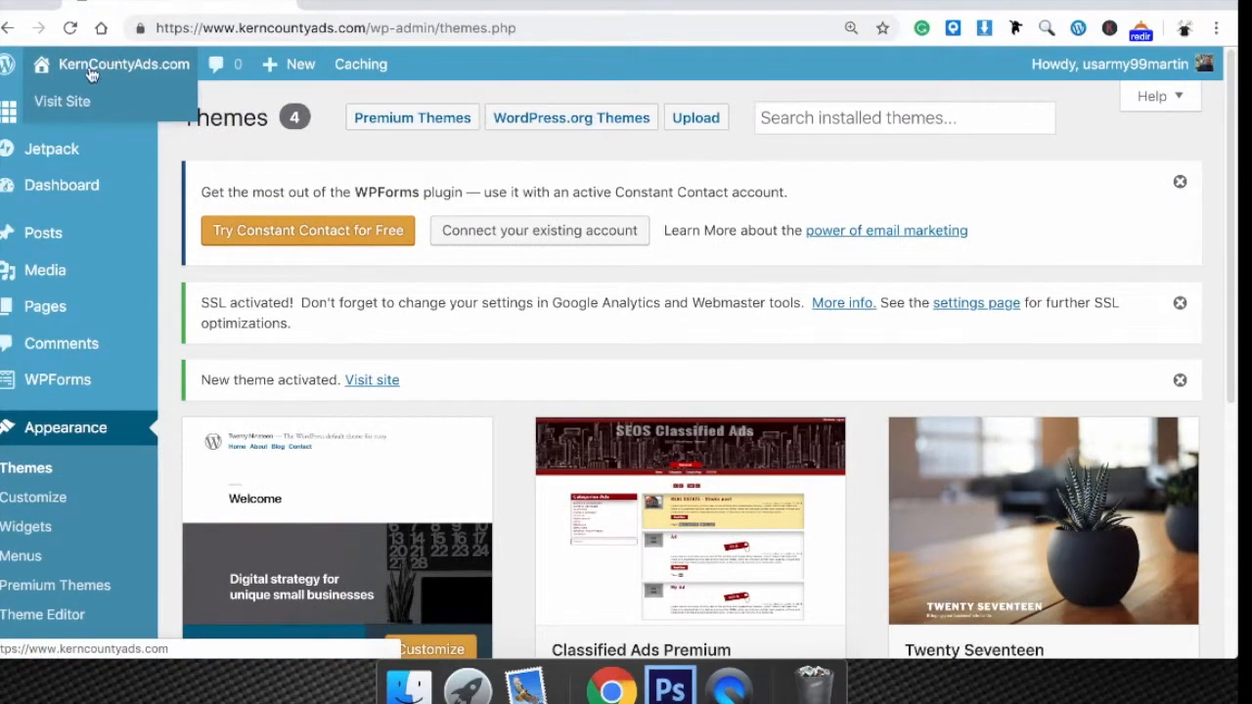
right_click(80, 107)
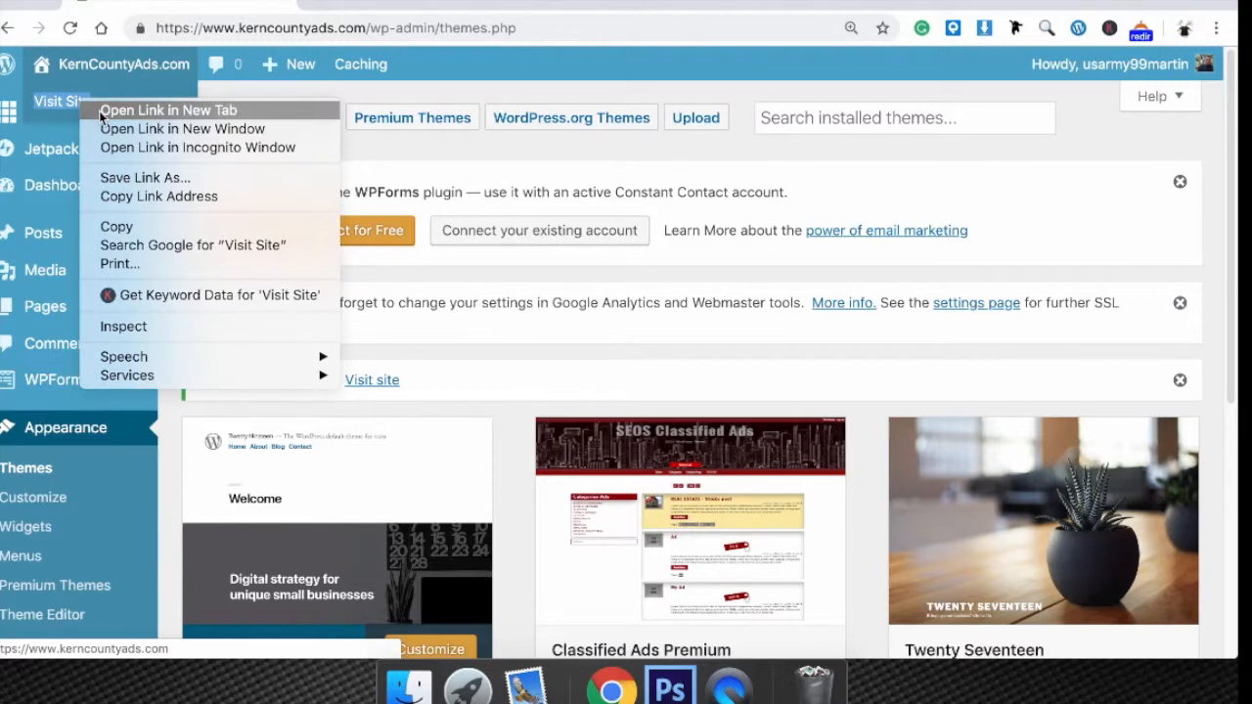
left_click(101, 113)
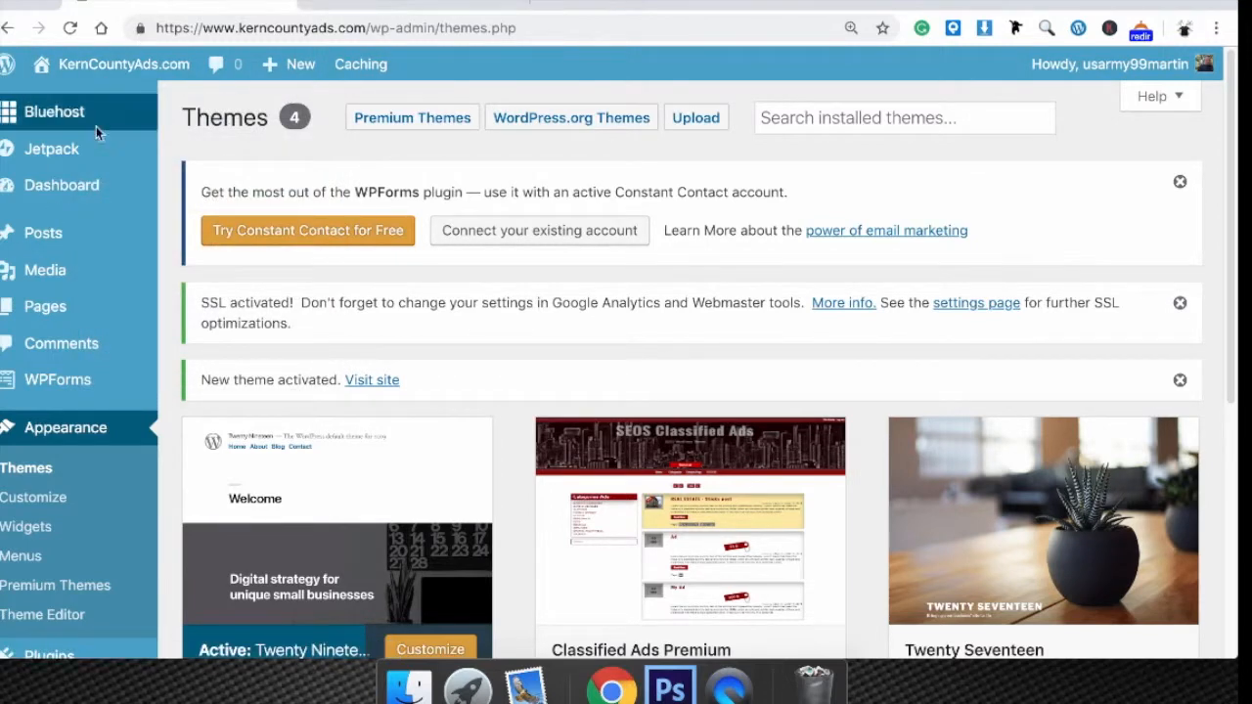
left_click(401, 2)
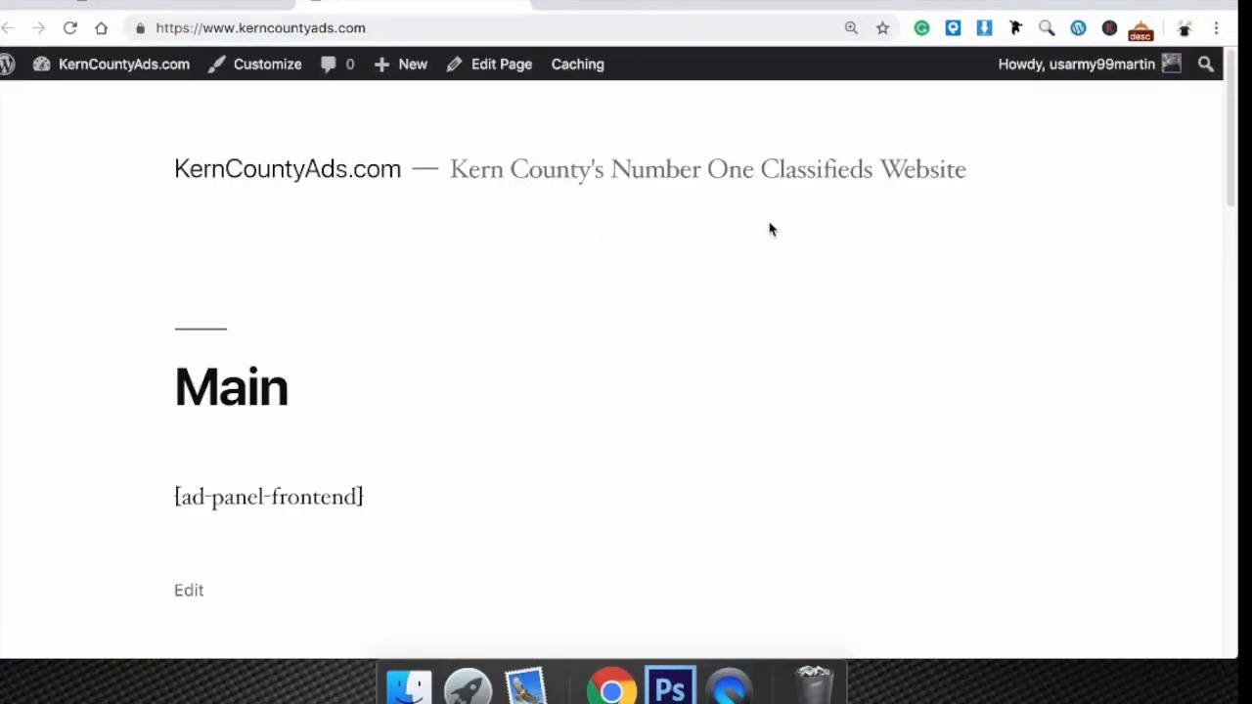
scroll(769, 230, "down", 15)
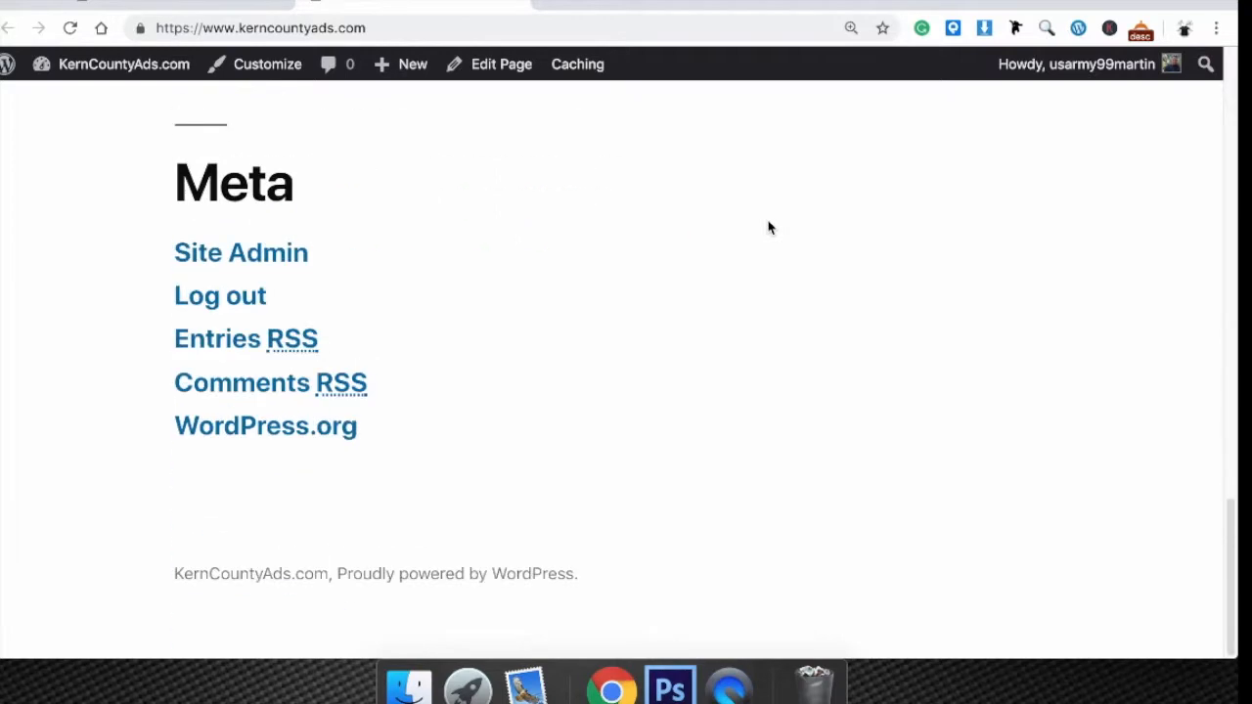
scroll(768, 227, "up", 15)
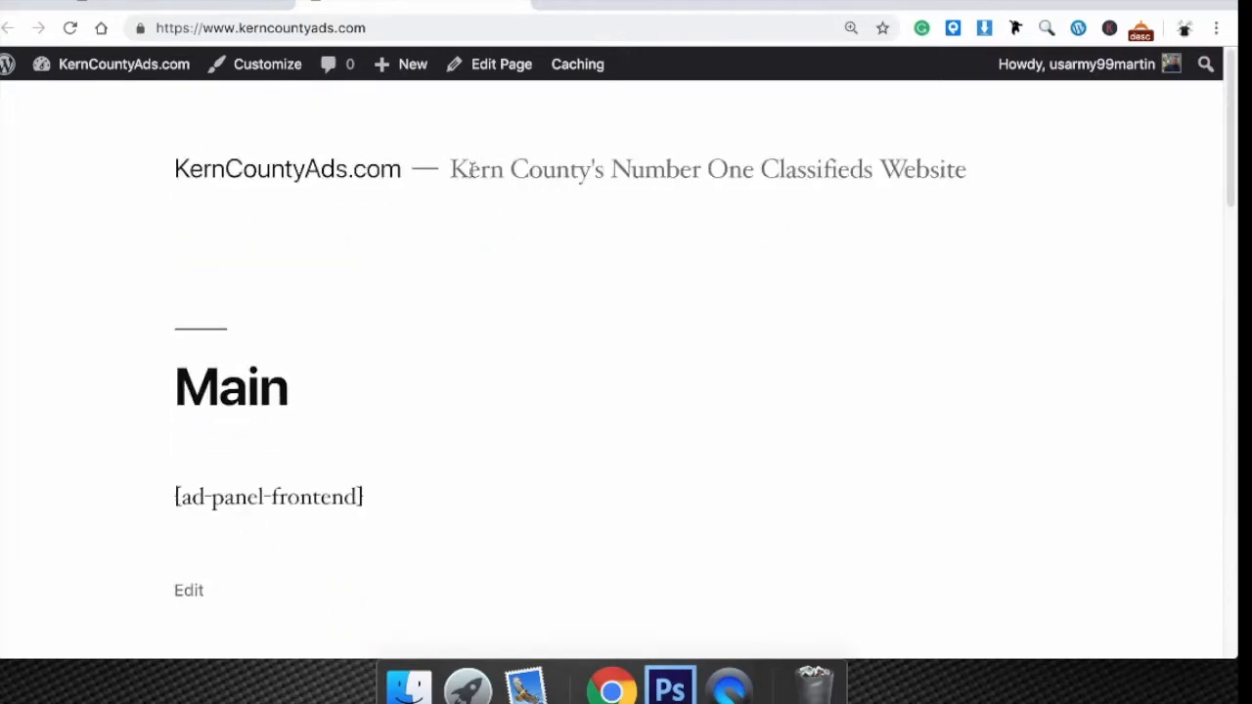
Return to the installed themes and activate the Twenty Seventeen theme.
left_click(234, 6)
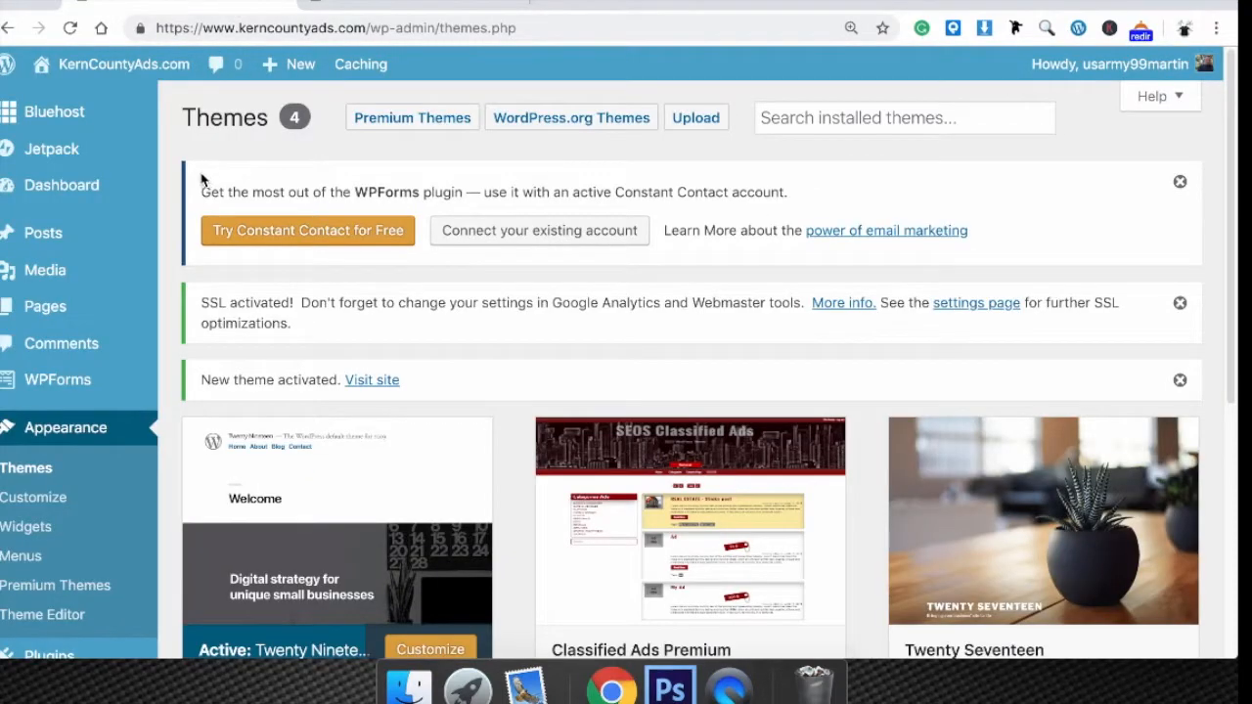
scroll(400, 391, "down", 5)
mouse_move(1085, 297)
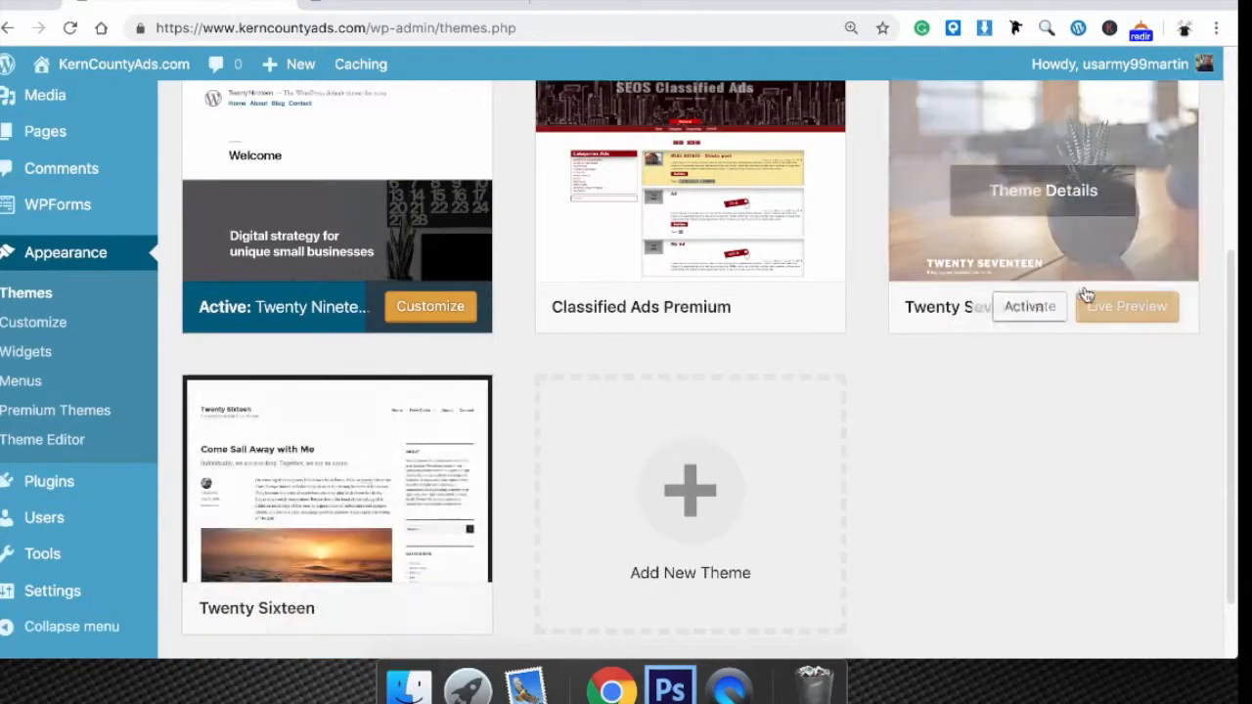
left_click(1017, 307)
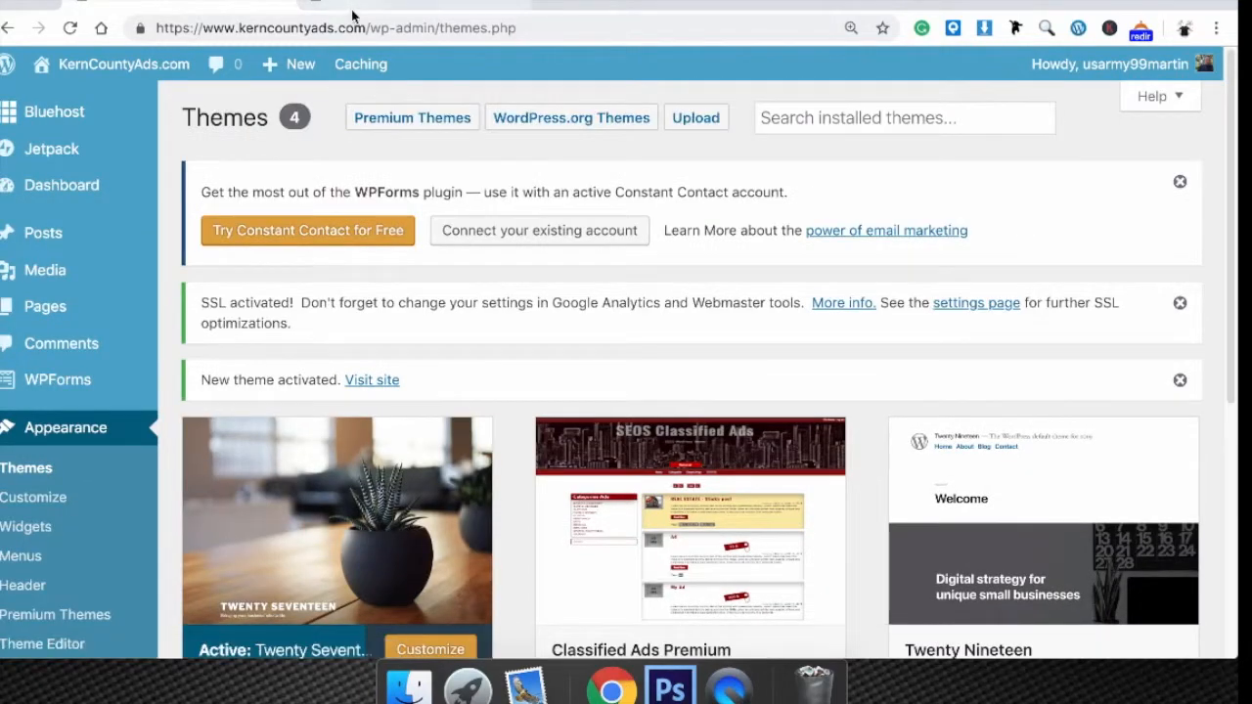
Reload the live home page and look over its header image, content and footer under the Twenty Seventeen theme.
left_click(353, 7)
right_click(381, 132)
left_click(237, 118)
right_click(240, 120)
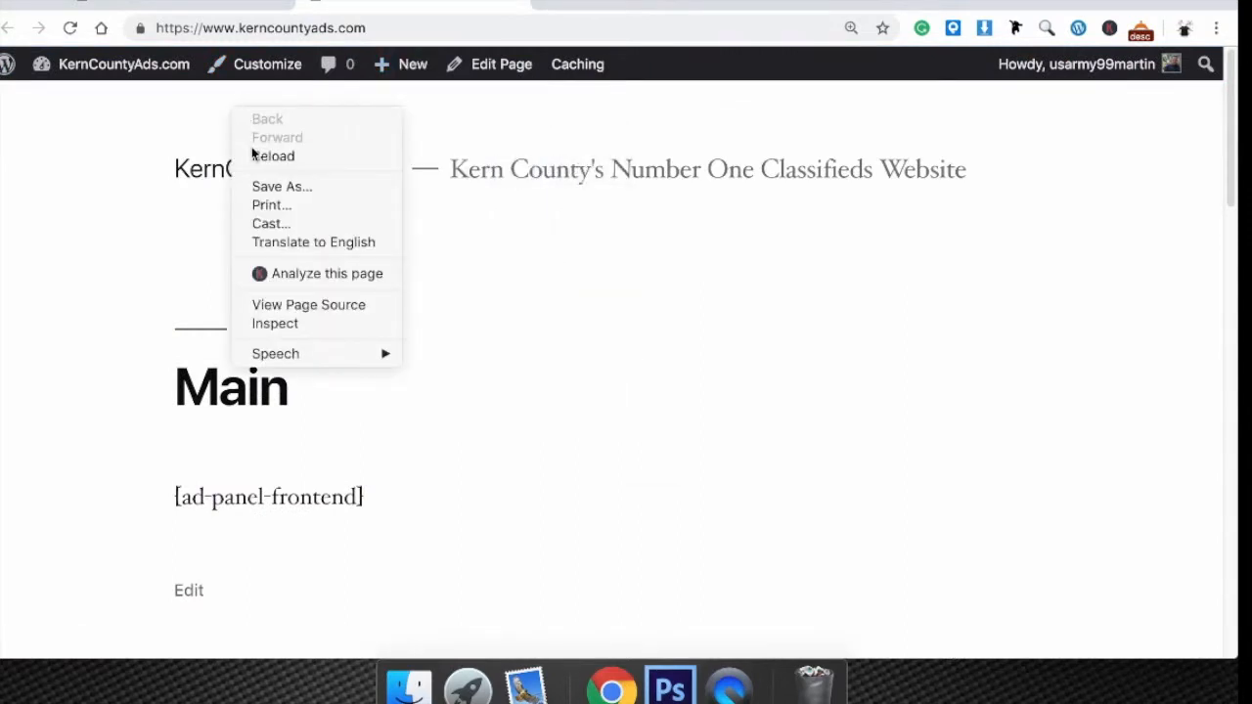
left_click(256, 155)
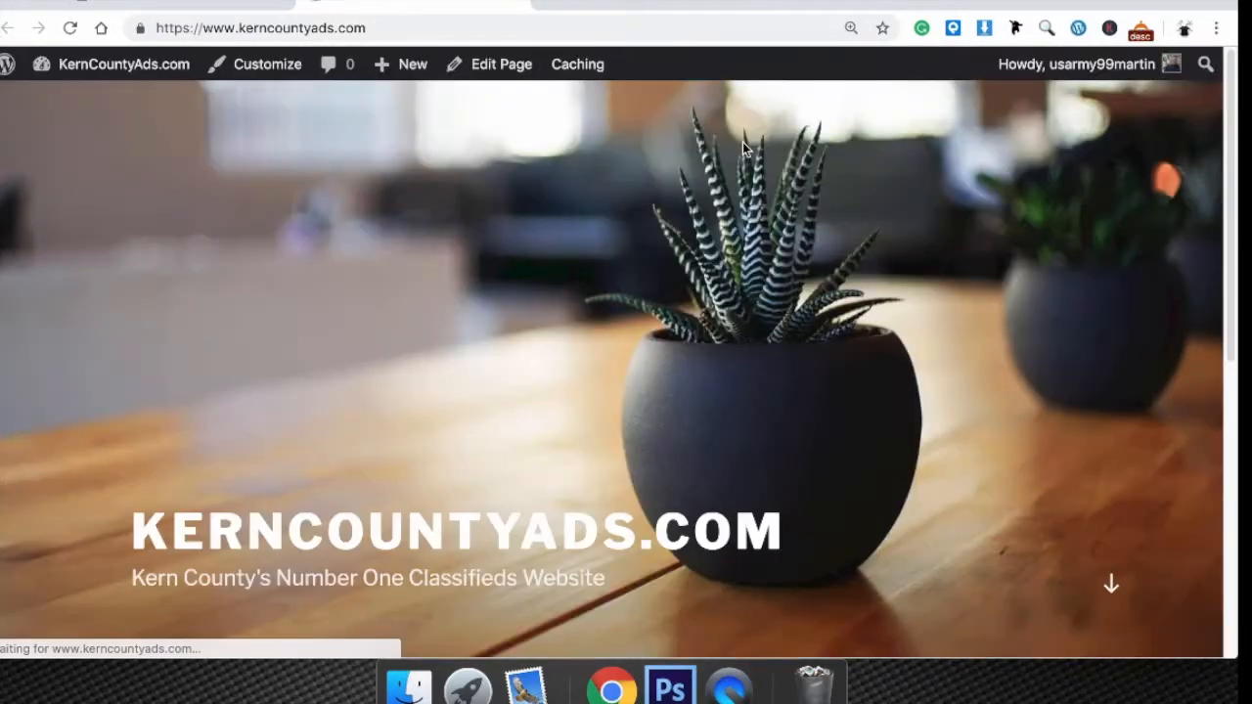
scroll(535, 341, "down", 5)
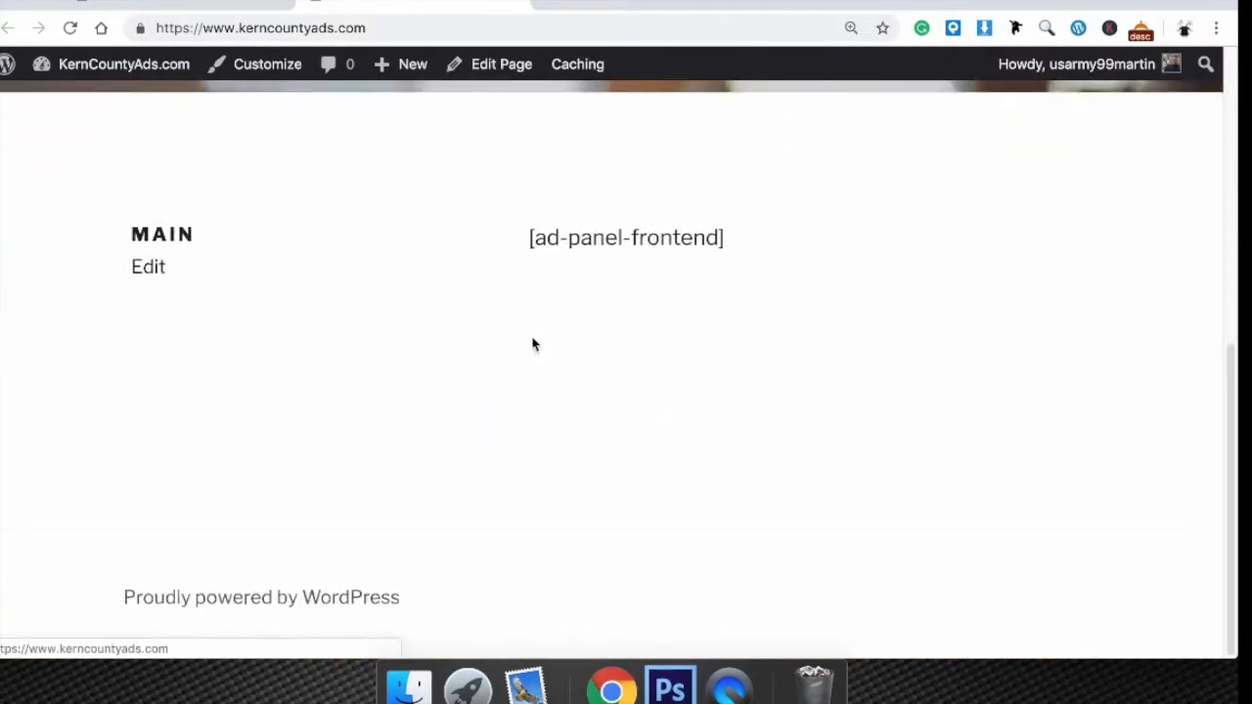
scroll(533, 342, "up", 2)
scroll(533, 341, "up", 4)
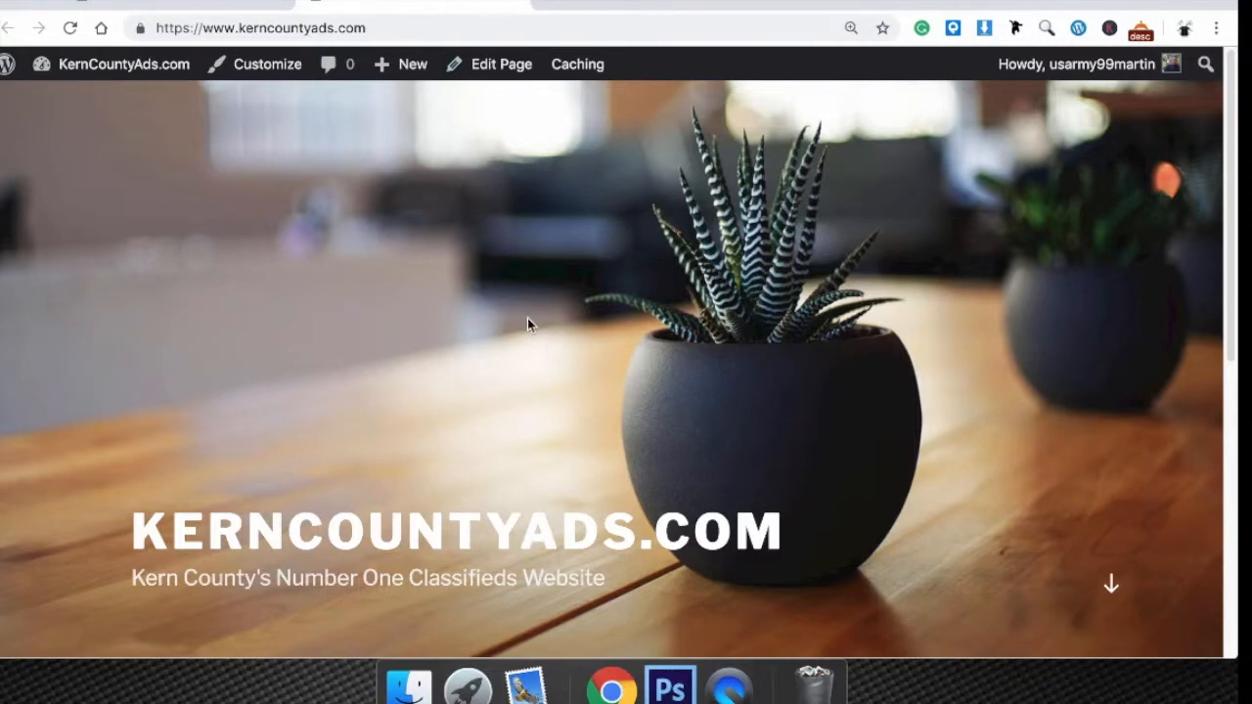
scroll(527, 315, "down", 6)
scroll(527, 315, "up", 6)
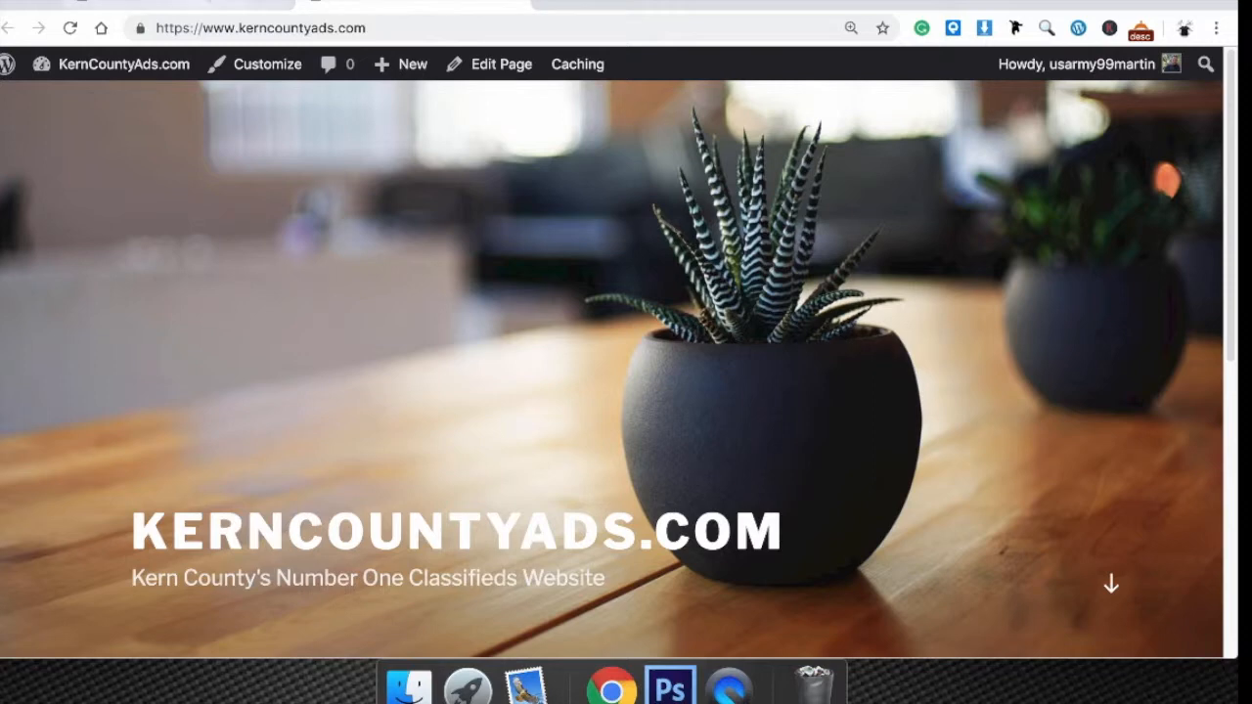
Compare the WordPress admin Themes page with the live home page, switching between the two browser tabs.
left_click(198, 3)
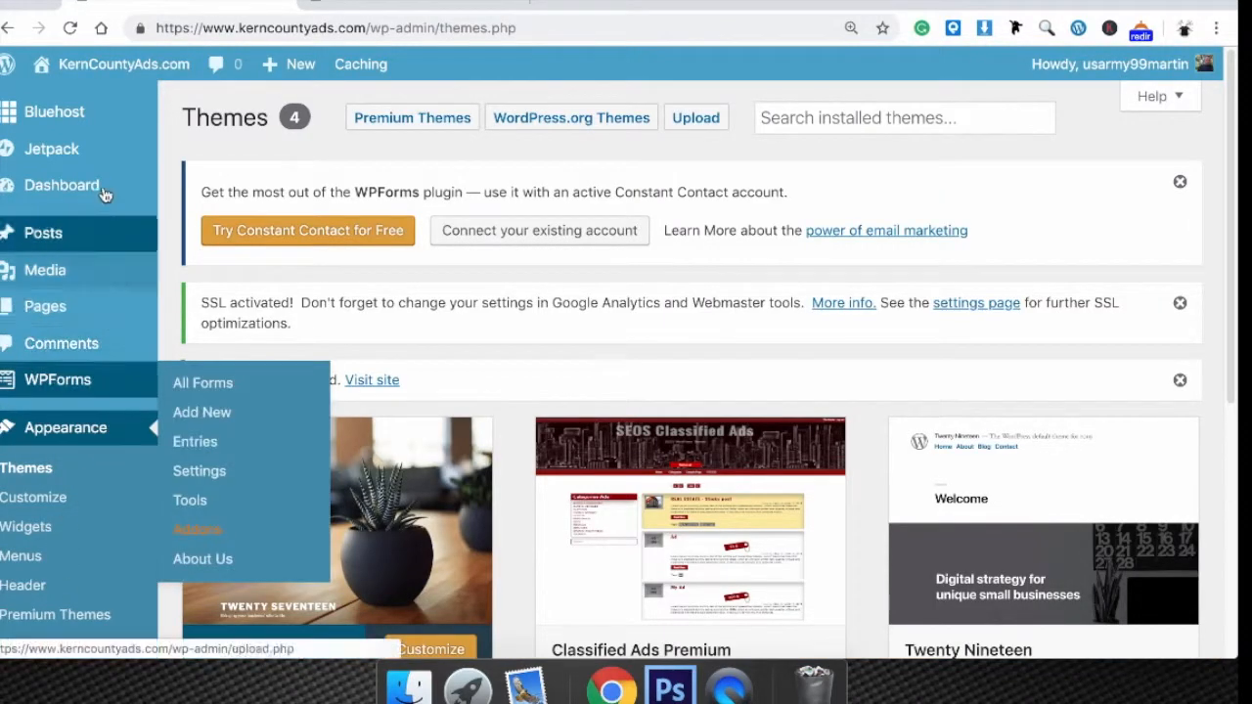
left_click(414, 2)
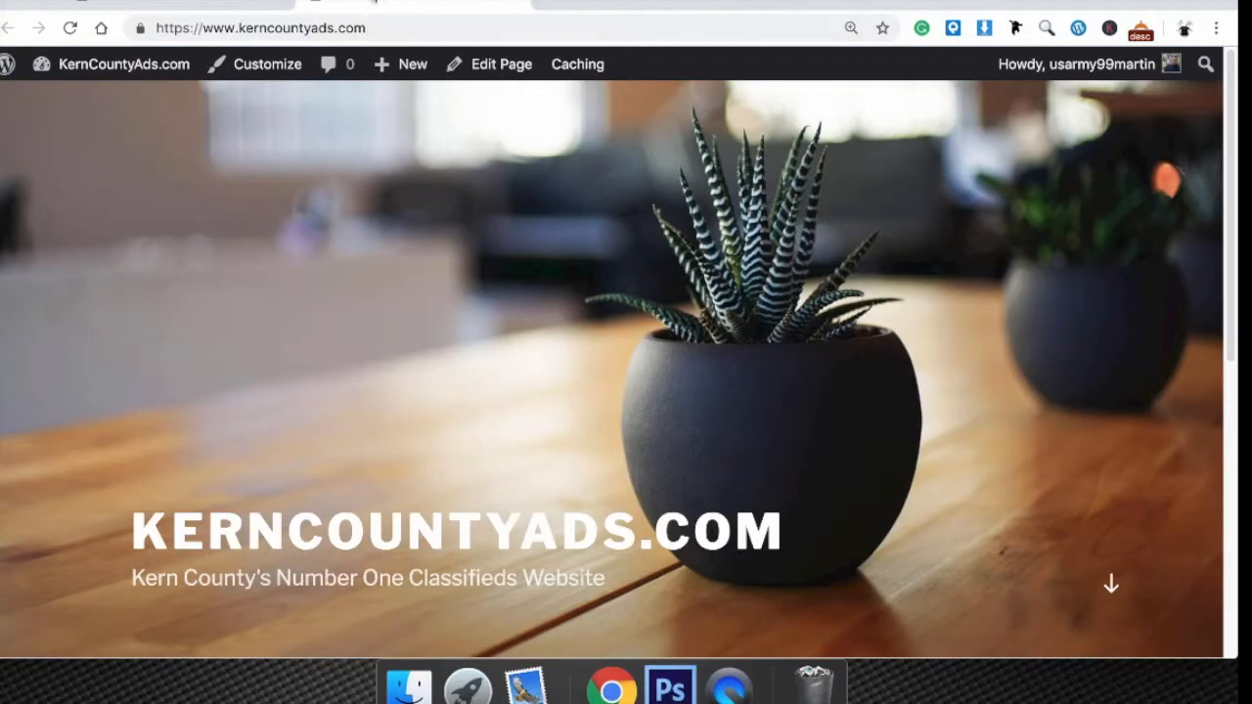
left_click(262, 3)
left_click(379, 3)
left_click(258, 3)
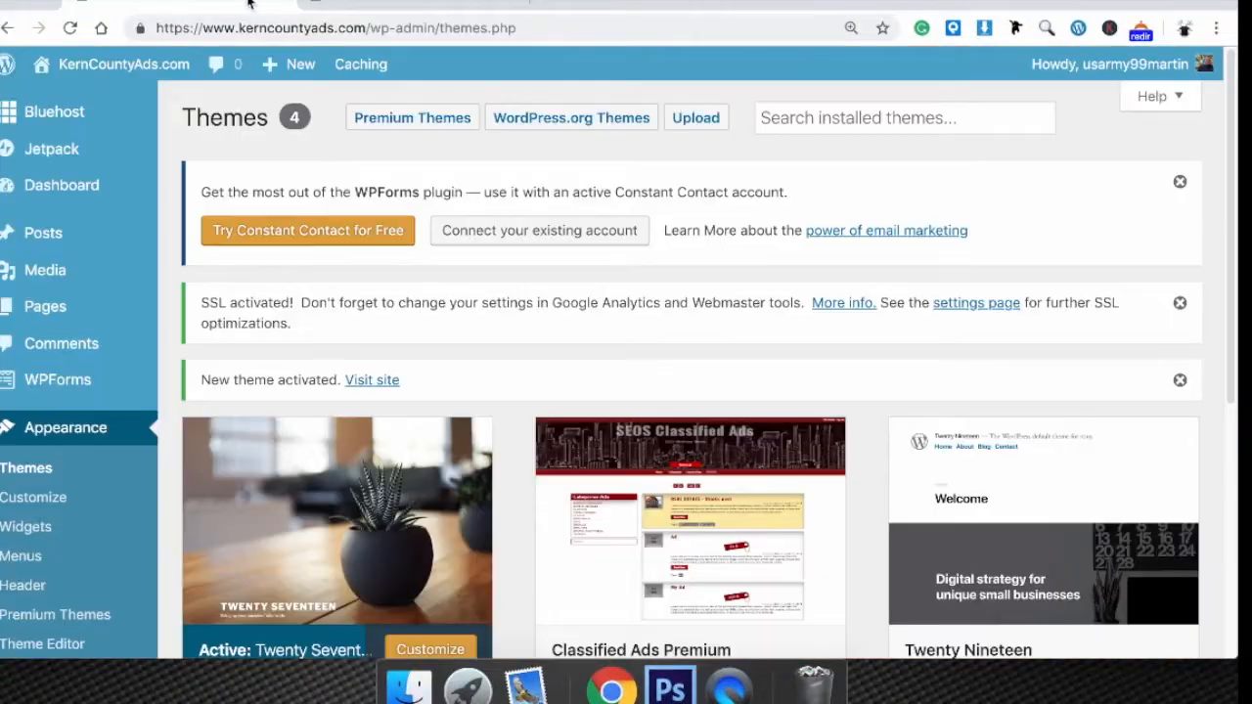
left_click(430, 3)
left_click(243, 4)
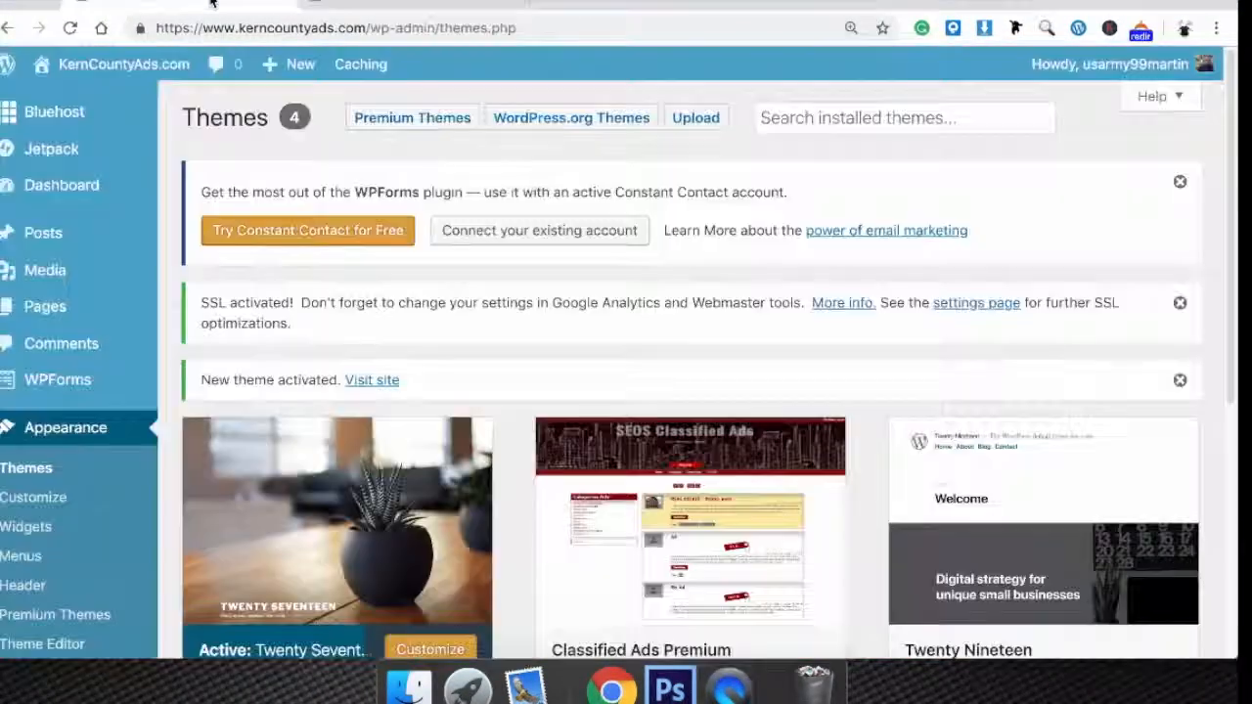
left_click(401, 4)
left_click(259, 4)
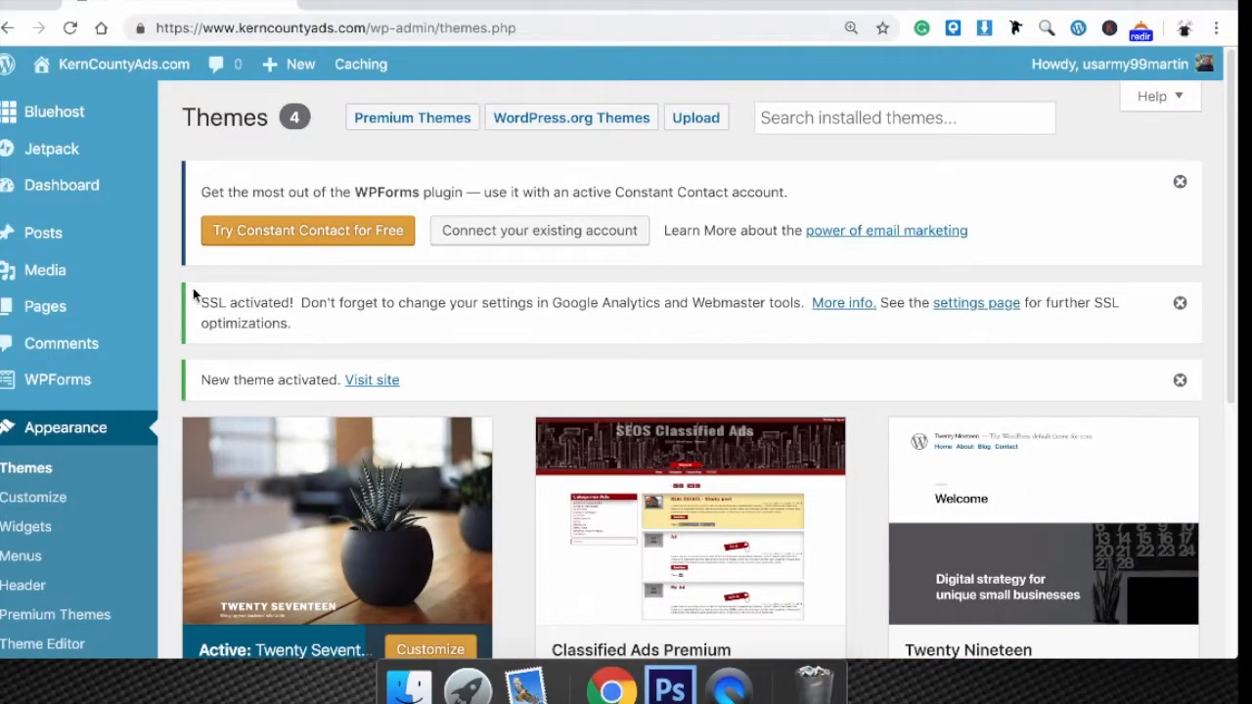
scroll(118, 393, "down", 5)
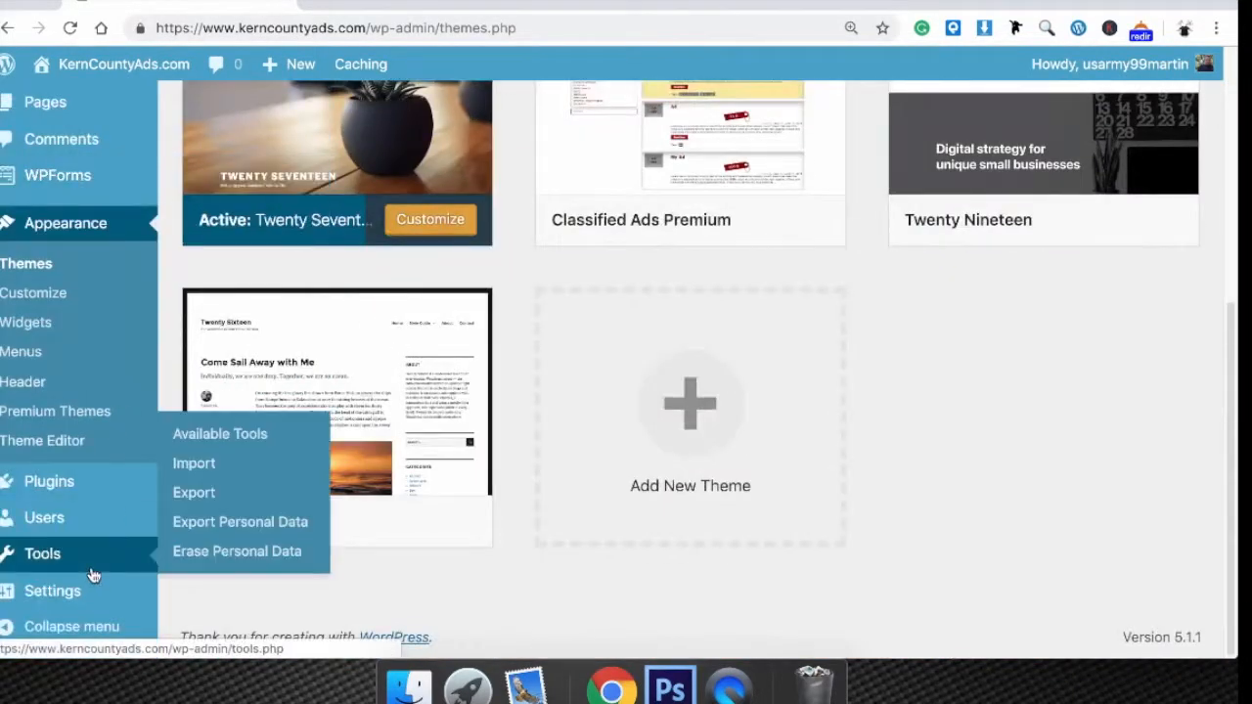
scroll(103, 559, "up", 1)
scroll(103, 558, "up", 5)
mouse_move(152, 83)
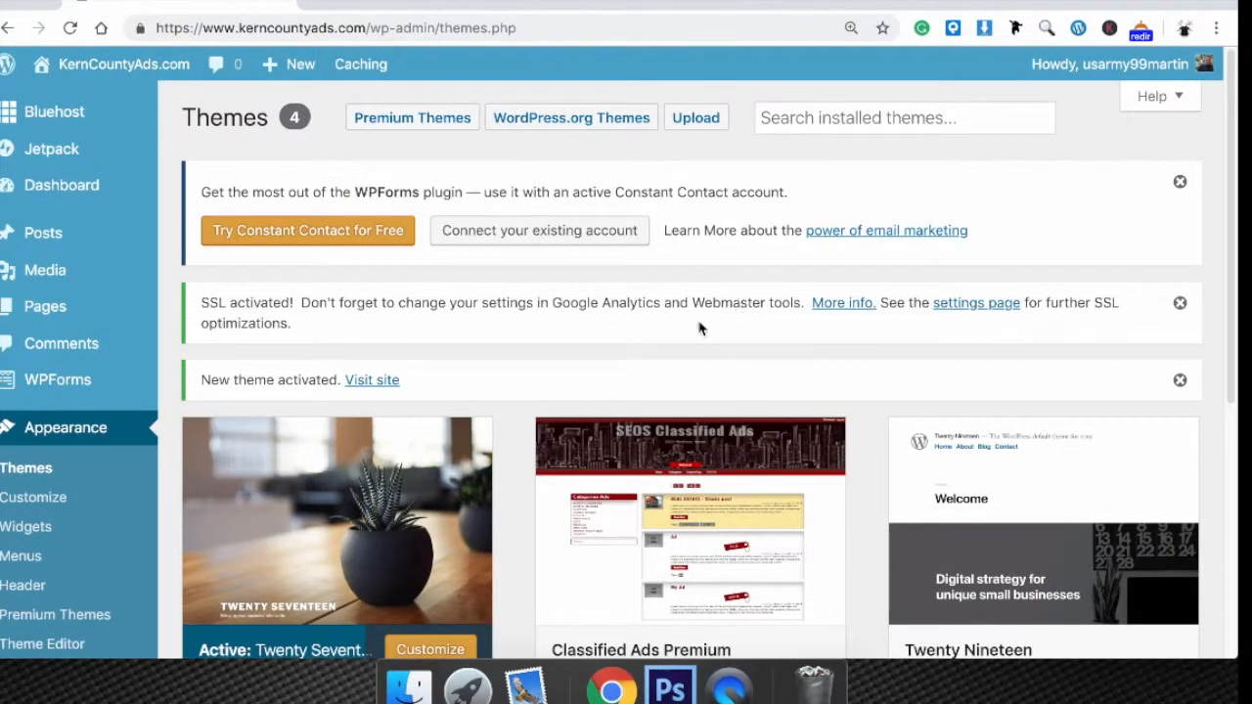
Examine the SSL activation notice above the installed themes and look over the theme list.
left_click_drag(202, 302, 328, 330)
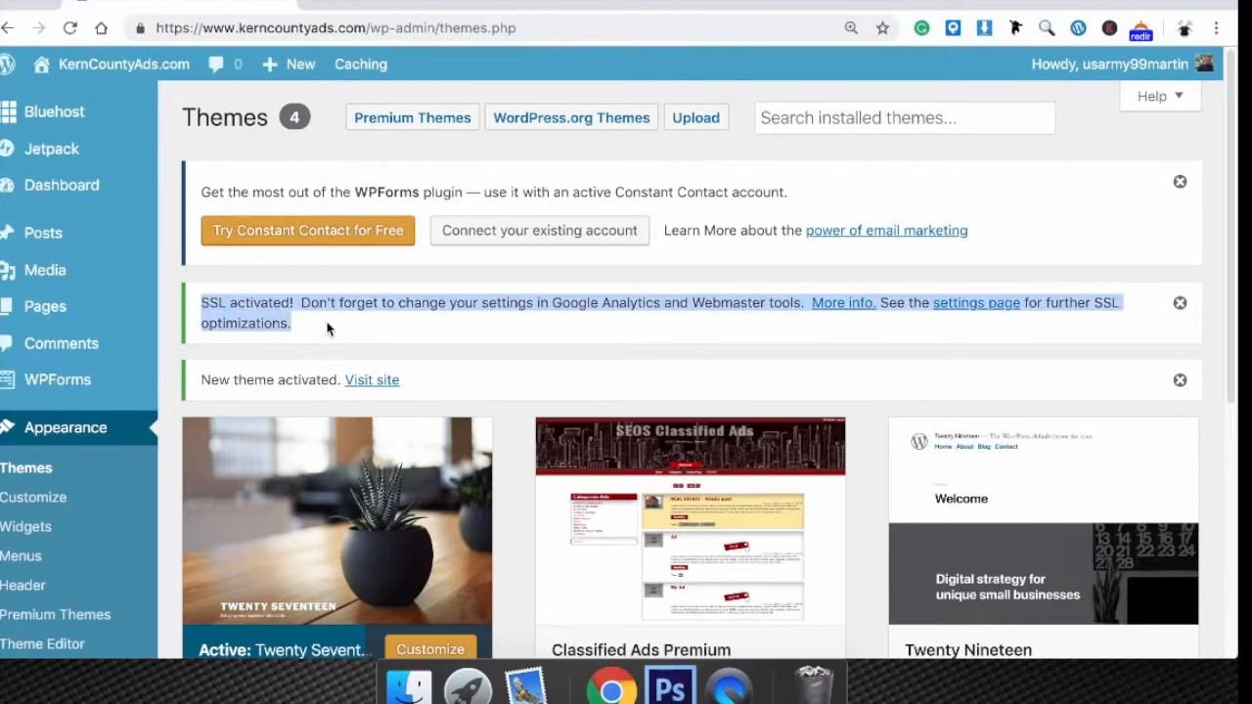
left_click(278, 306)
left_click_drag(204, 305, 323, 329)
left_click(305, 330)
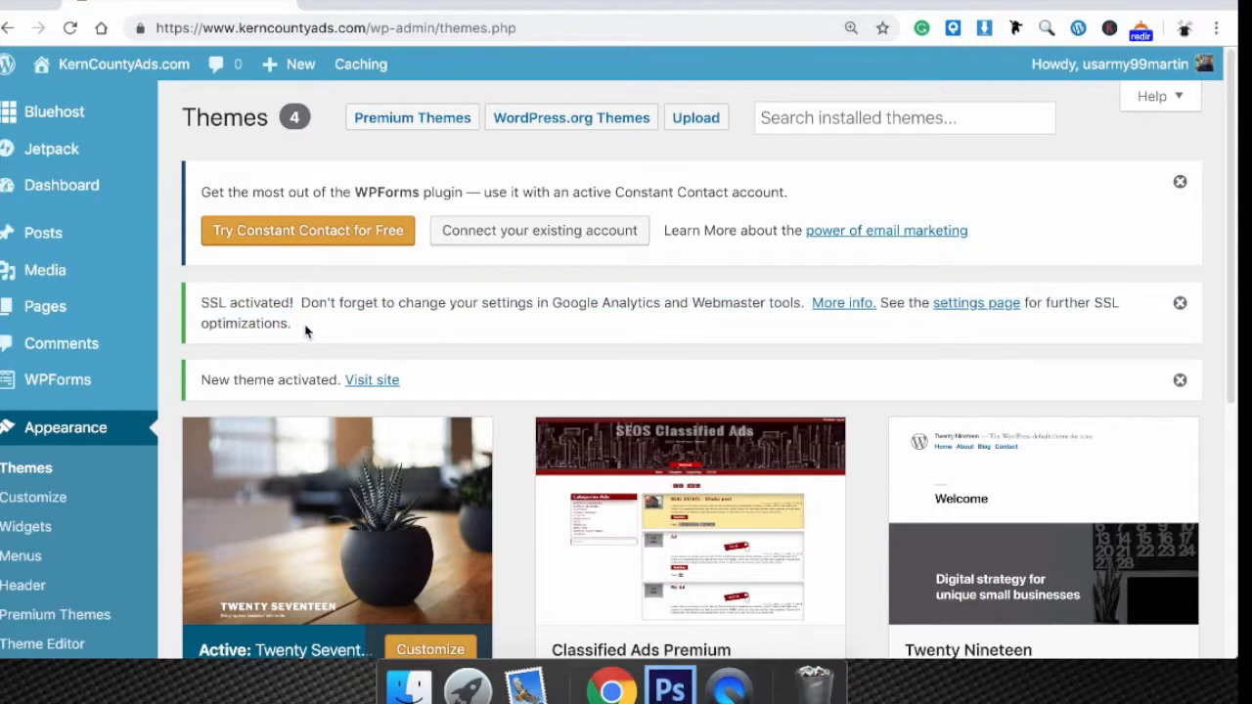
left_click_drag(204, 303, 306, 333)
left_click(327, 333)
scroll(244, 345, "down", 5)
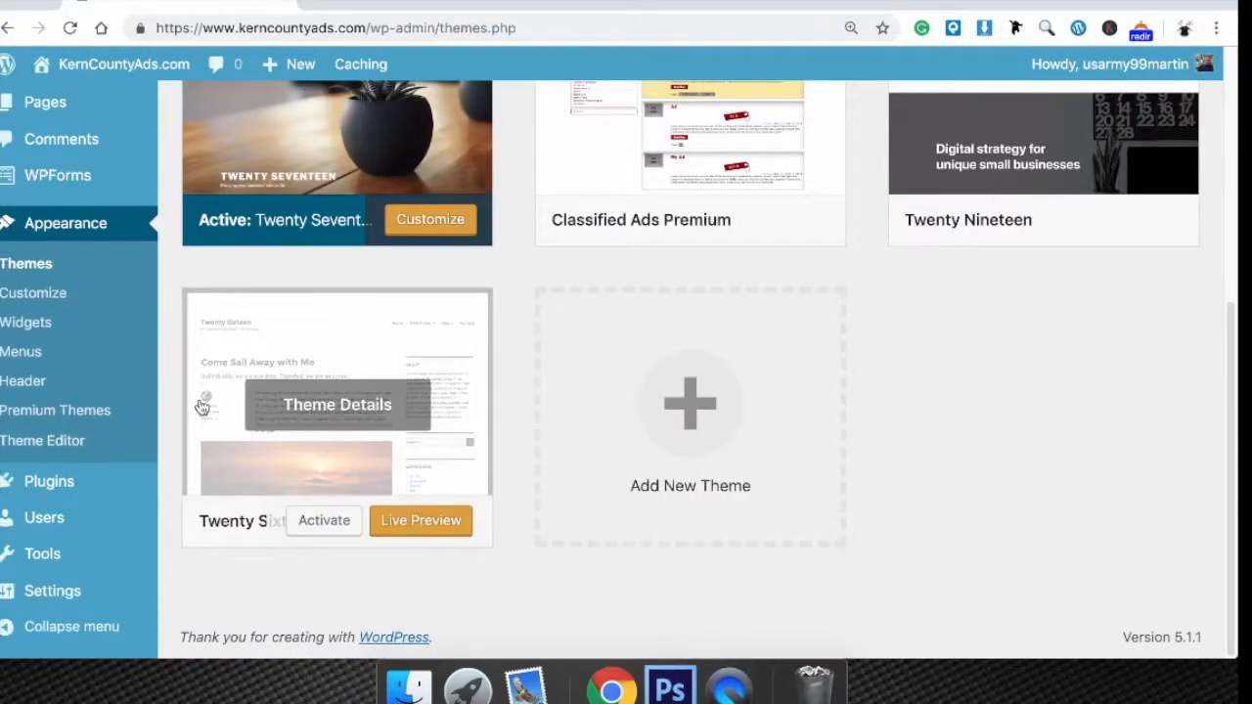
scroll(637, 329, "up", 5)
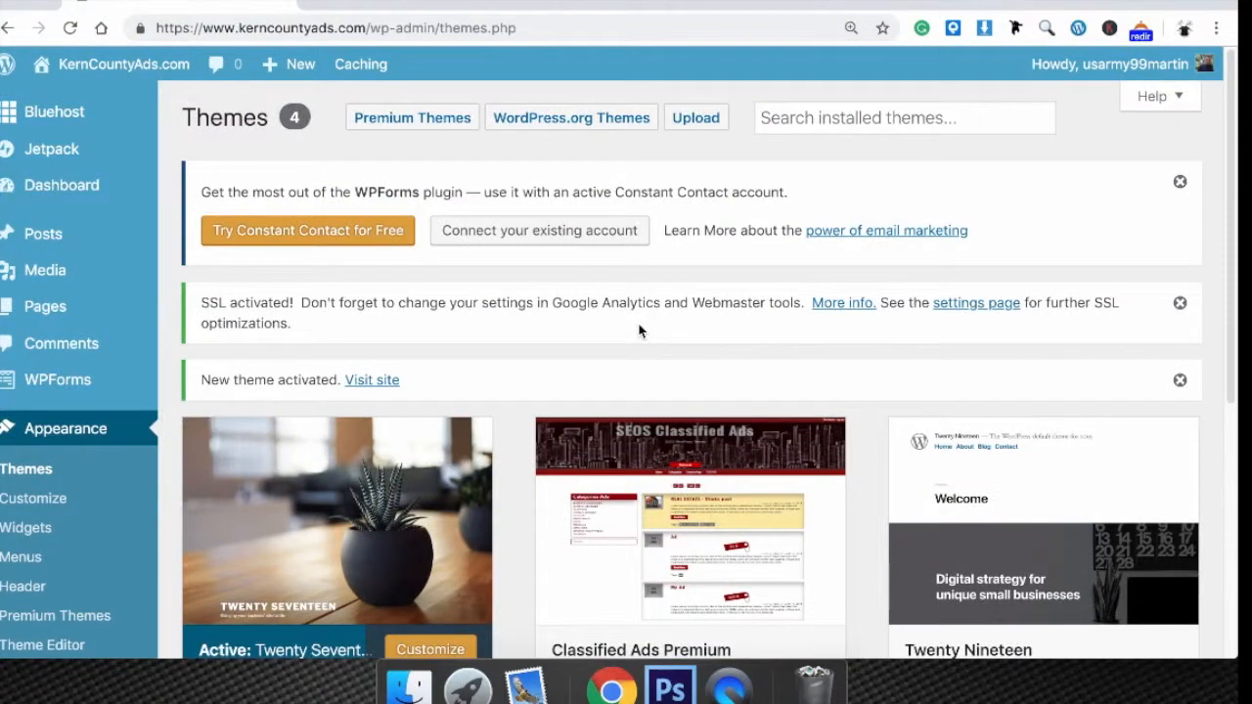